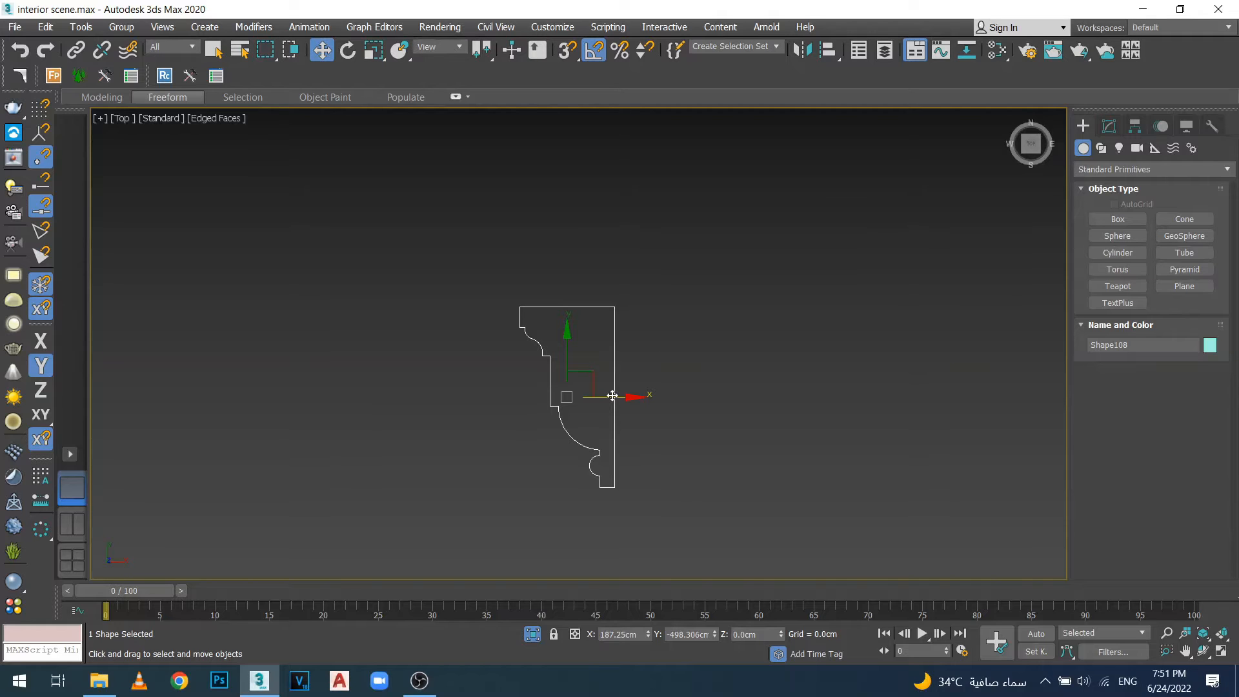
Examine the moulding profile and the edge where the dropped ceiling meets the room's walls in perspective view.
{"action": "scroll", "coordinate": [576, 366], "scroll_direction": "up", "scroll_amount": 3}
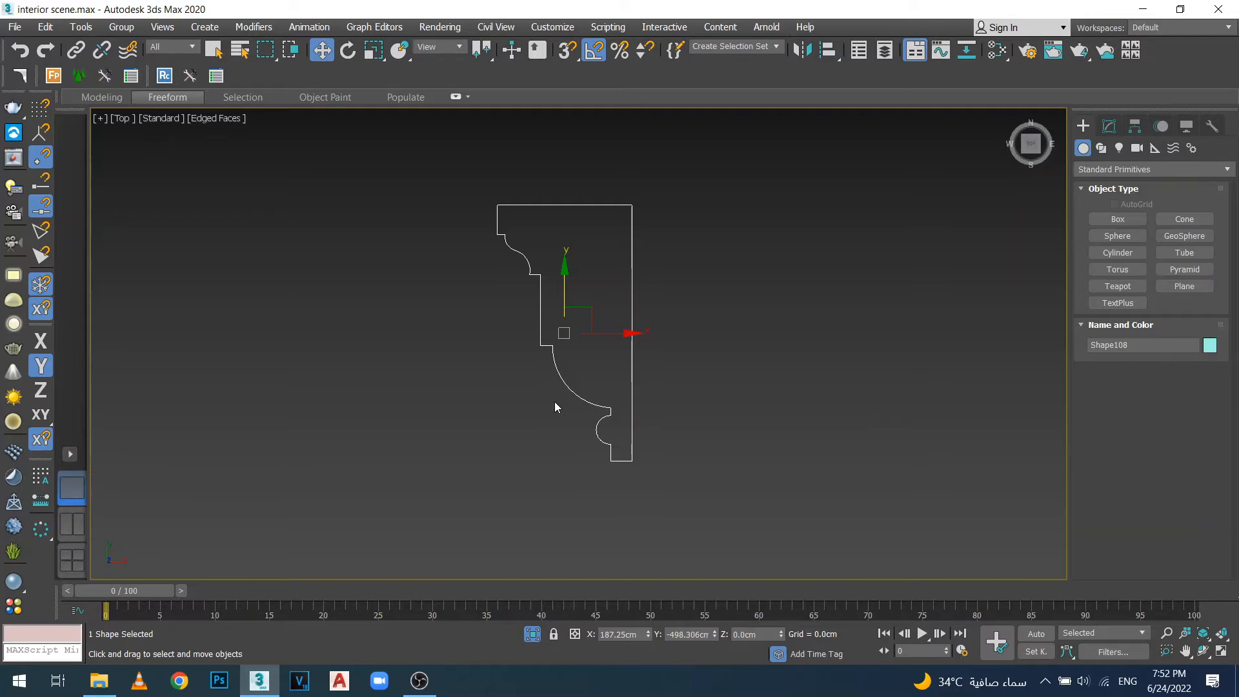
{"action": "scroll", "coordinate": [597, 337], "scroll_direction": "down", "scroll_amount": 3}
{"action": "scroll", "coordinate": [593, 310], "scroll_direction": "down", "scroll_amount": 4}
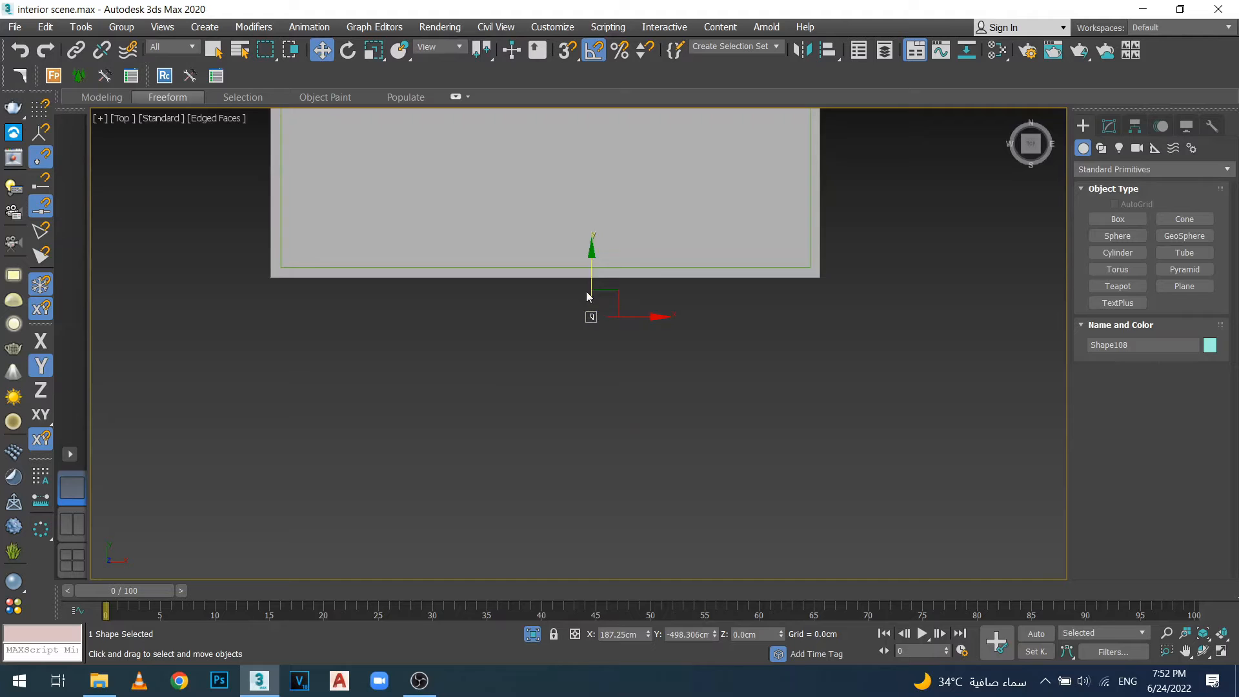
{"action": "middle_click_drag", "start_coordinate": [501, 385], "coordinate": [544, 223], "text": "alt"}
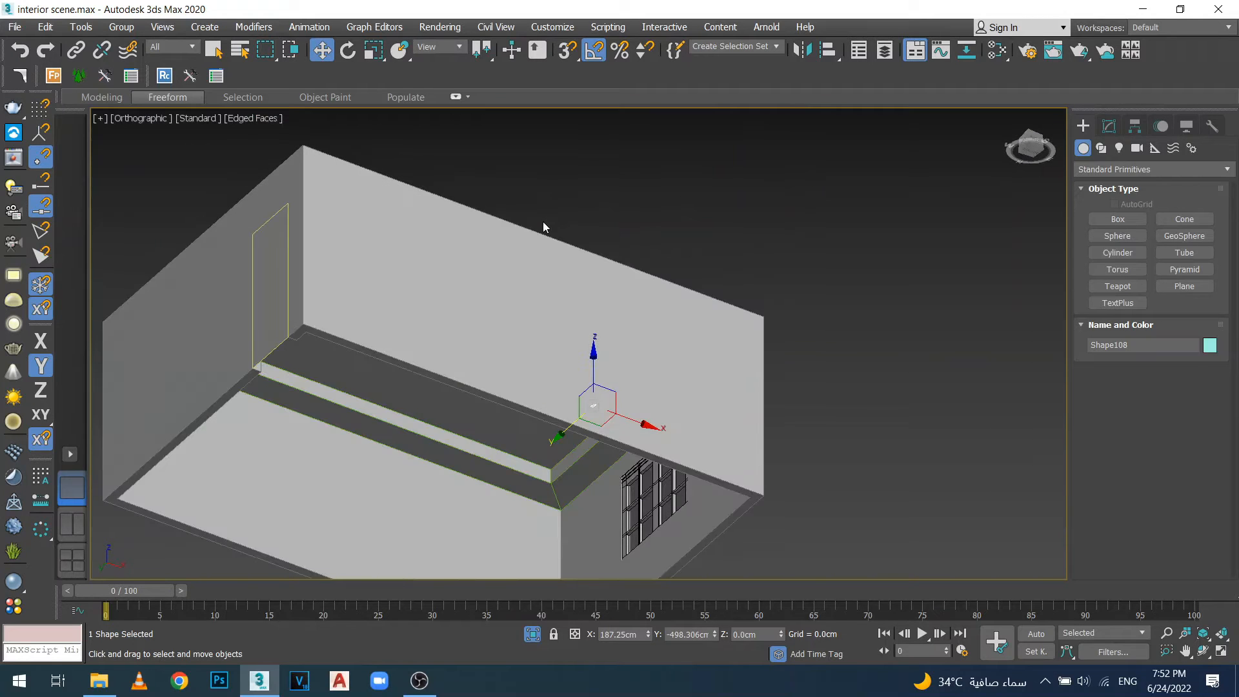
{"action": "key", "text": "p"}
{"action": "key", "text": "z"}
{"action": "scroll", "coordinate": [485, 374], "scroll_direction": "down", "scroll_amount": 12}
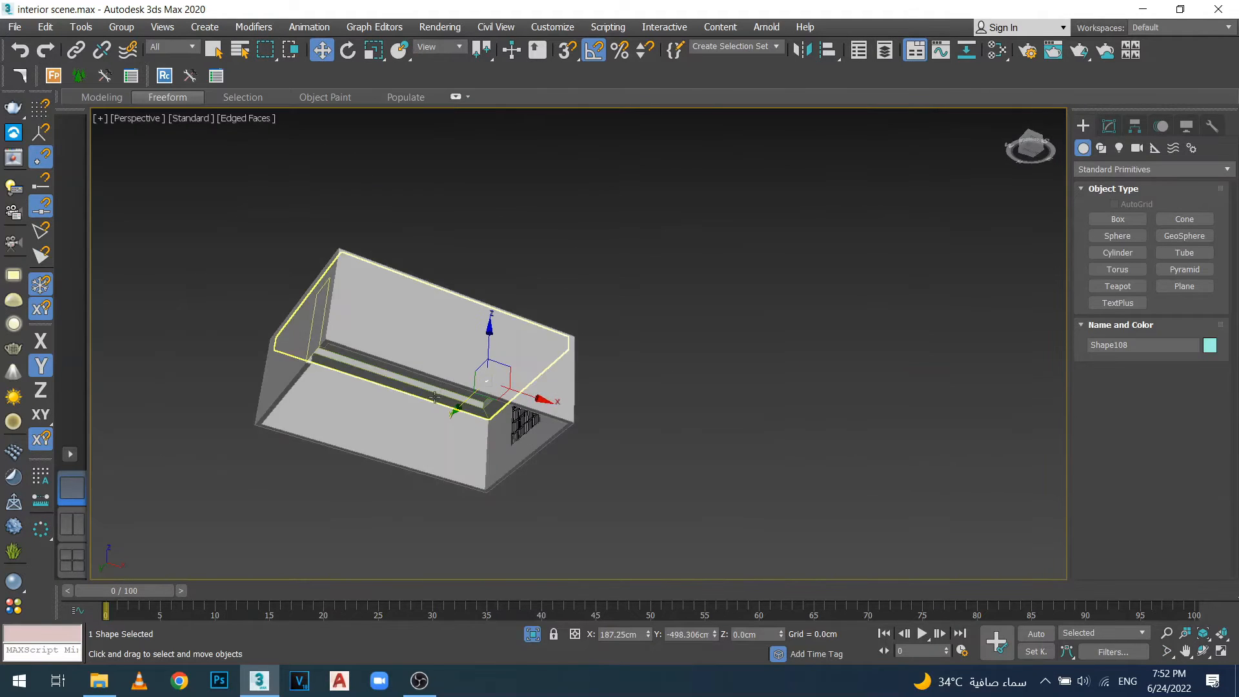
{"action": "middle_click_drag", "start_coordinate": [490, 369], "coordinate": [624, 343]}
{"action": "middle_click_drag", "start_coordinate": [544, 384], "coordinate": [544, 357], "text": "alt"}
{"action": "scroll", "coordinate": [544, 356], "scroll_direction": "up", "scroll_amount": 8}
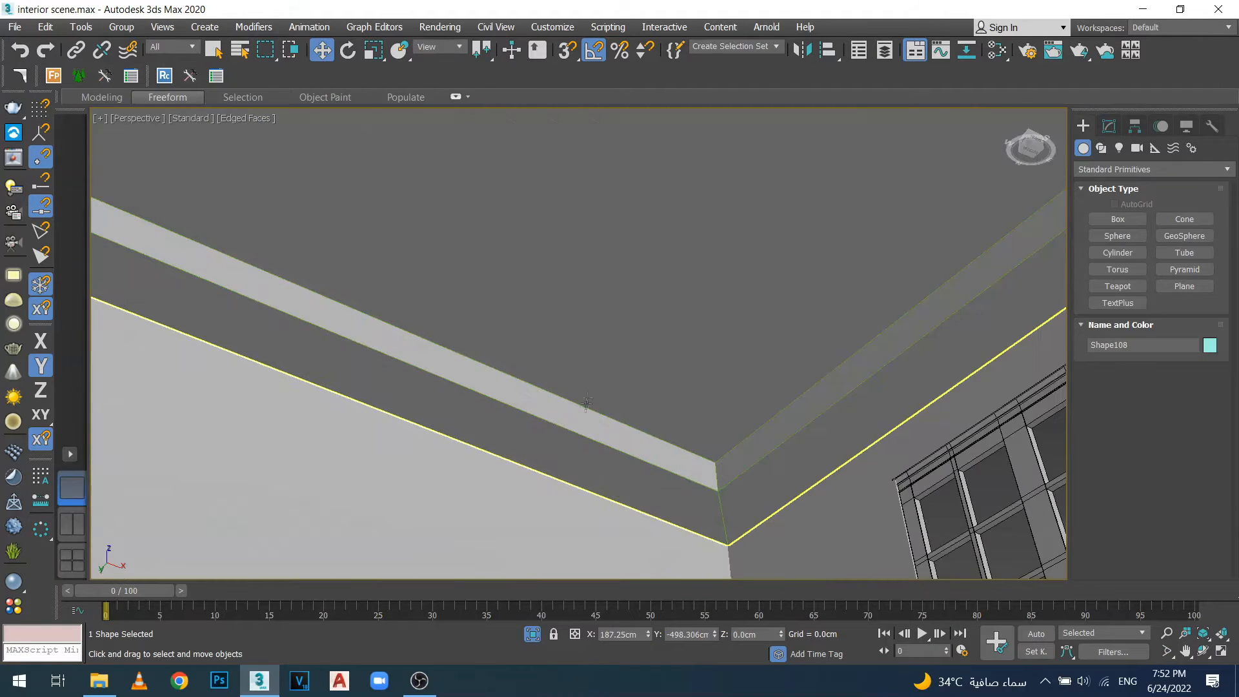
{"action": "scroll", "coordinate": [619, 361], "scroll_direction": "down", "scroll_amount": 4}
{"action": "scroll", "coordinate": [609, 357], "scroll_direction": "up", "scroll_amount": 5}
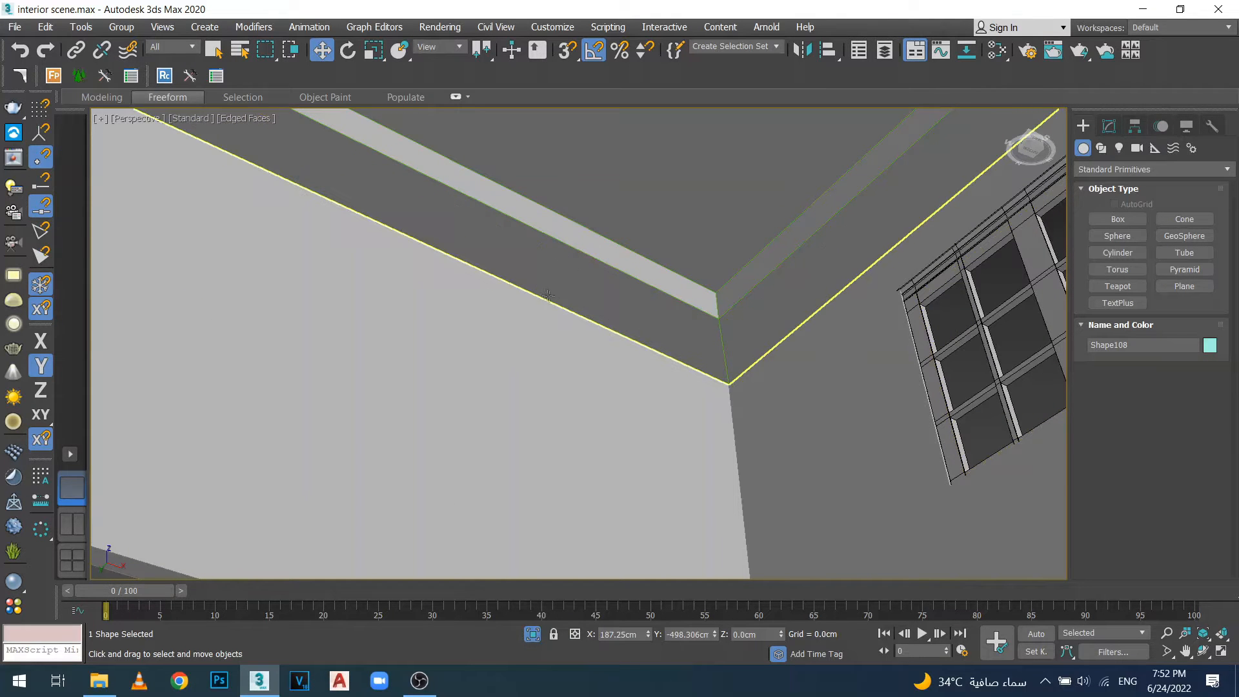
{"action": "scroll", "coordinate": [528, 387], "scroll_direction": "down", "scroll_amount": 10}
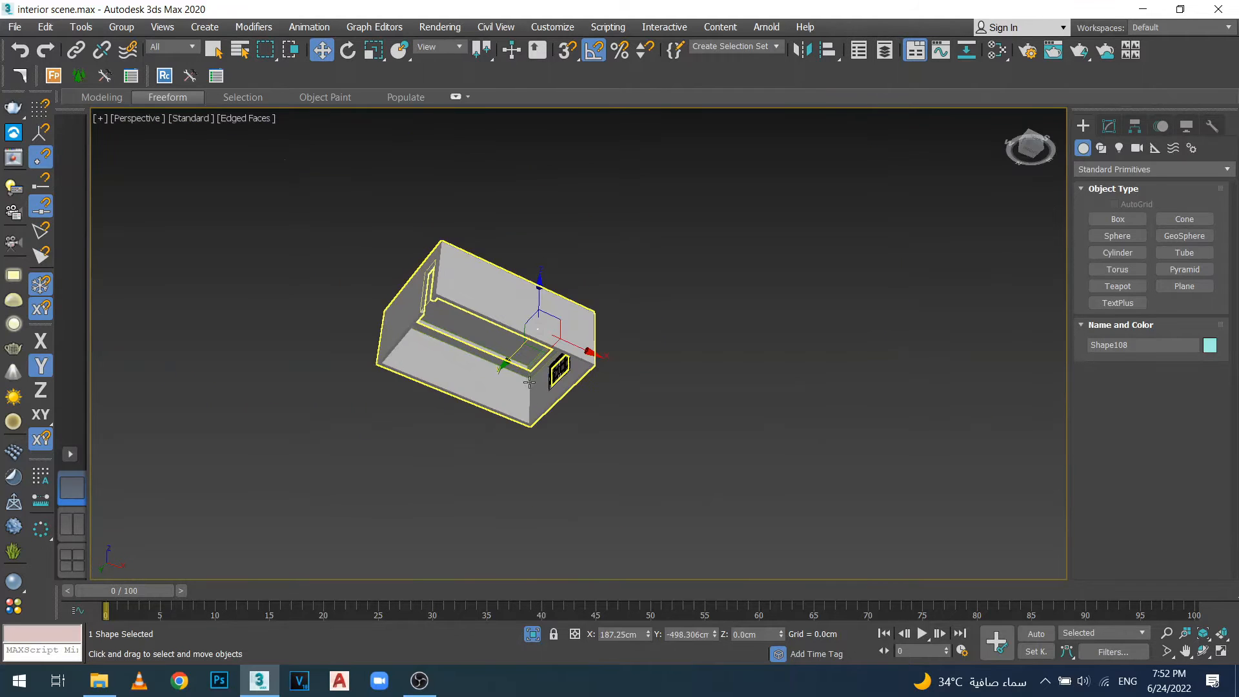
{"action": "middle_click_drag", "start_coordinate": [529, 382], "coordinate": [512, 345], "text": "alt"}
{"action": "scroll", "coordinate": [516, 342], "scroll_direction": "up", "scroll_amount": 10}
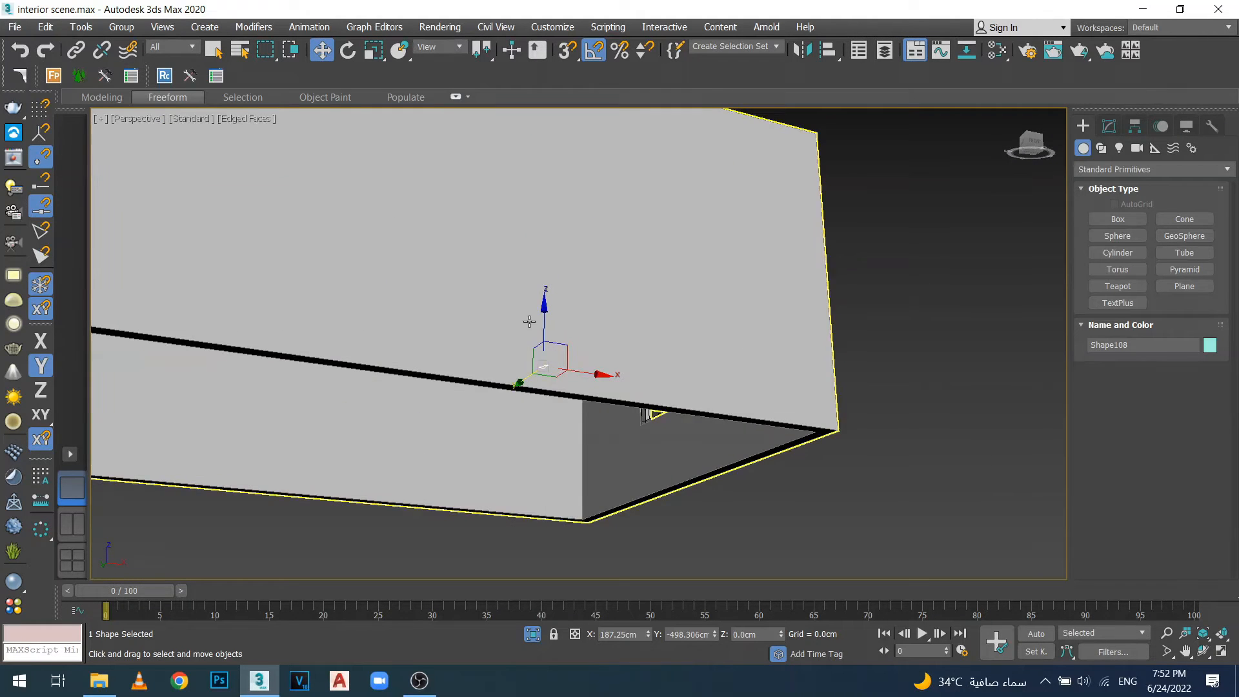
Measure the X and Y dimensions of the moulding profile in top view.
{"action": "key", "text": "t"}
{"action": "key", "text": "alt+q"}
{"action": "scroll", "coordinate": [517, 316], "scroll_direction": "down", "scroll_amount": 2}
{"action": "middle_click_drag", "start_coordinate": [591, 334], "coordinate": [639, 310]}
{"action": "scroll", "coordinate": [542, 382], "scroll_direction": "up", "scroll_amount": 4}
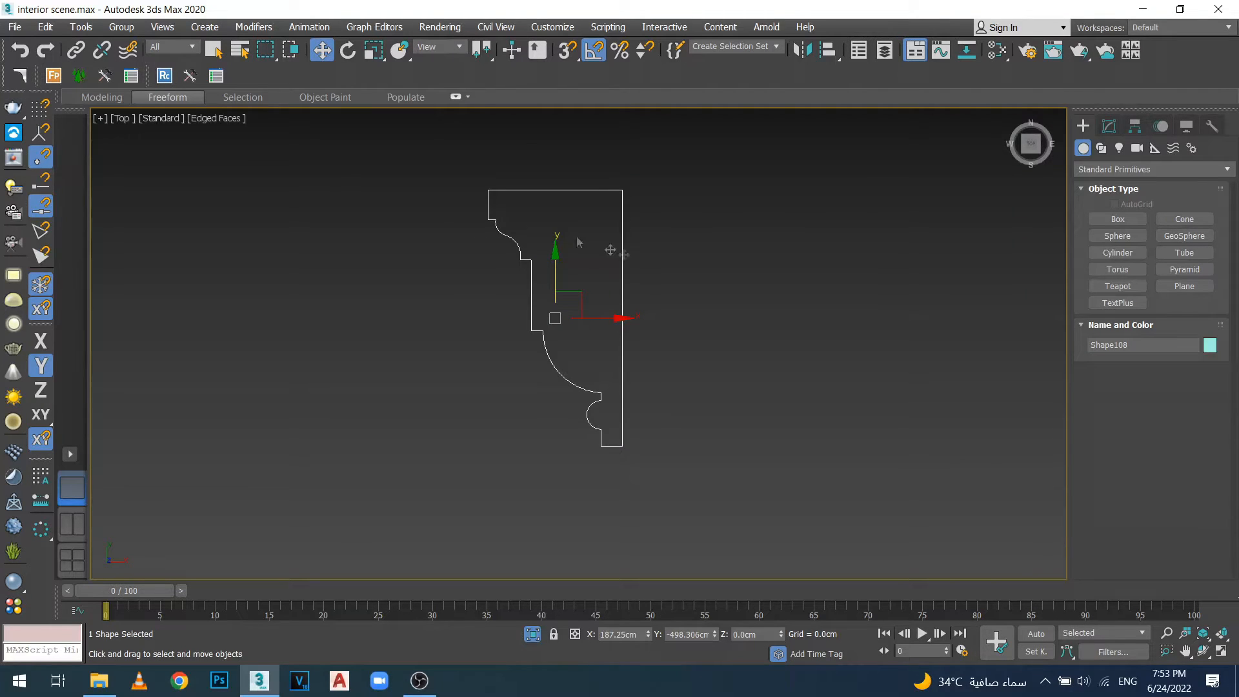
{"action": "key", "text": "q"}
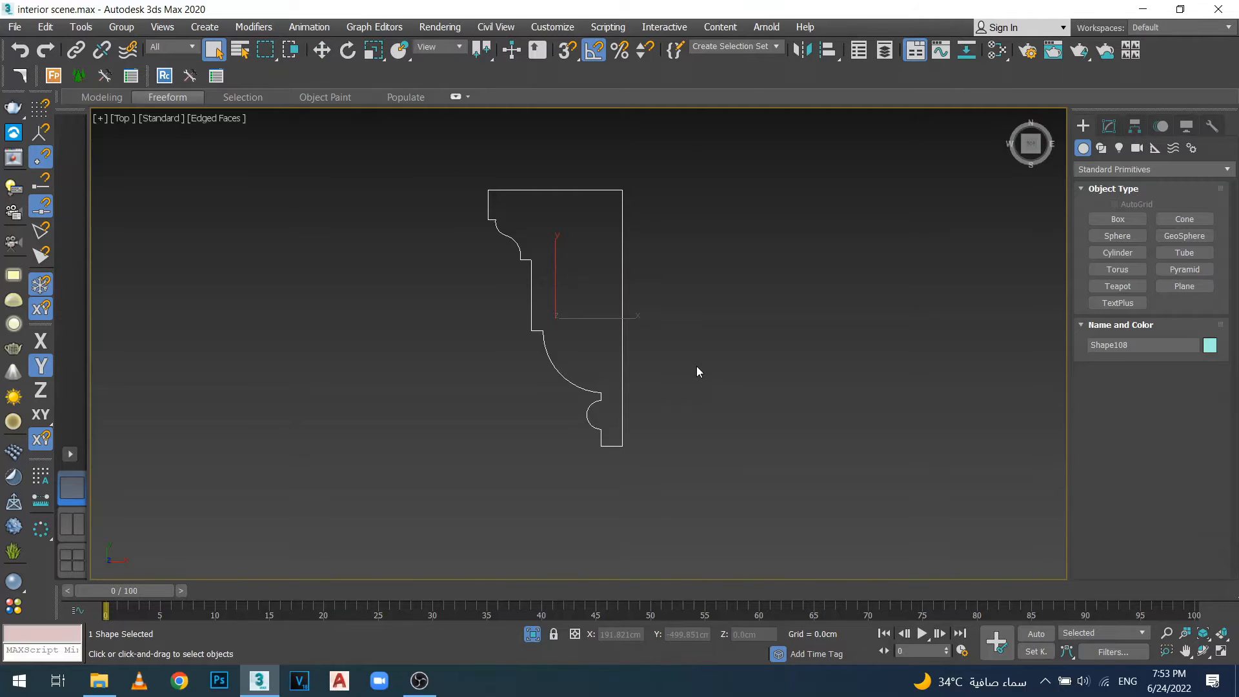
{"action": "left_click", "coordinate": [1211, 126]}
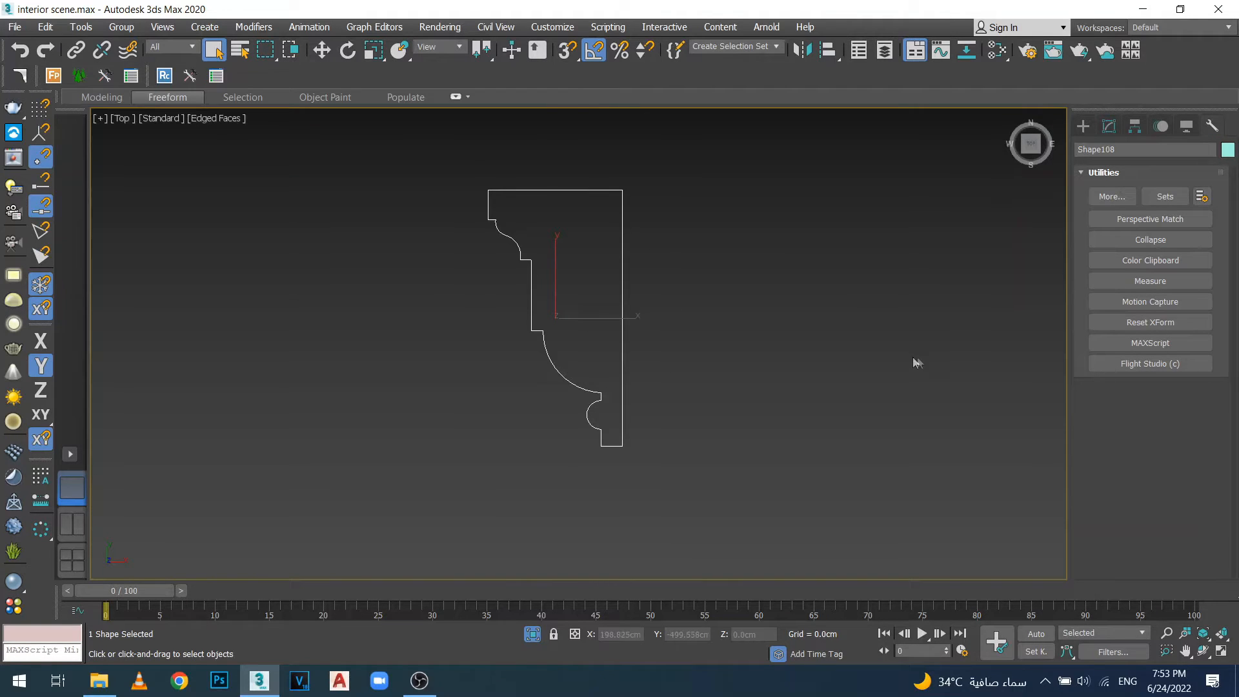
{"action": "left_click", "coordinate": [1122, 281]}
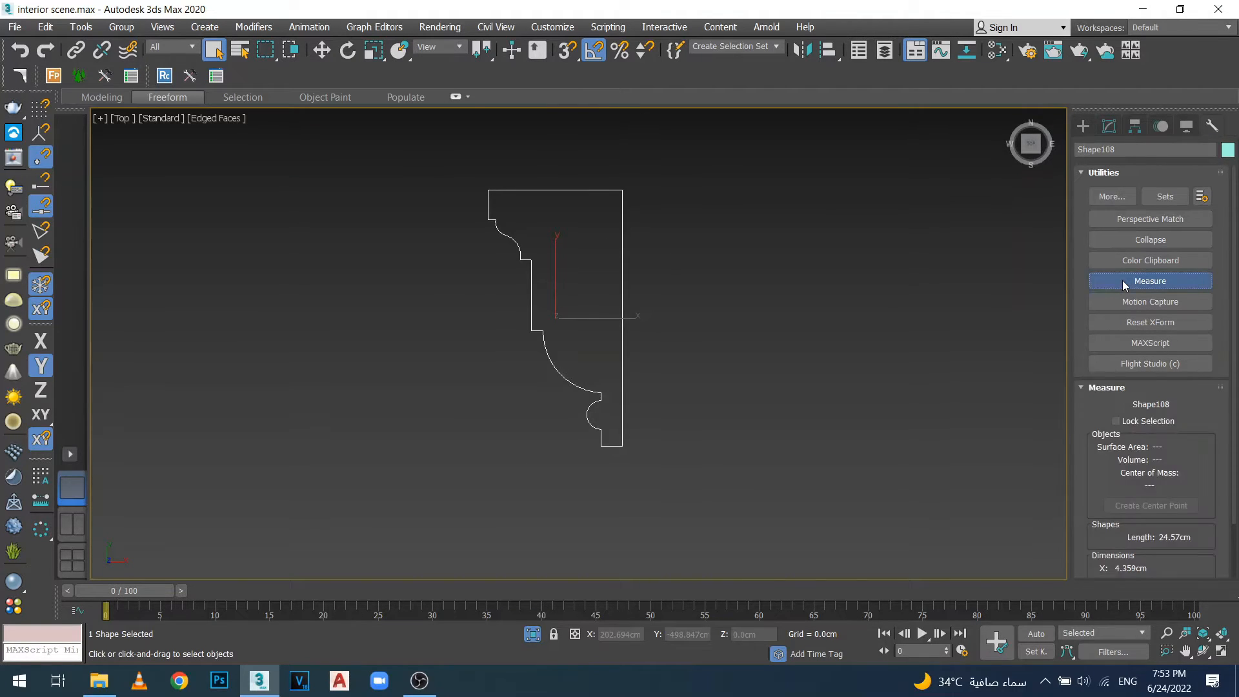
{"action": "left_click_drag", "start_coordinate": [1219, 495], "coordinate": [1218, 397]}
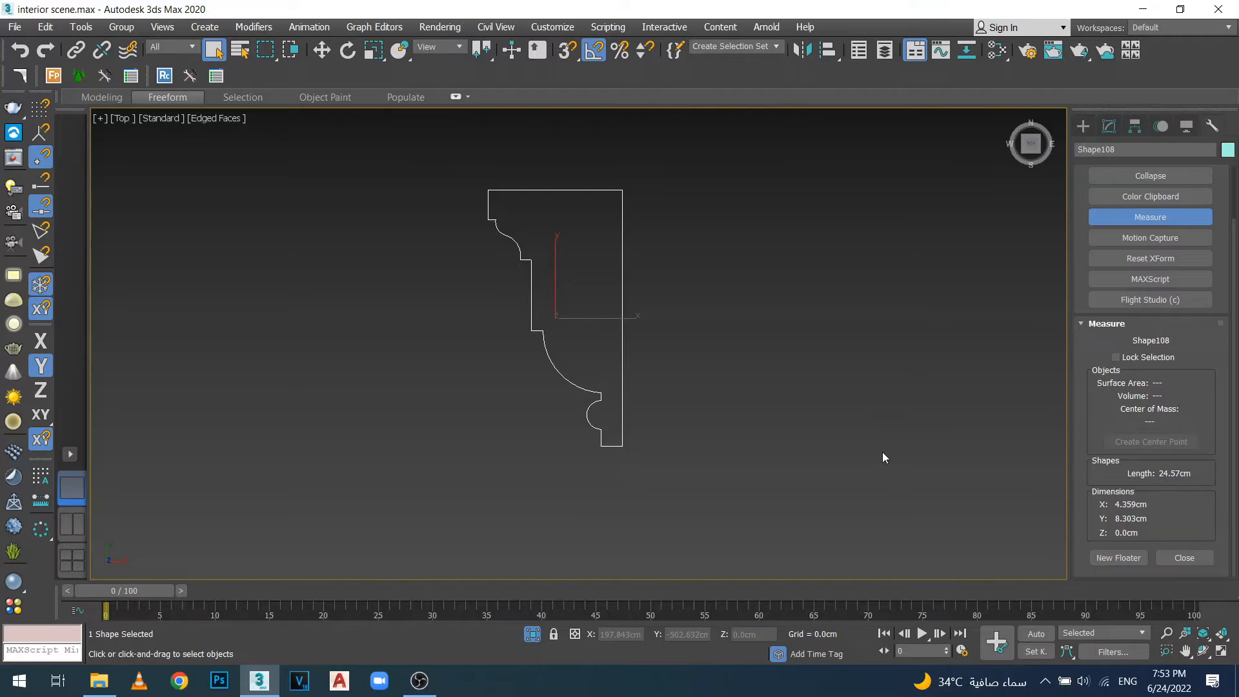
{"action": "left_click", "coordinate": [1113, 218]}
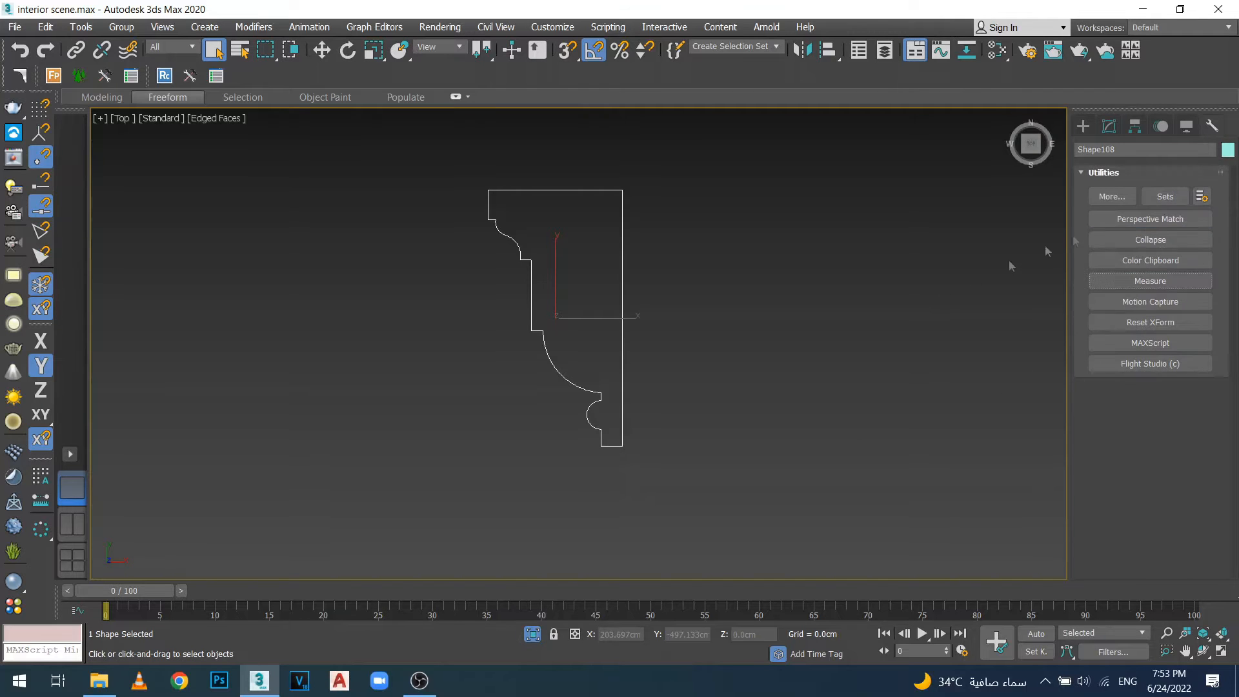
{"action": "left_click", "coordinate": [1083, 125]}
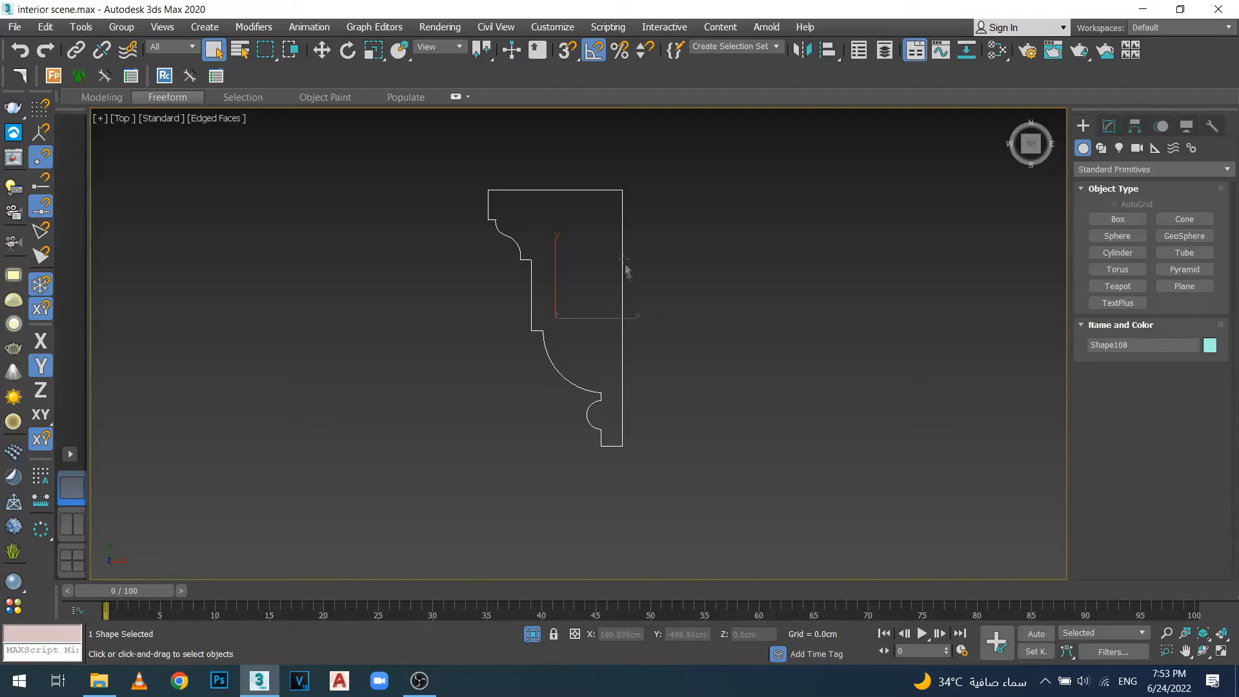
Scale the moulding profile uniformly to 300 percent.
{"action": "right_click", "coordinate": [374, 55]}
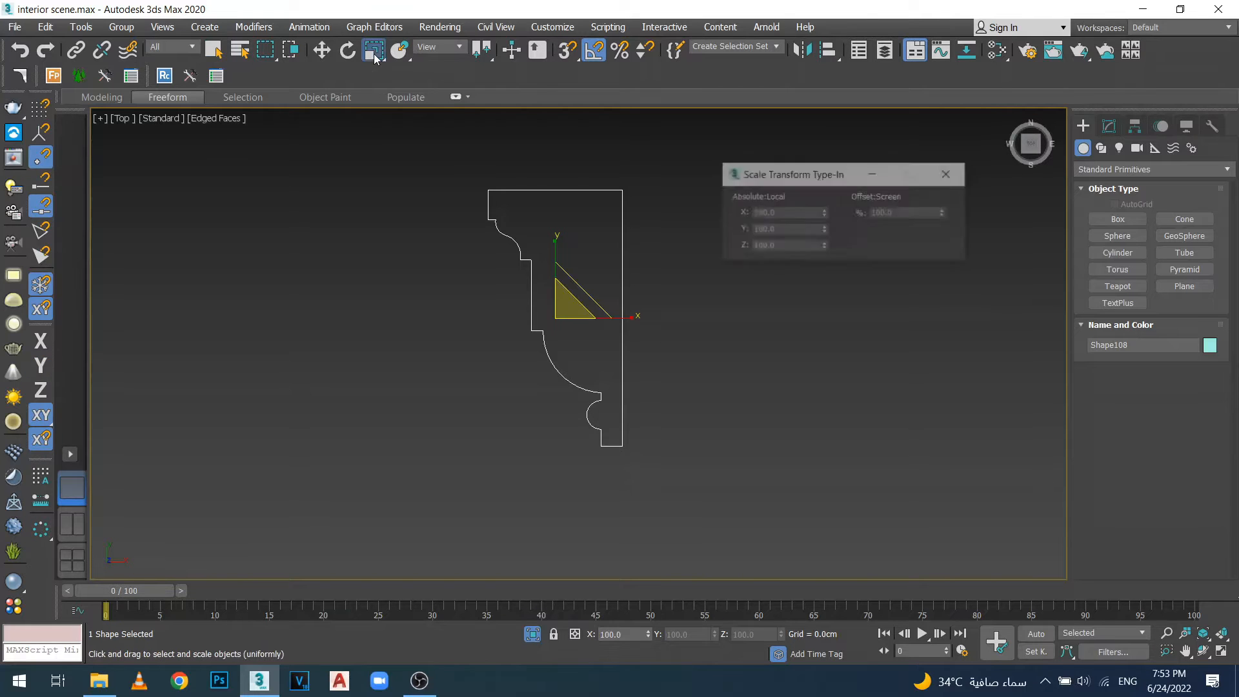
{"action": "double_click", "coordinate": [903, 214]}
{"action": "type", "text": "30"}
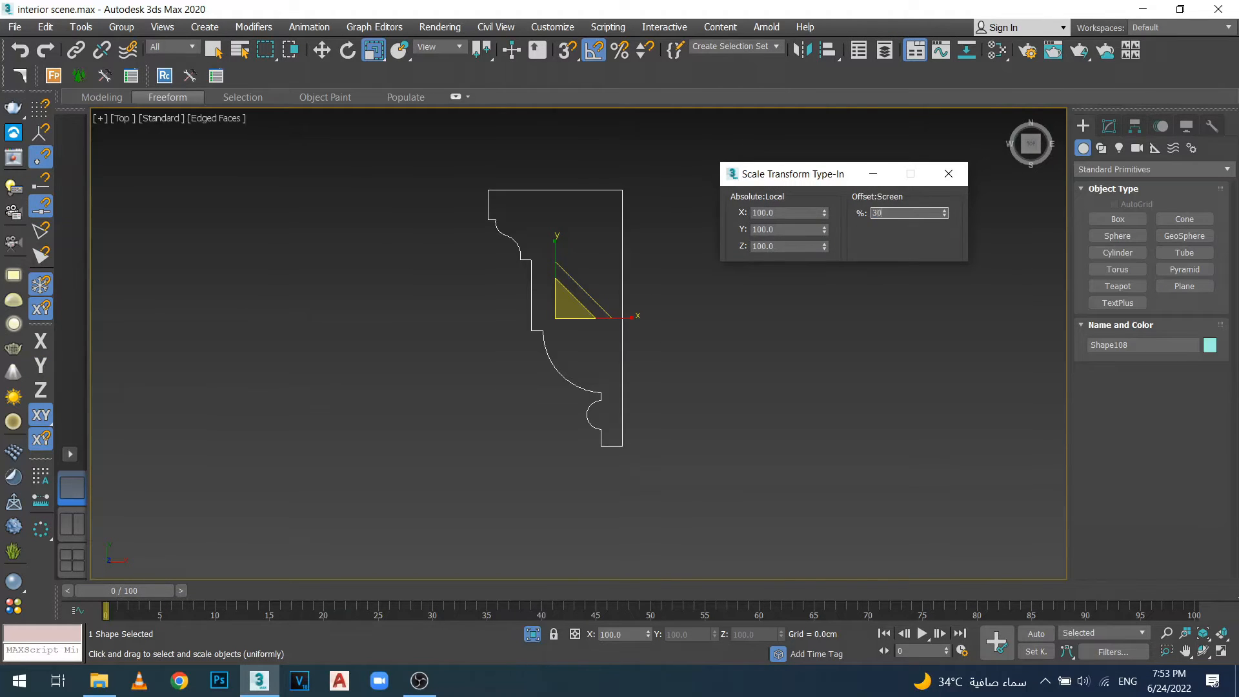
{"action": "type", "text": "0"}
{"action": "key", "text": "Return"}
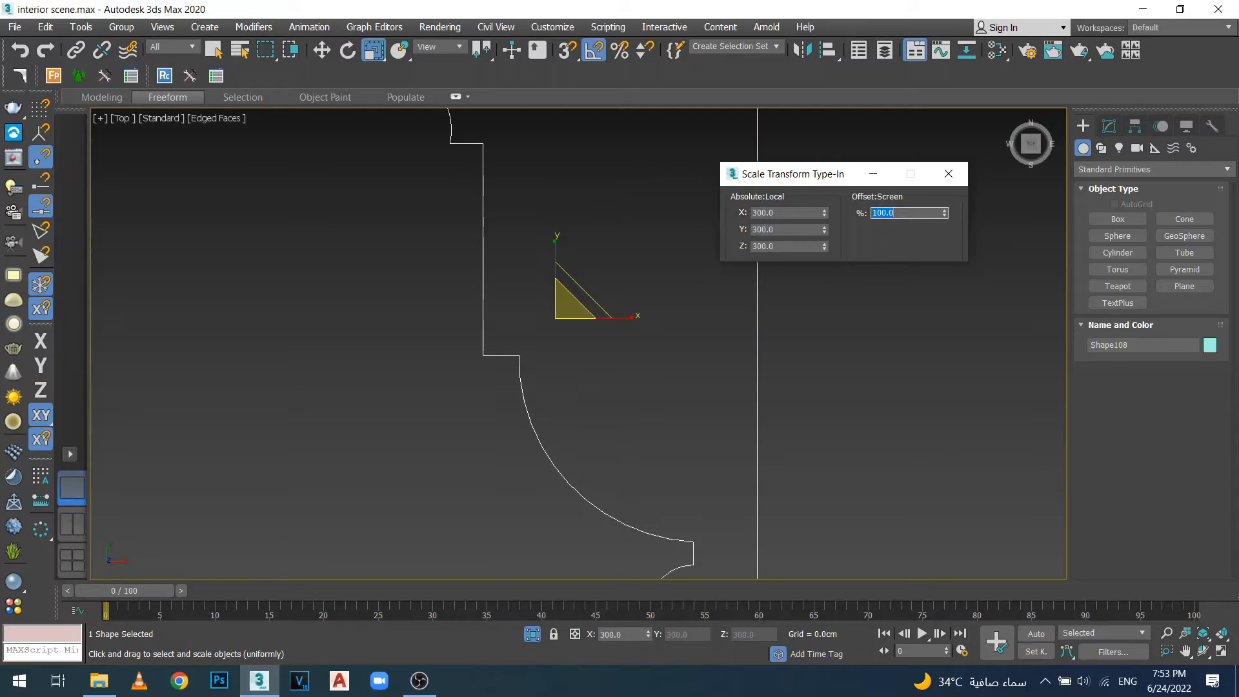
{"action": "left_click", "coordinate": [948, 173]}
{"action": "scroll", "coordinate": [635, 325], "scroll_direction": "down", "scroll_amount": 4}
{"action": "middle_click_drag", "start_coordinate": [653, 323], "coordinate": [625, 345]}
{"action": "key", "text": "q"}
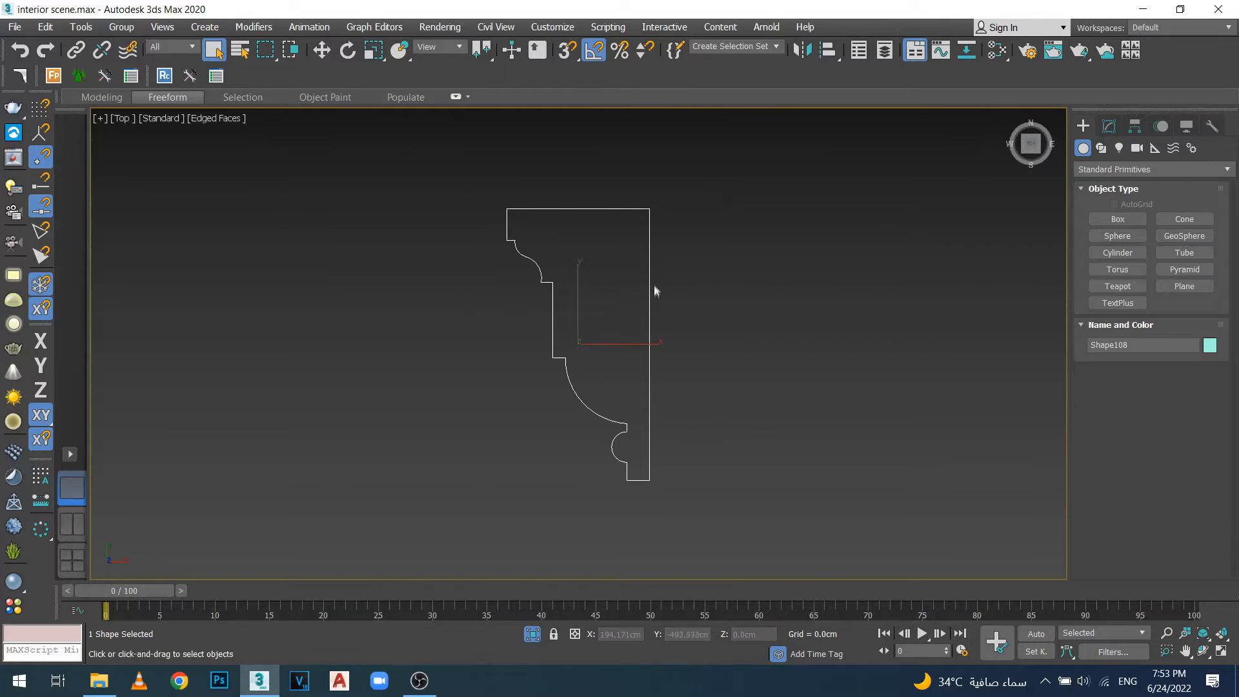
Measure the dimensions of the enlarged moulding profile again.
{"action": "left_click", "coordinate": [1212, 125]}
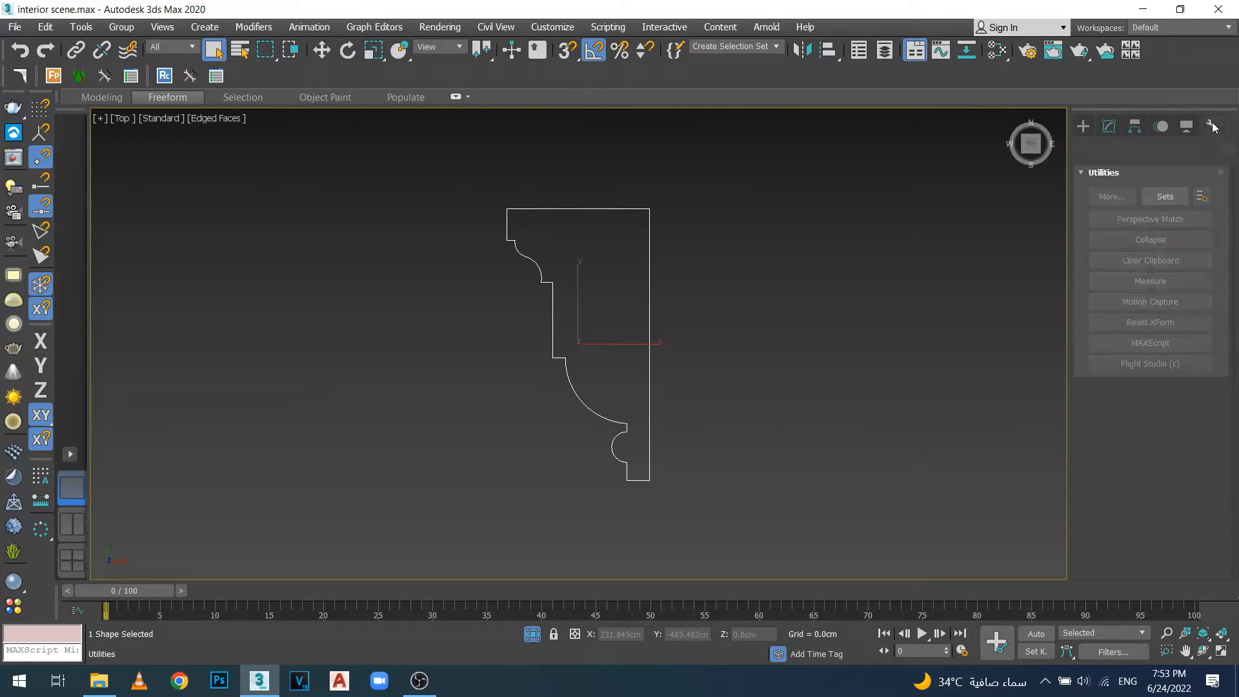
{"action": "left_click", "coordinate": [1113, 285]}
{"action": "scroll", "coordinate": [1097, 477], "scroll_direction": "down", "scroll_amount": 2}
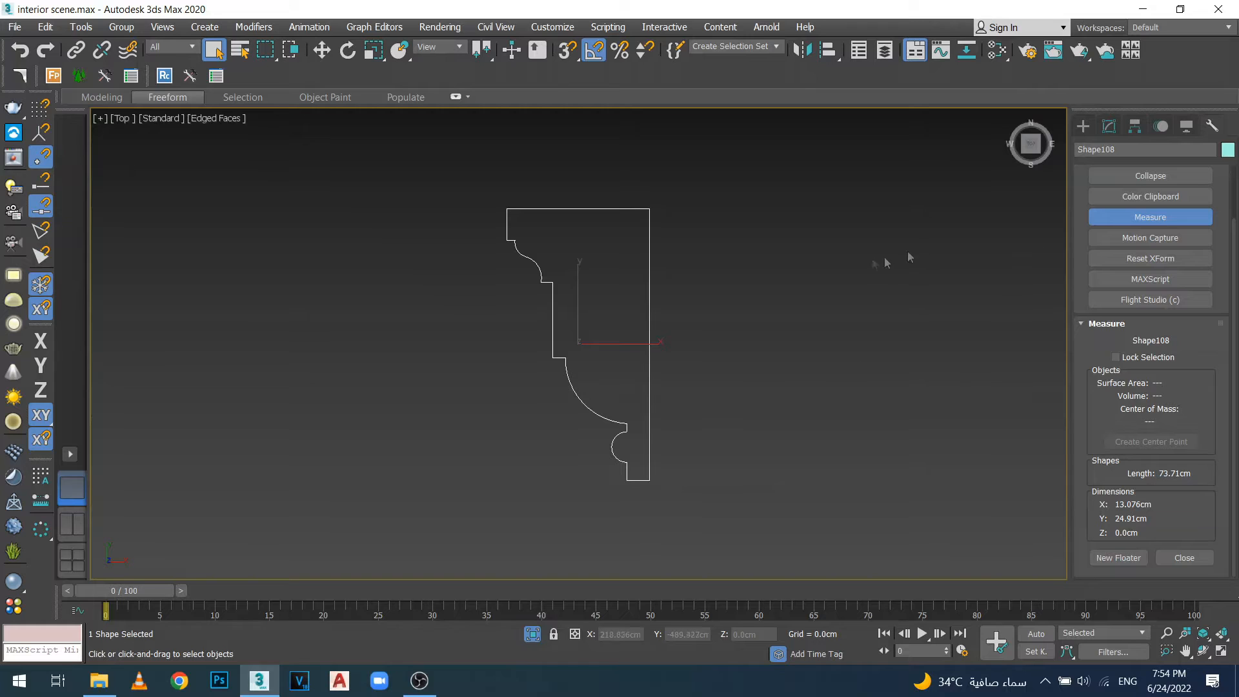
{"action": "left_click", "coordinate": [1104, 222]}
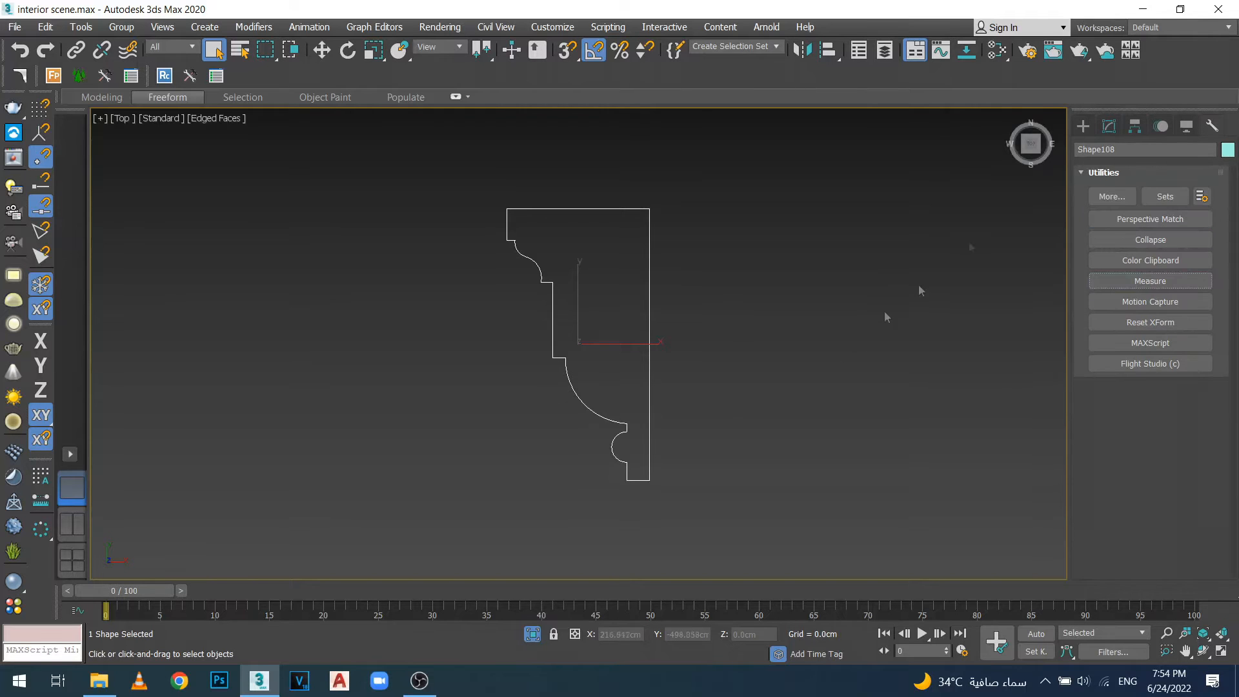
{"action": "left_click", "coordinate": [1084, 127]}
Draw a rectangle spline in wireframe top view, snapped to opposite inner wall corners of the room.
{"action": "scroll", "coordinate": [664, 344], "scroll_direction": "down", "scroll_amount": 6}
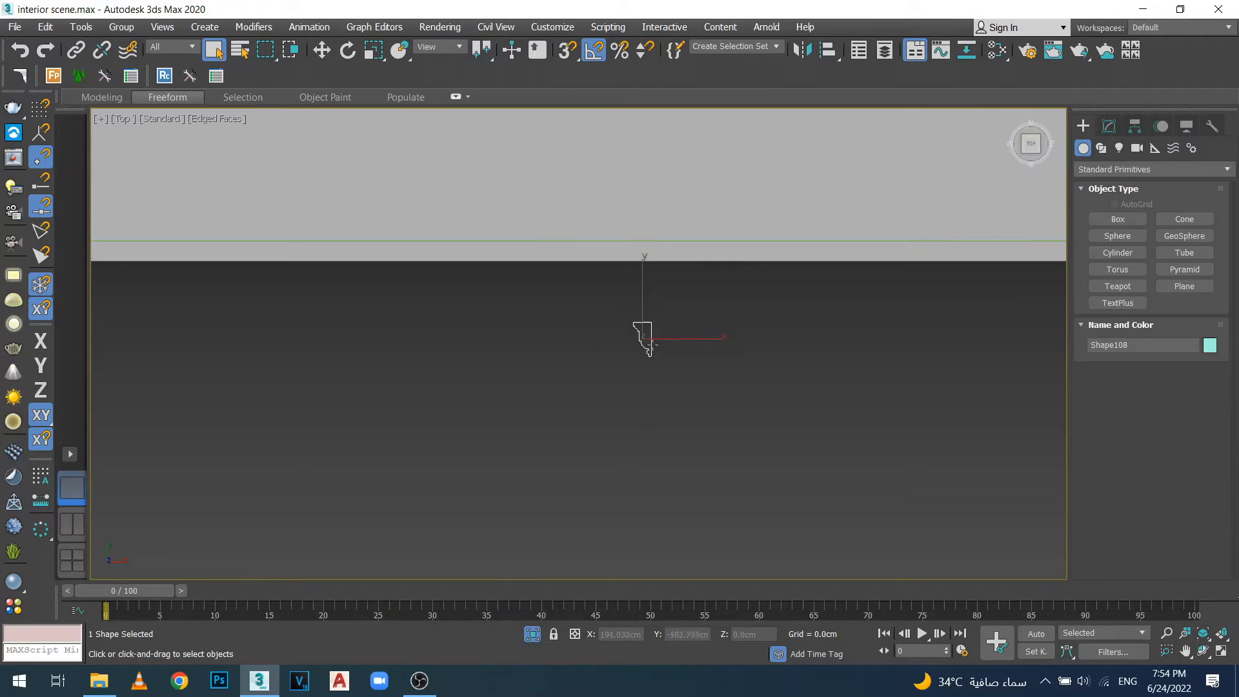
{"action": "scroll", "coordinate": [689, 343], "scroll_direction": "down", "scroll_amount": 3}
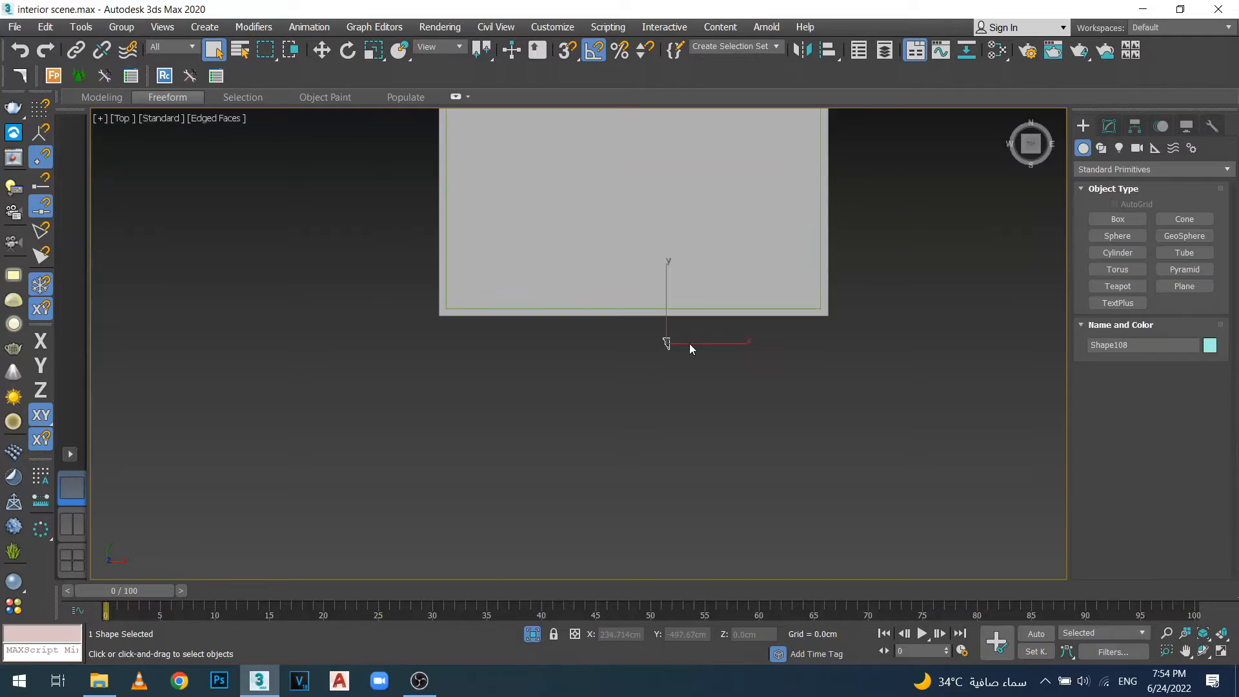
{"action": "middle_click_drag", "start_coordinate": [689, 343], "coordinate": [611, 418]}
{"action": "scroll", "coordinate": [608, 431], "scroll_direction": "up", "scroll_amount": 3}
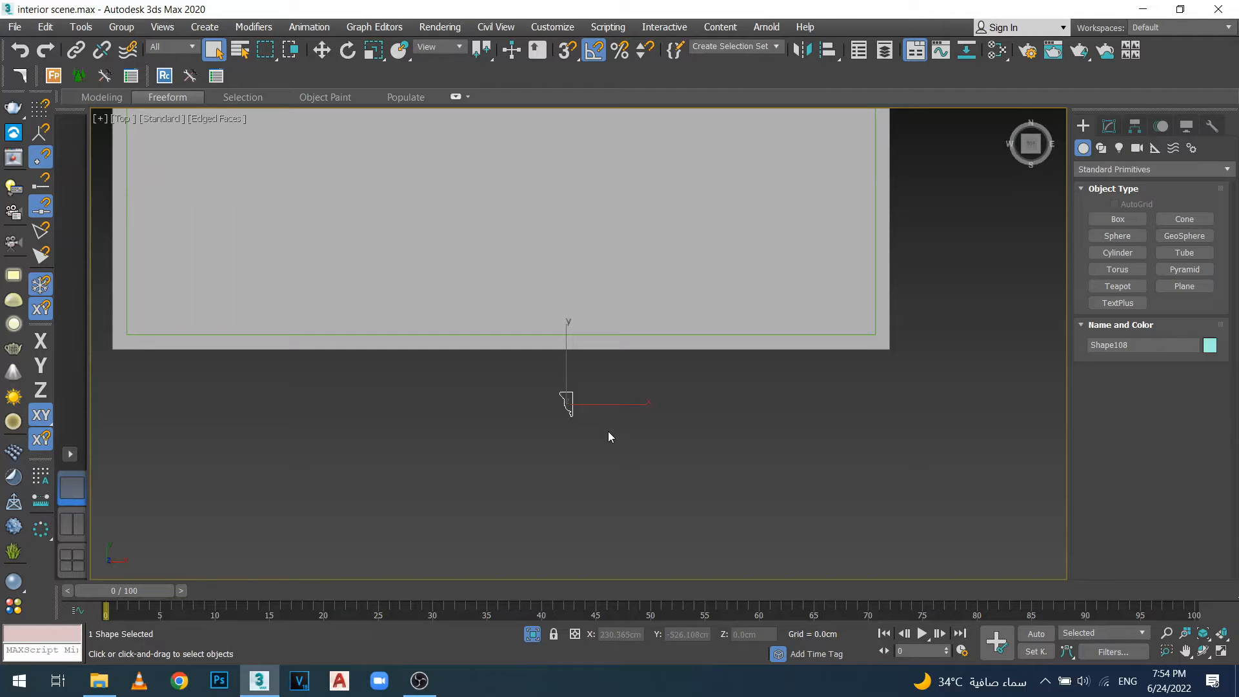
{"action": "key", "text": "F3"}
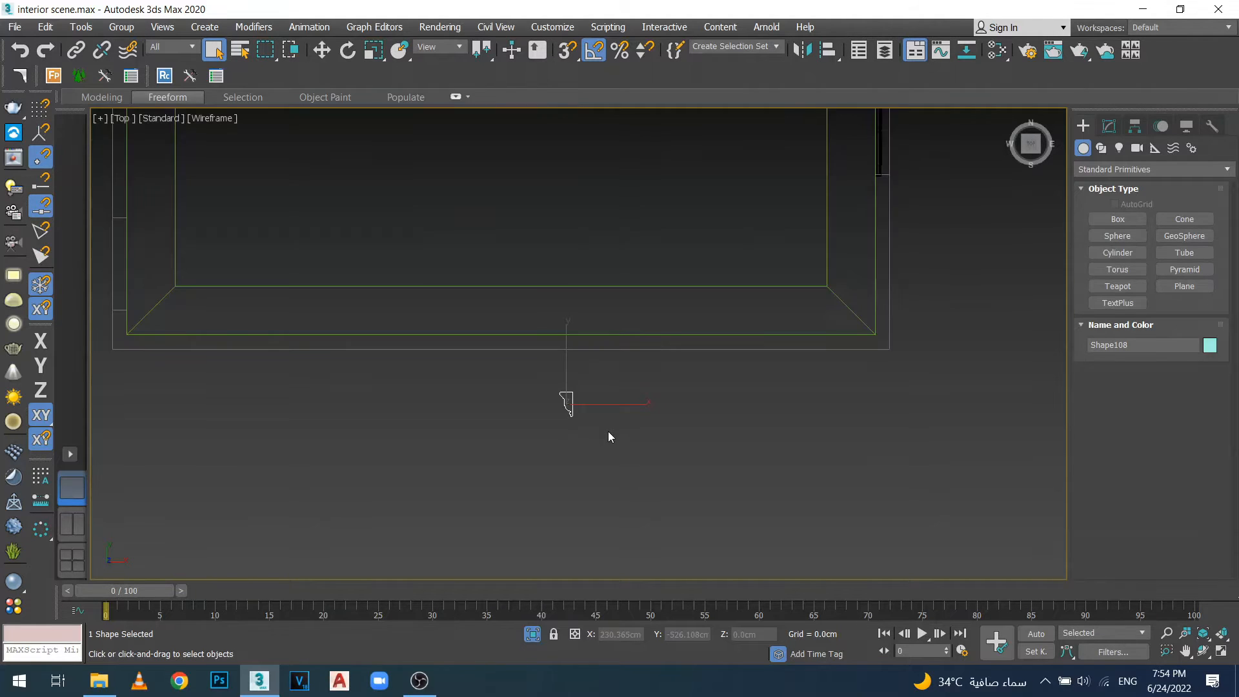
{"action": "scroll", "coordinate": [608, 429], "scroll_direction": "down", "scroll_amount": 5}
{"action": "scroll", "coordinate": [652, 314], "scroll_direction": "up", "scroll_amount": 2}
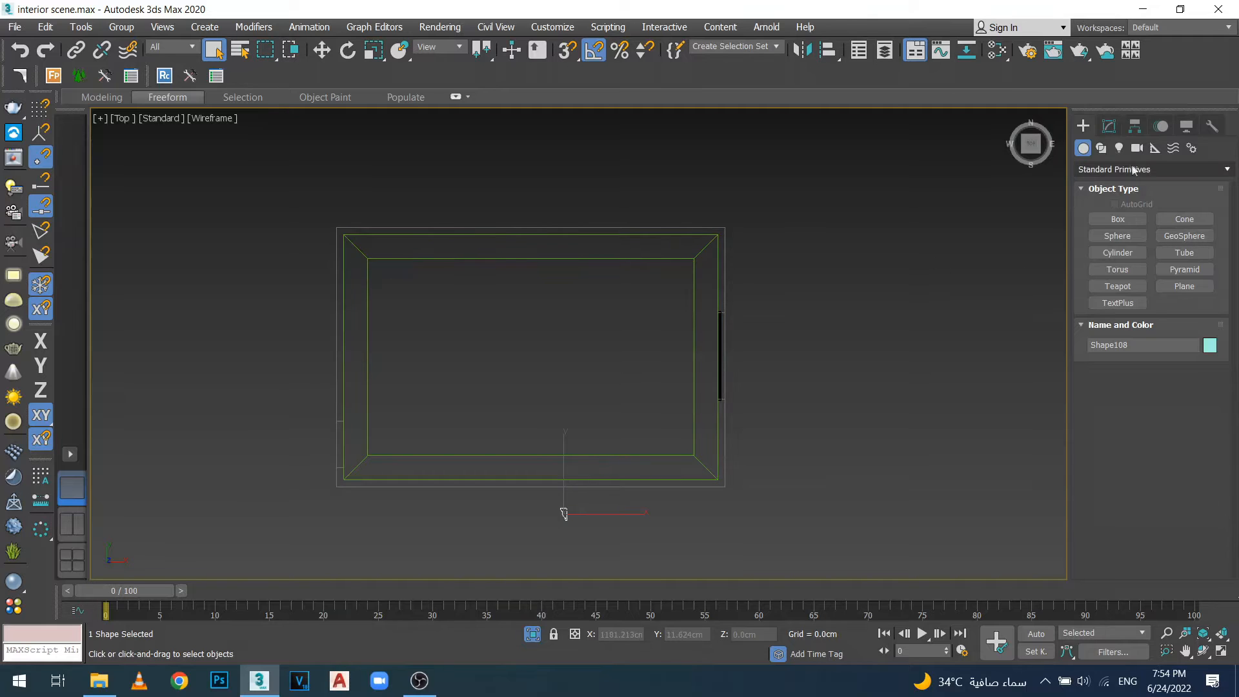
{"action": "left_click", "coordinate": [1101, 149]}
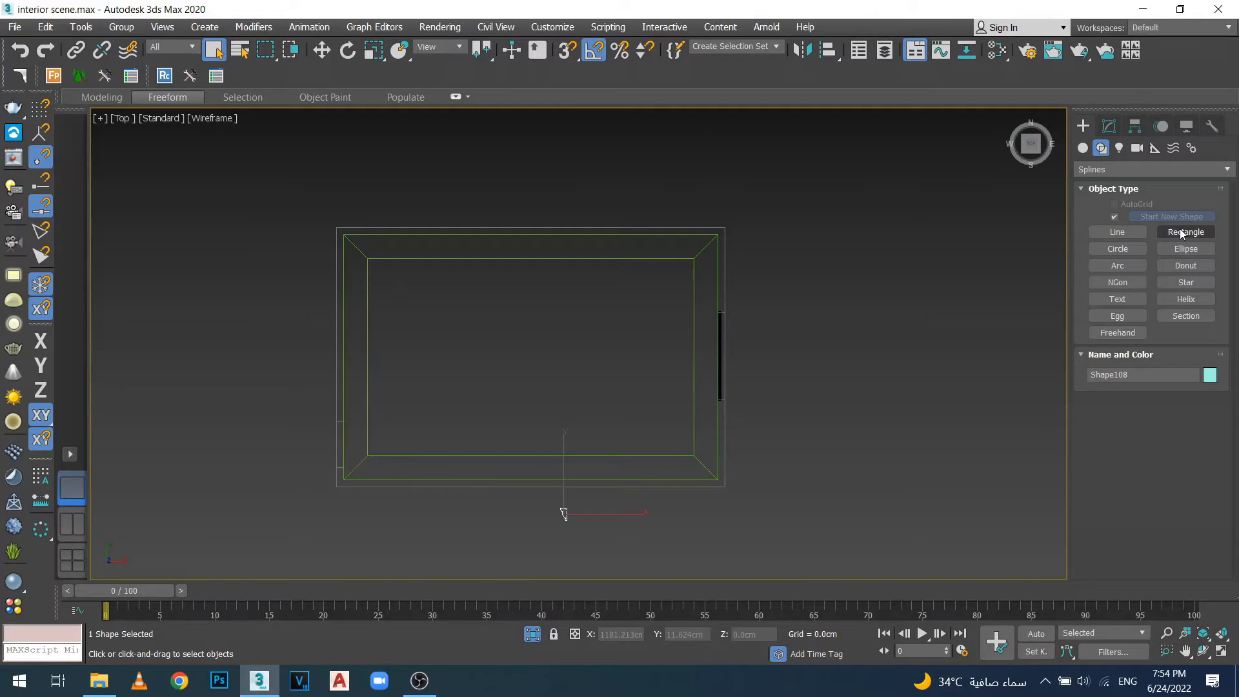
{"action": "left_click", "coordinate": [1186, 231]}
{"action": "key", "text": "s"}
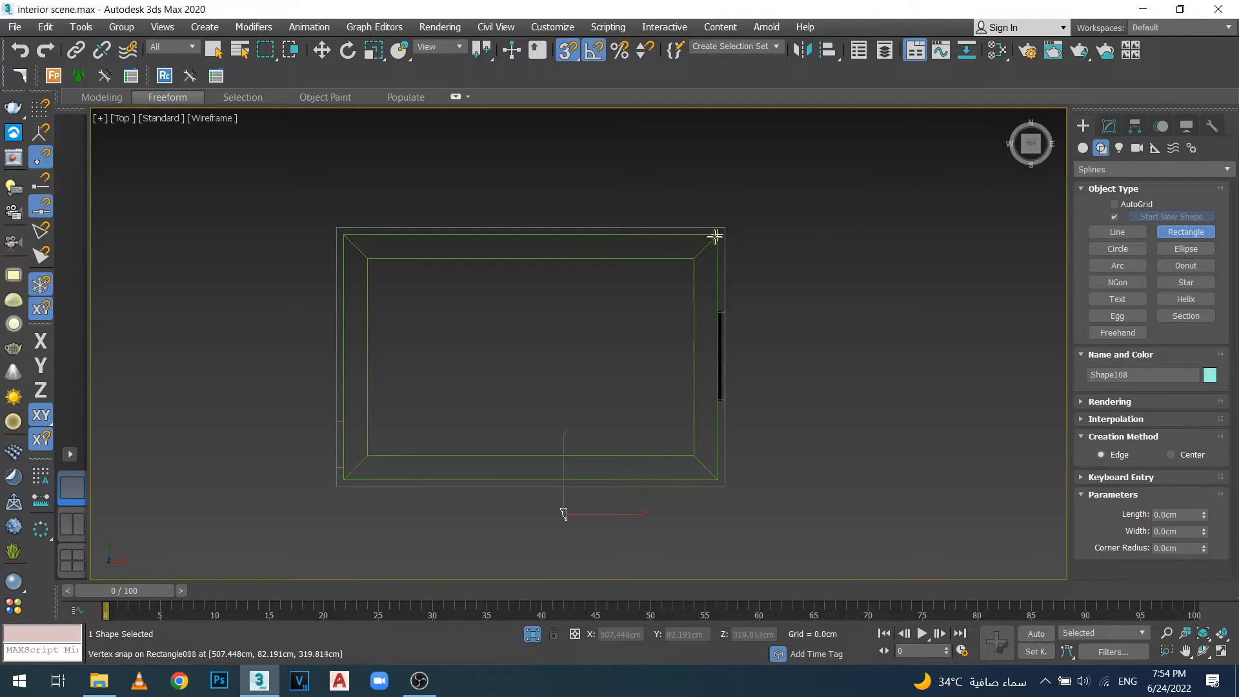
{"action": "left_click", "coordinate": [708, 254]}
{"action": "left_click_drag", "start_coordinate": [708, 254], "coordinate": [348, 482]}
Move the rectangle vertically in front view with snapping, aligning it with the underside of the dropped ceiling.
{"action": "key", "text": "f"}
{"action": "scroll", "coordinate": [344, 475], "scroll_direction": "up", "scroll_amount": 4}
{"action": "key", "text": "w"}
{"action": "scroll", "coordinate": [587, 252], "scroll_direction": "down", "scroll_amount": 3}
{"action": "left_click_drag", "start_coordinate": [584, 232], "coordinate": [792, 328]}
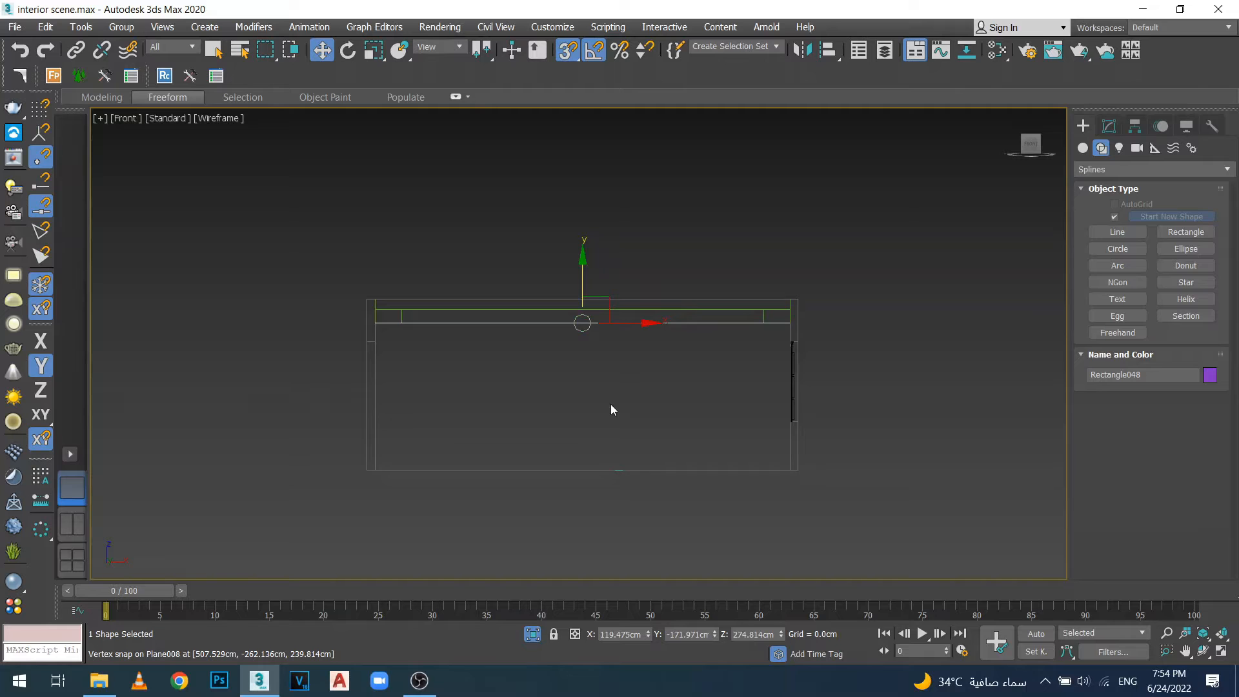
Restore the shaded display, turn off snapping and inspect the rectangle path along the ceiling and wall corners.
{"action": "key", "text": "F3"}
{"action": "scroll", "coordinate": [583, 393], "scroll_direction": "down", "scroll_amount": 3}
{"action": "middle_click_drag", "start_coordinate": [546, 396], "coordinate": [608, 355], "text": "alt"}
{"action": "scroll", "coordinate": [617, 425], "scroll_direction": "up", "scroll_amount": 3}
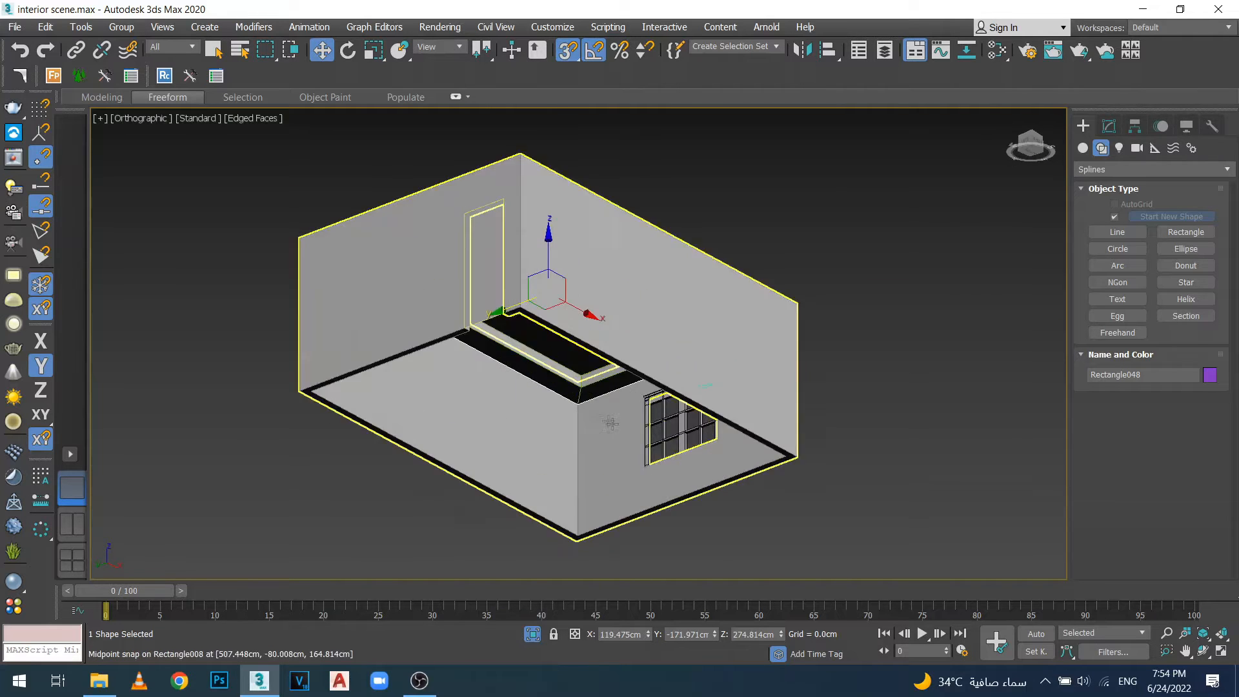
{"action": "scroll", "coordinate": [576, 402], "scroll_direction": "up", "scroll_amount": 5}
{"action": "key", "text": "s"}
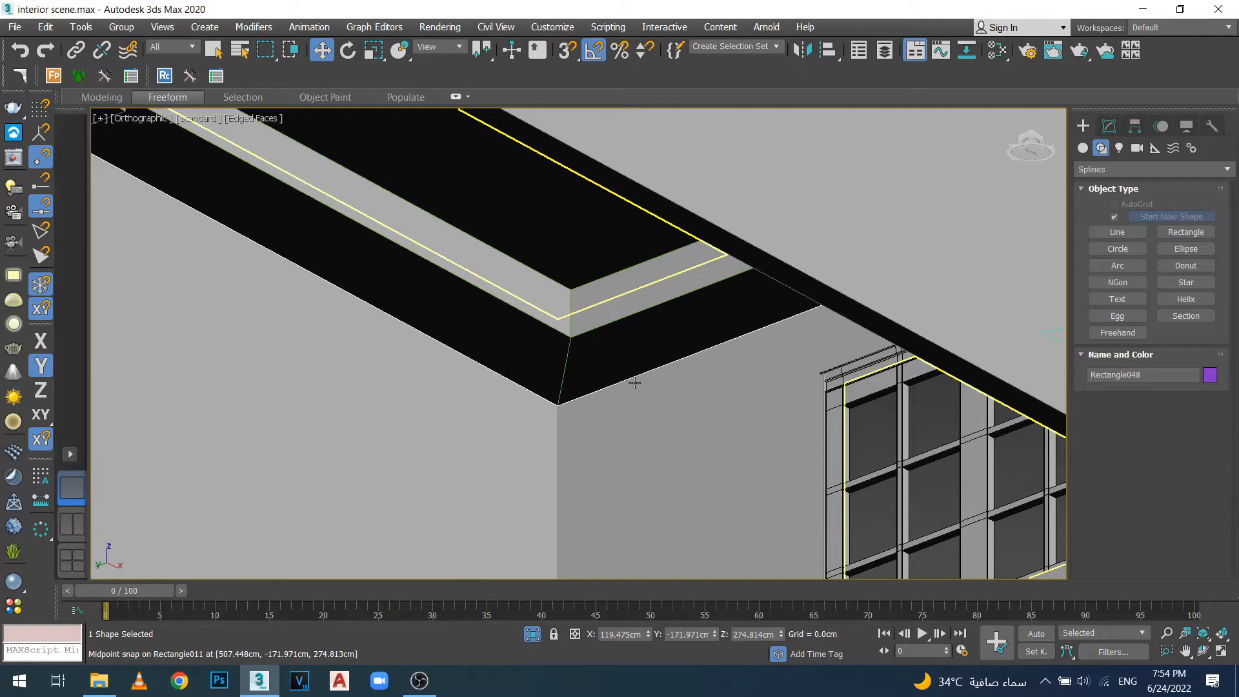
{"action": "scroll", "coordinate": [634, 383], "scroll_direction": "up", "scroll_amount": 3}
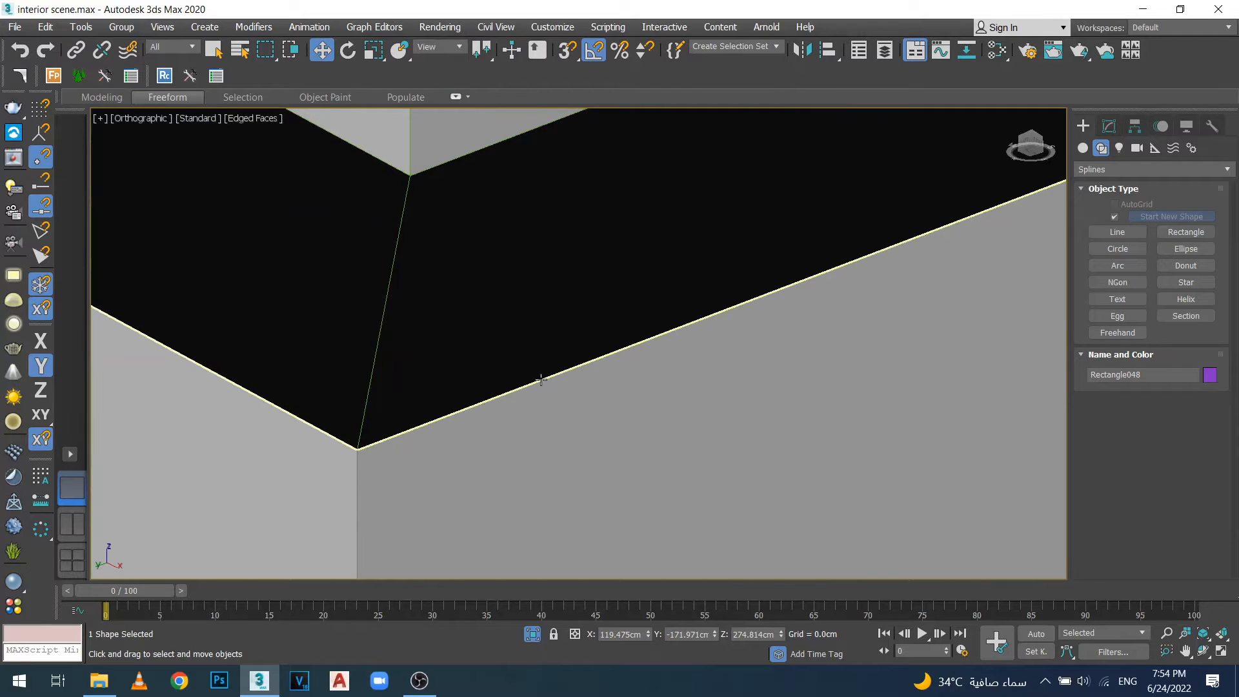
{"action": "scroll", "coordinate": [665, 355], "scroll_direction": "down", "scroll_amount": 10}
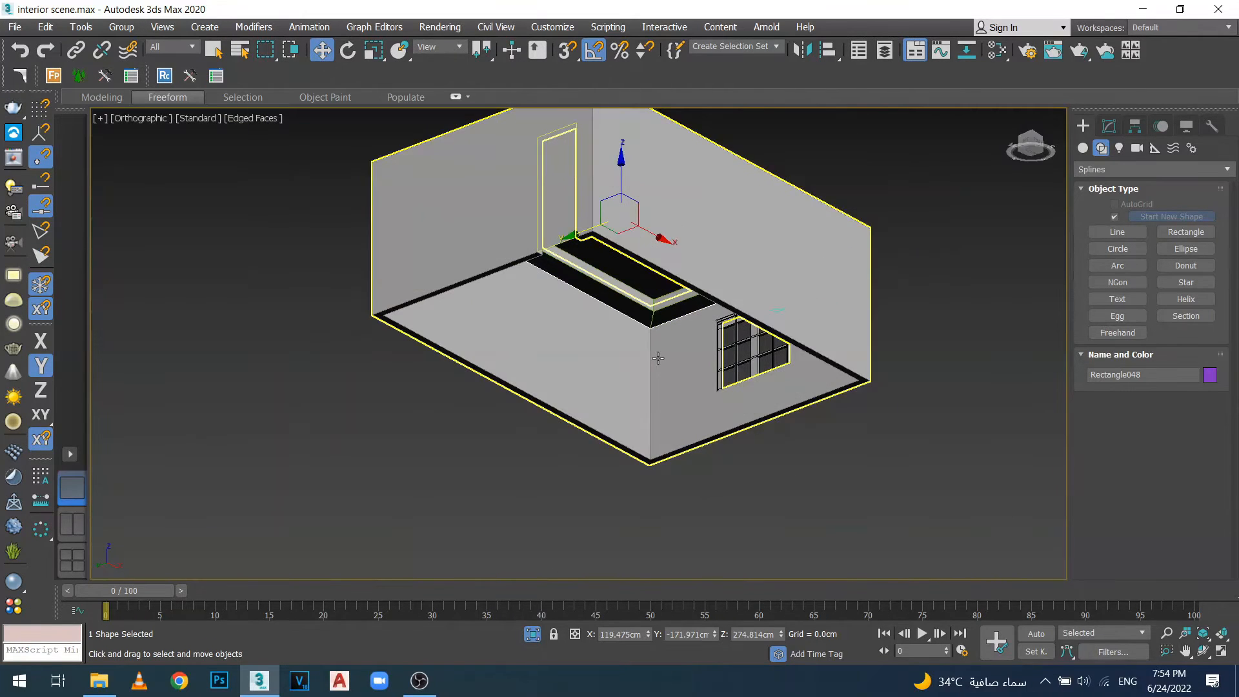
{"action": "scroll", "coordinate": [653, 354], "scroll_direction": "up", "scroll_amount": 5}
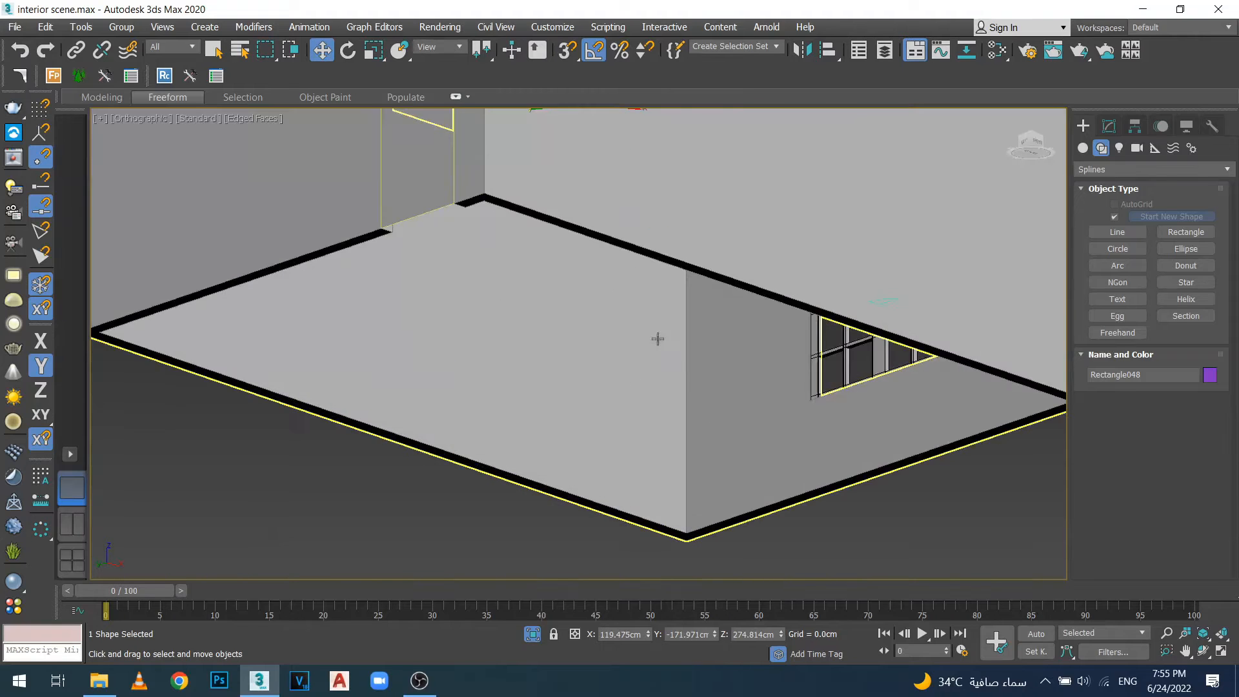
Add a Bevel Profile modifier to the rectangle along the dropped ceiling's edge and set its type to Classic.
{"action": "scroll", "coordinate": [652, 350], "scroll_direction": "up", "scroll_amount": 2}
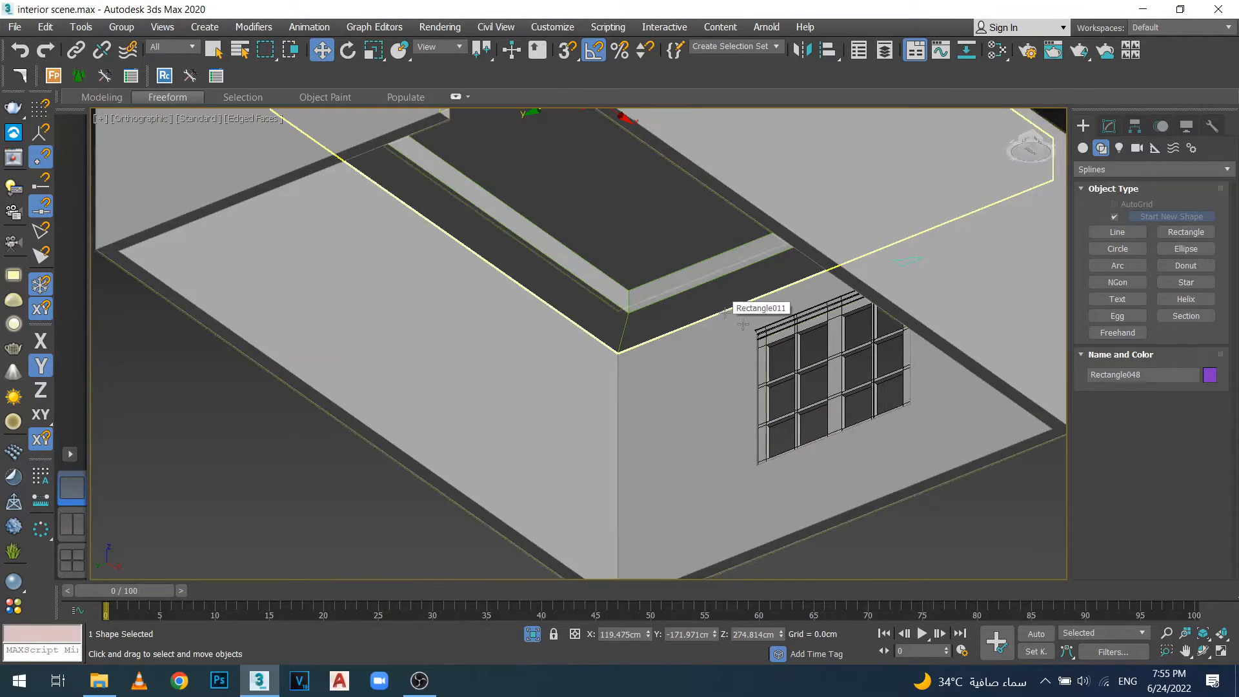
{"action": "left_click", "coordinate": [1109, 125]}
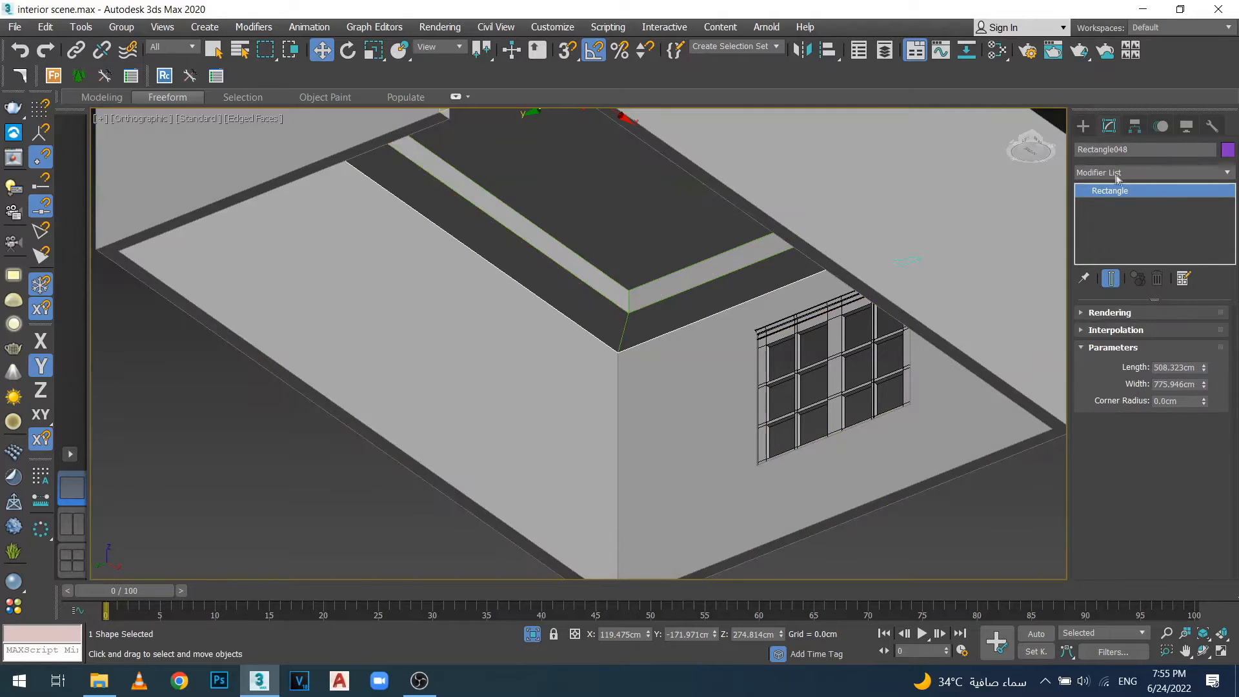
{"action": "left_click", "coordinate": [1136, 169]}
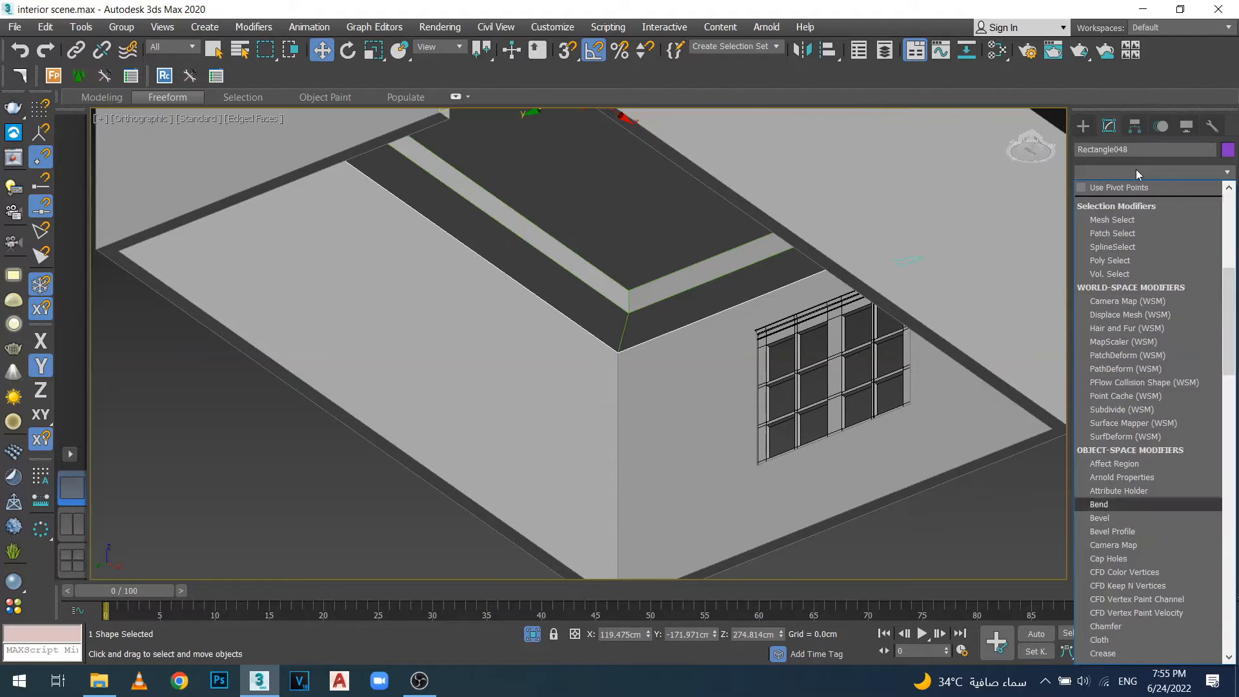
{"action": "key", "text": "b"}
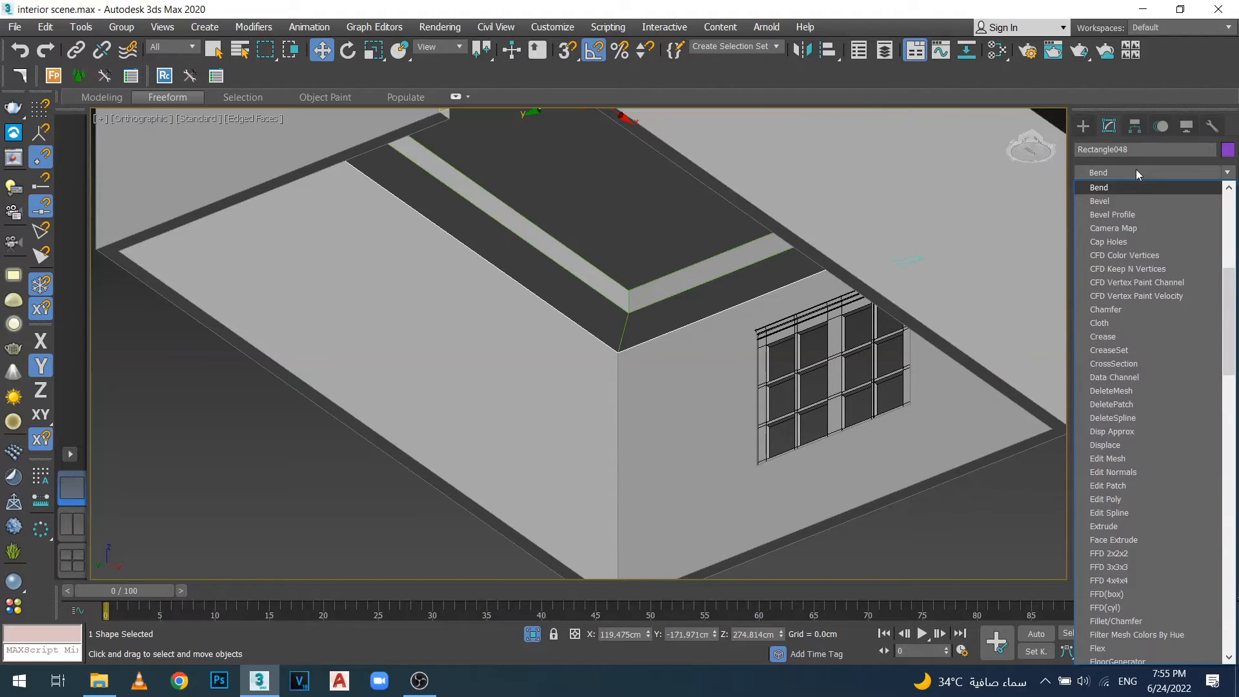
{"action": "left_click", "coordinate": [1122, 215]}
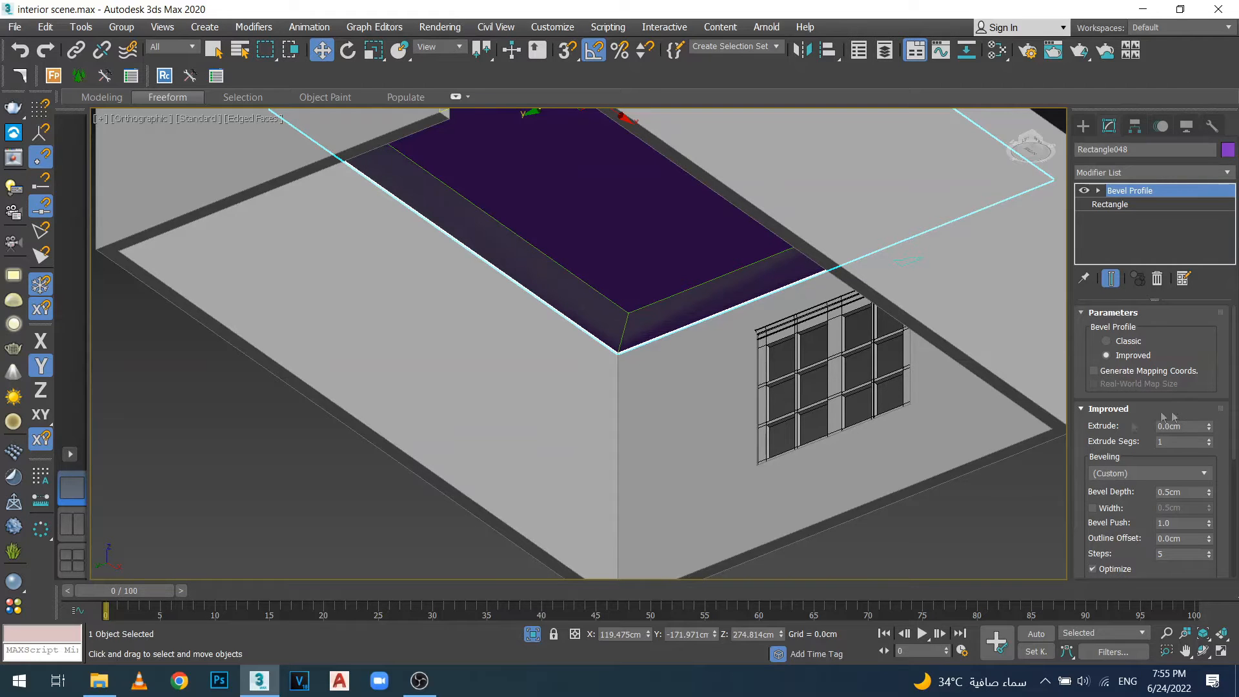
{"action": "scroll", "coordinate": [668, 362], "scroll_direction": "down", "scroll_amount": 3}
{"action": "scroll", "coordinate": [653, 327], "scroll_direction": "up", "scroll_amount": 3}
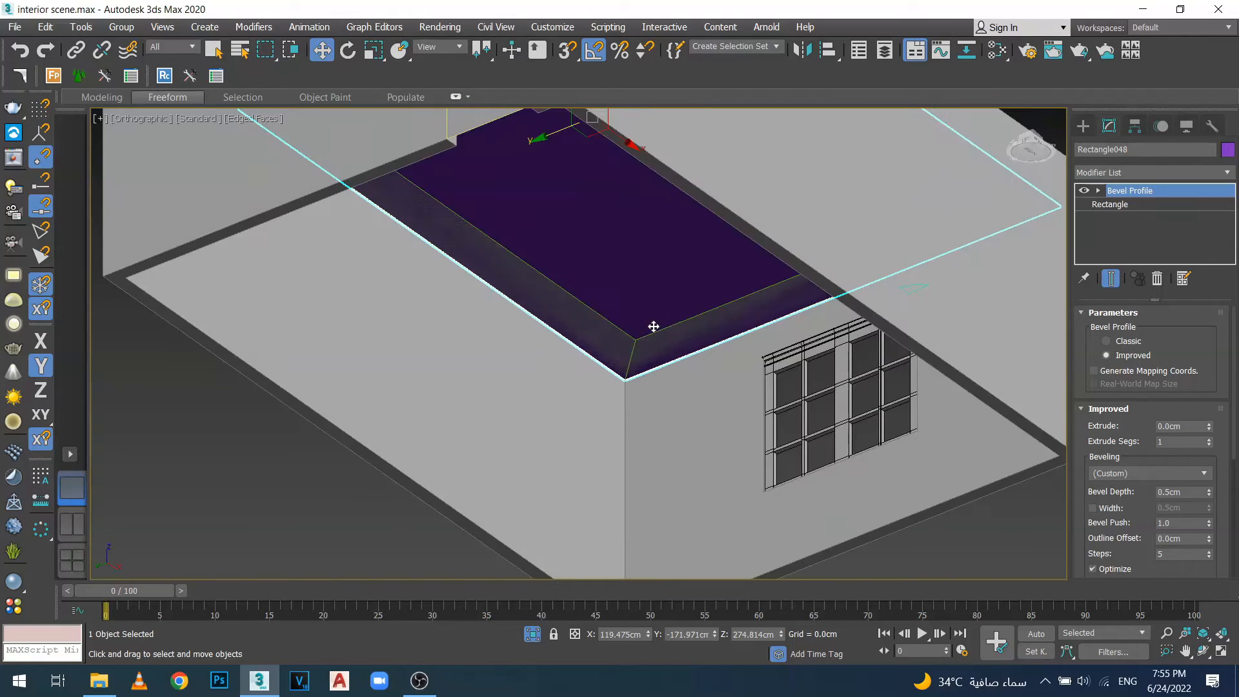
{"action": "left_click", "coordinate": [1121, 344]}
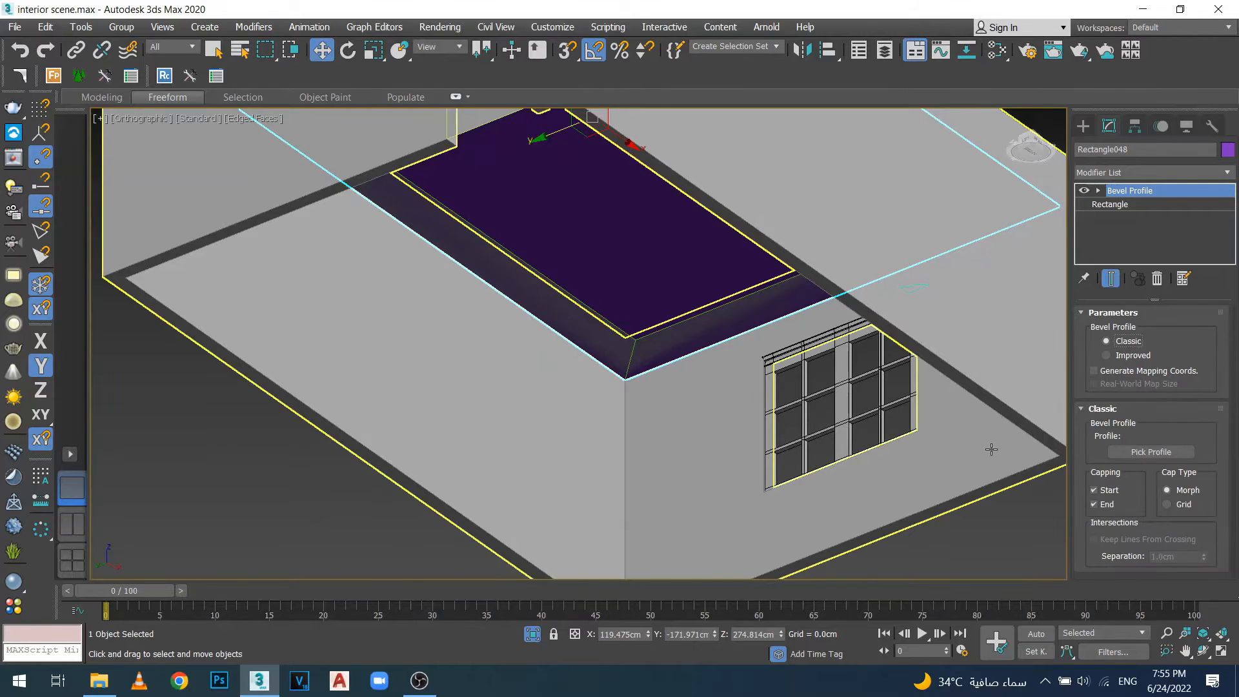
Pick the moulding shape outside the room as the profile for the rectangle's Classic Bevel Profile.
{"action": "left_click", "coordinate": [1145, 451]}
{"action": "scroll", "coordinate": [711, 373], "scroll_direction": "down", "scroll_amount": 5}
{"action": "scroll", "coordinate": [801, 319], "scroll_direction": "up", "scroll_amount": 3}
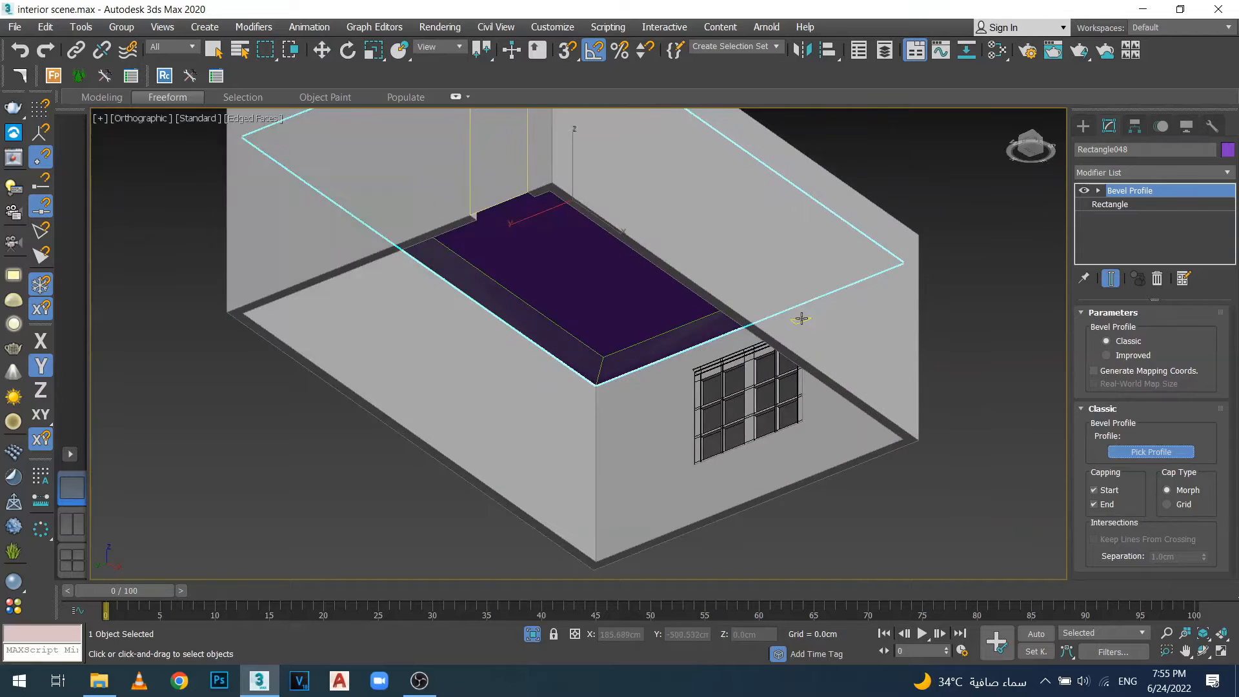
{"action": "scroll", "coordinate": [803, 319], "scroll_direction": "up", "scroll_amount": 6}
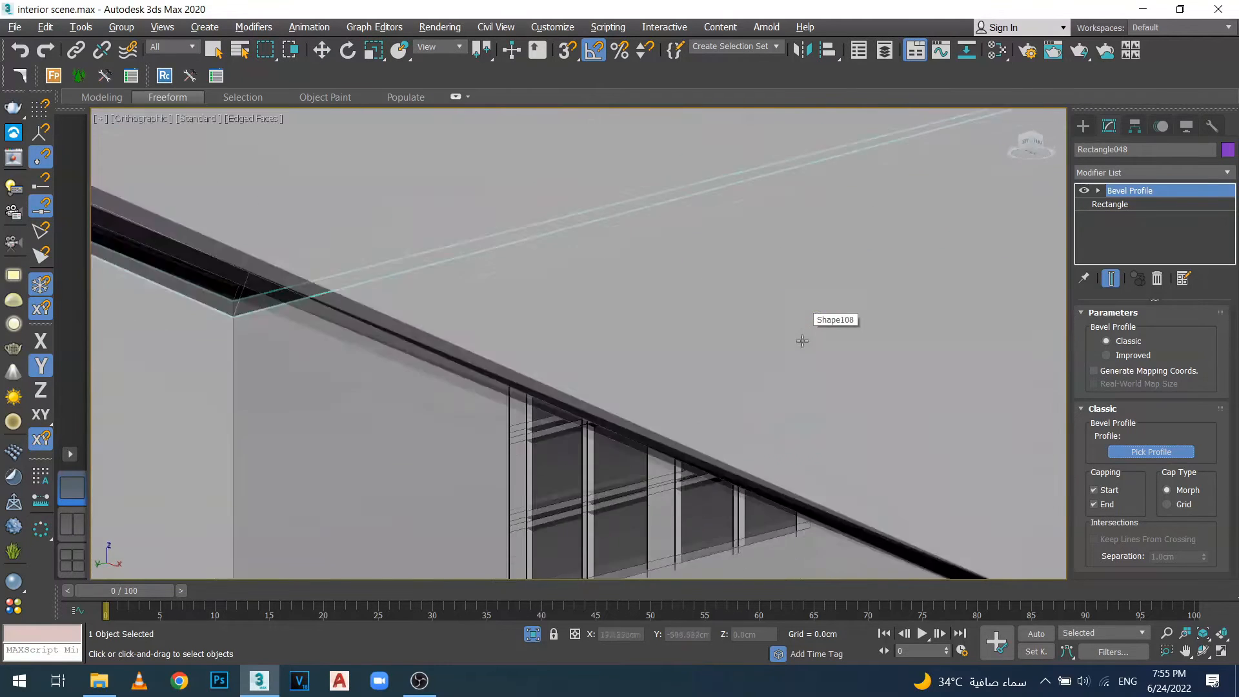
{"action": "scroll", "coordinate": [807, 387], "scroll_direction": "down", "scroll_amount": 4}
{"action": "scroll", "coordinate": [768, 361], "scroll_direction": "up", "scroll_amount": 3}
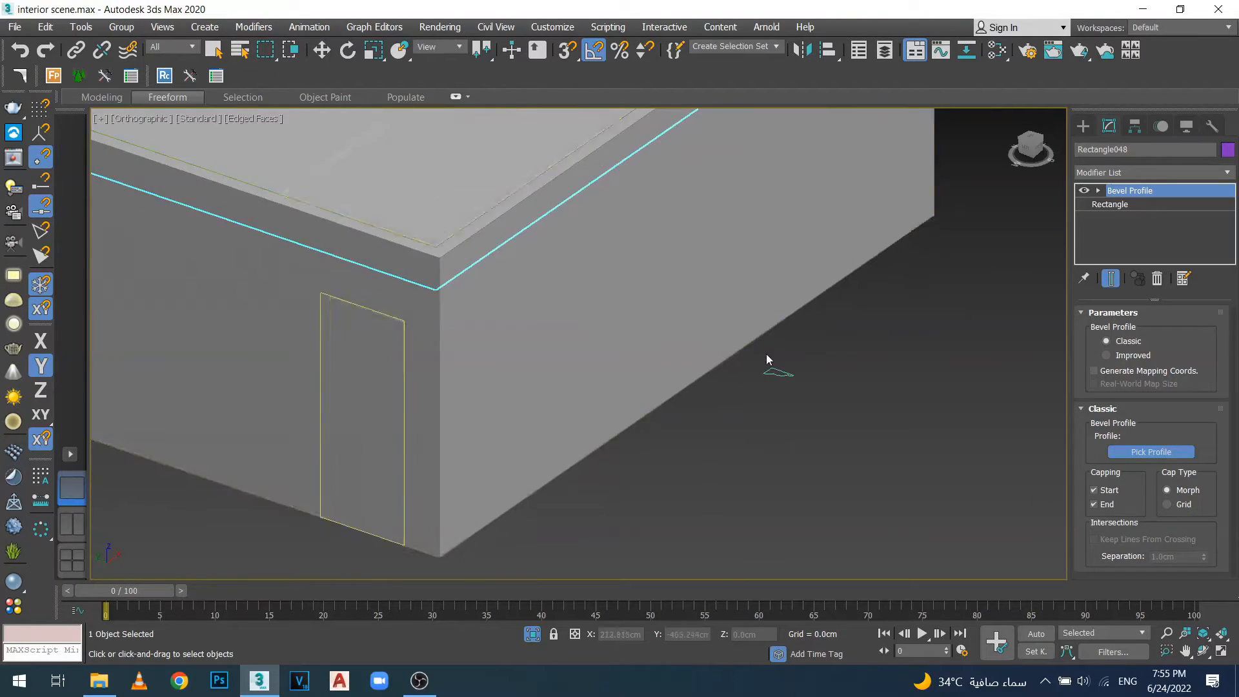
{"action": "left_click", "coordinate": [783, 381]}
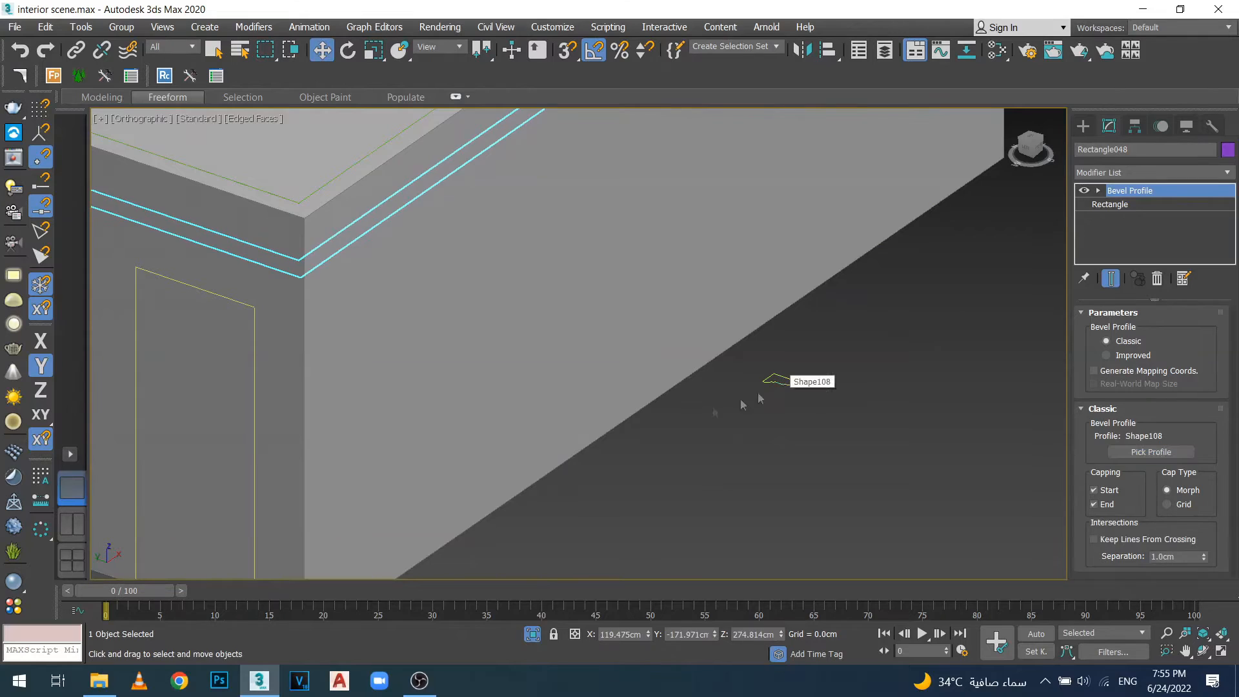
Inspect the cornice where the walls meet the ceiling and delete the Bevel Profile modifier from the rectangle.
{"action": "scroll", "coordinate": [682, 417], "scroll_direction": "down", "scroll_amount": 3}
{"action": "middle_click_drag", "start_coordinate": [596, 415], "coordinate": [600, 356], "text": "alt"}
{"action": "scroll", "coordinate": [503, 390], "scroll_direction": "up", "scroll_amount": 5}
{"action": "scroll", "coordinate": [502, 391], "scroll_direction": "up", "scroll_amount": 2}
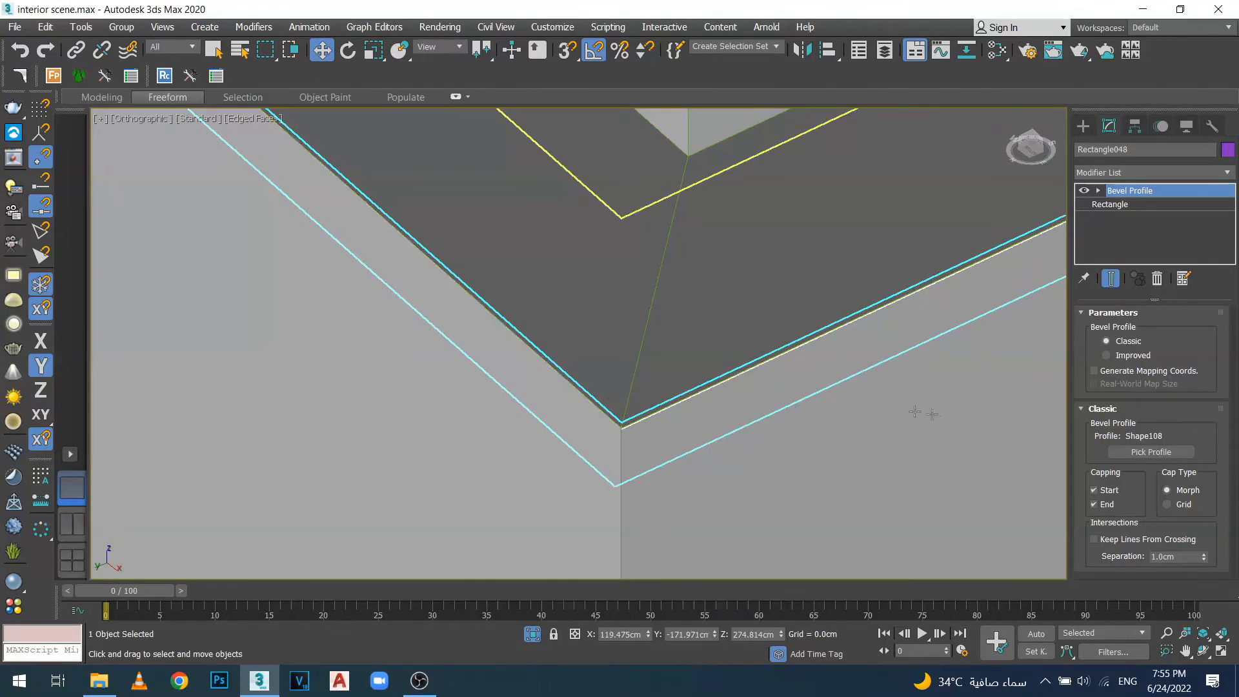
{"action": "scroll", "coordinate": [630, 410], "scroll_direction": "down", "scroll_amount": 5}
{"action": "middle_click_drag", "start_coordinate": [649, 417], "coordinate": [633, 435], "text": "alt"}
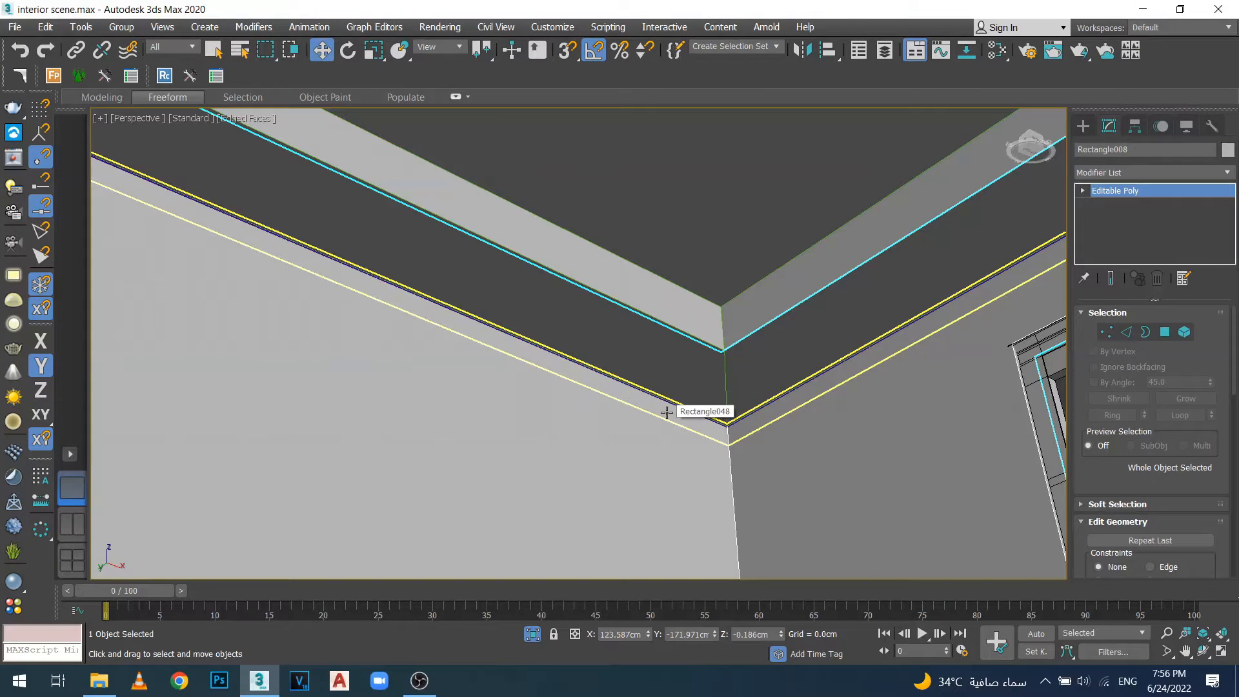
{"action": "left_click", "coordinate": [667, 411]}
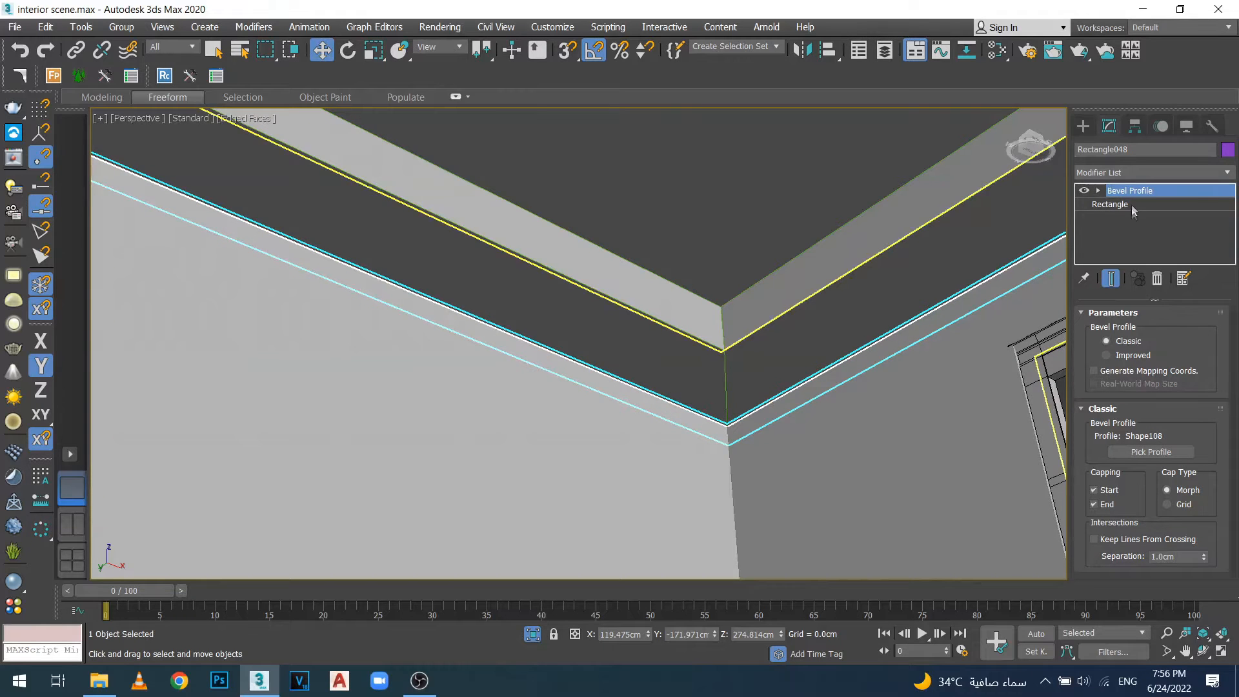
{"action": "left_click", "coordinate": [1158, 280]}
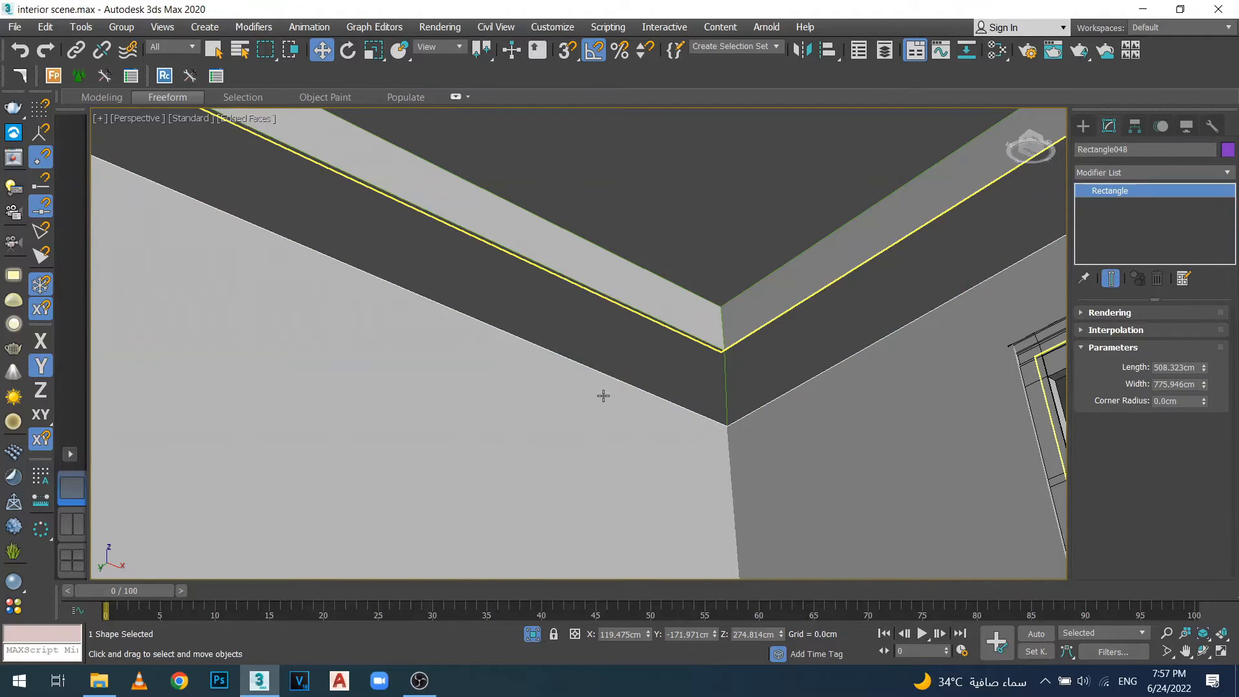
In top view, make the moulding profile's upper-right corner vertex, on its straight back edge, the spline's first vertex.
{"action": "key", "text": "t"}
{"action": "key", "text": "z"}
{"action": "scroll", "coordinate": [575, 334], "scroll_direction": "down", "scroll_amount": 4}
{"action": "scroll", "coordinate": [589, 398], "scroll_direction": "up", "scroll_amount": 9}
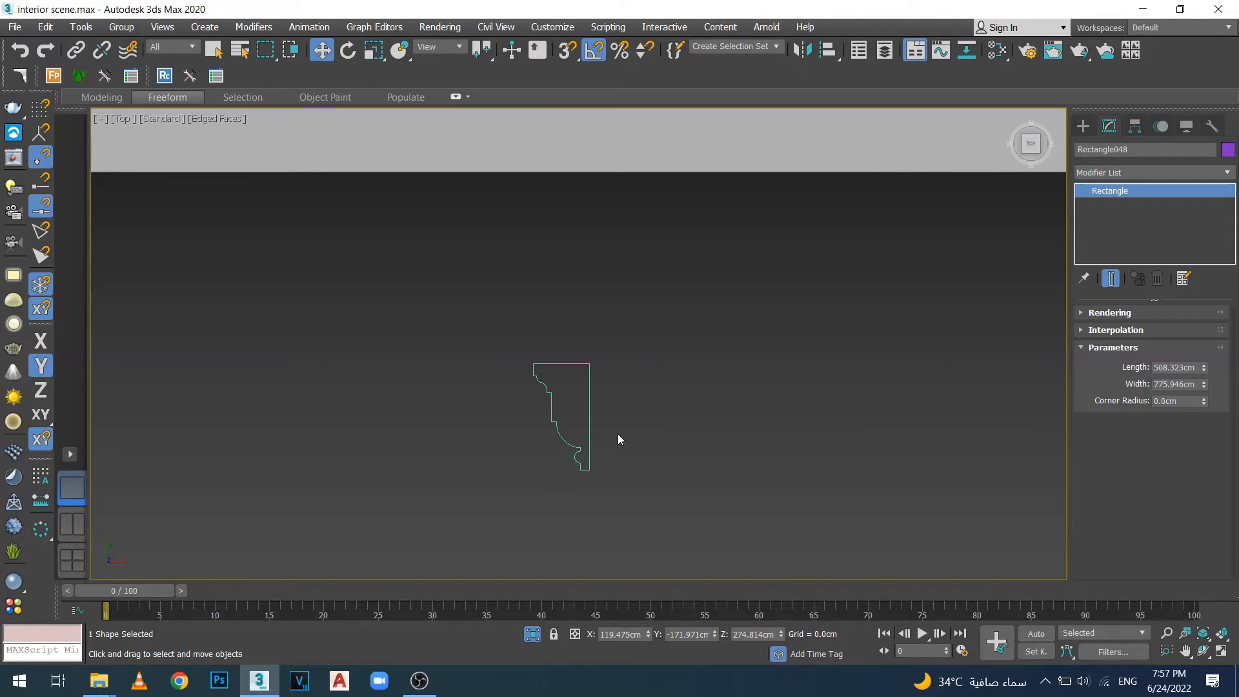
{"action": "left_click", "coordinate": [589, 373]}
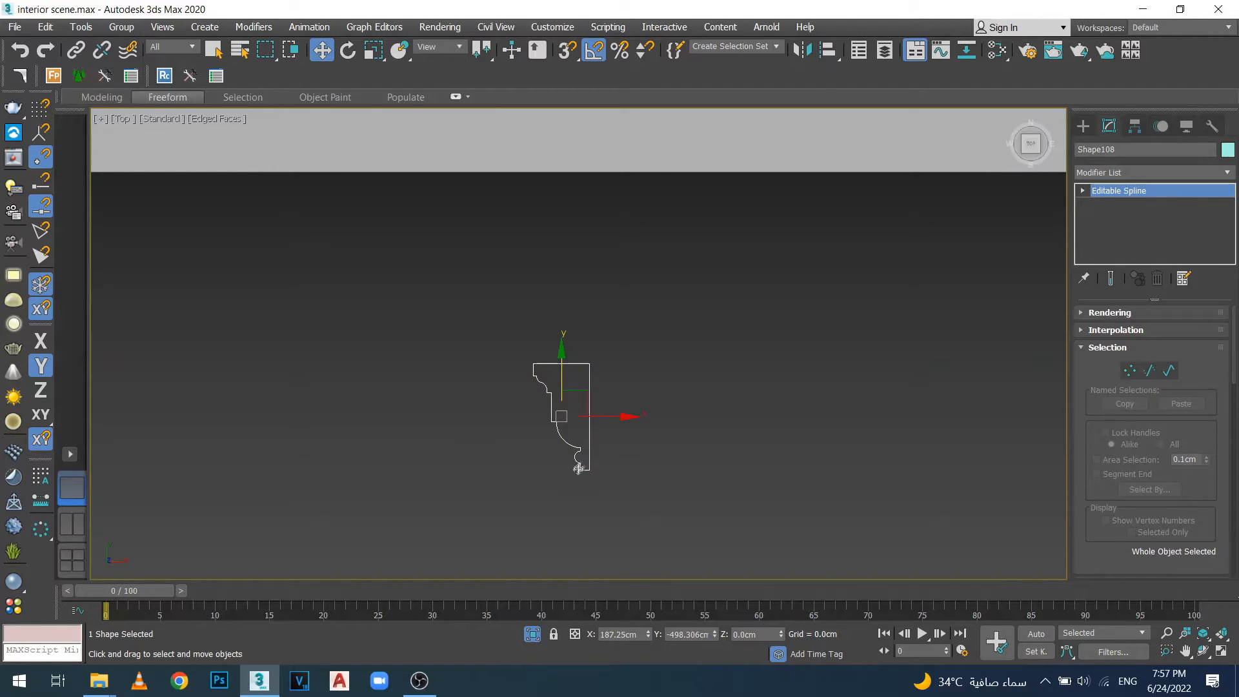
{"action": "left_click", "coordinate": [1129, 370]}
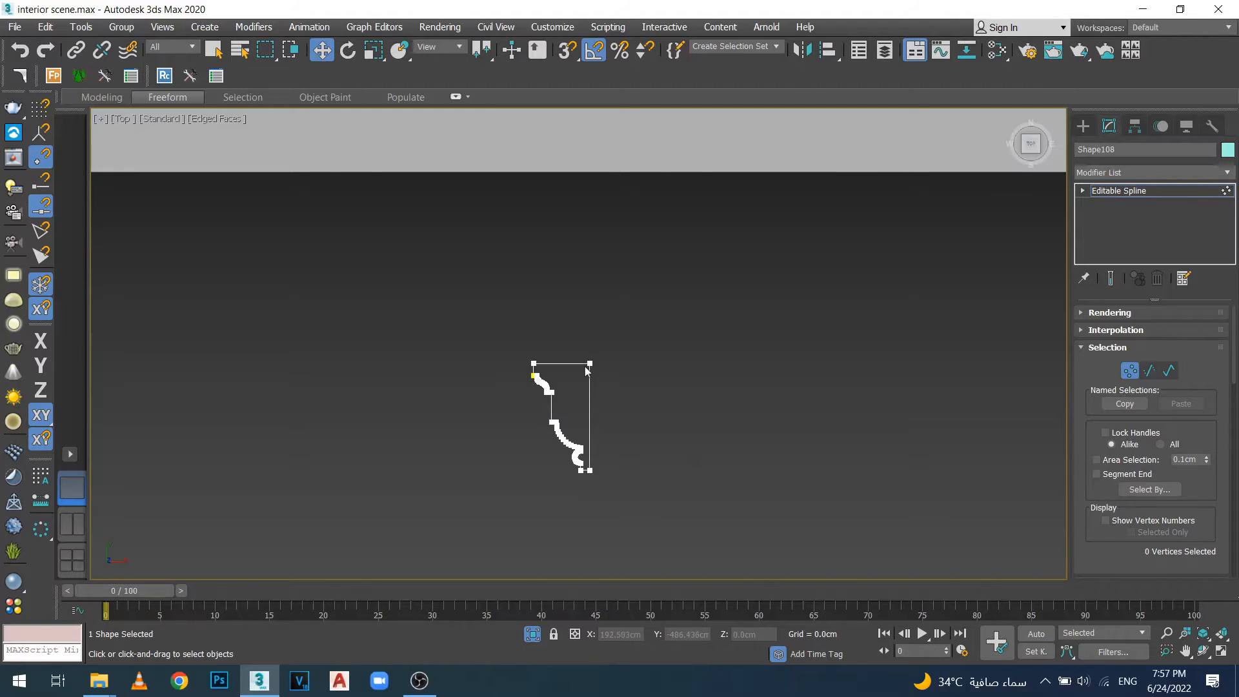
{"action": "scroll", "coordinate": [587, 369], "scroll_direction": "up", "scroll_amount": 4}
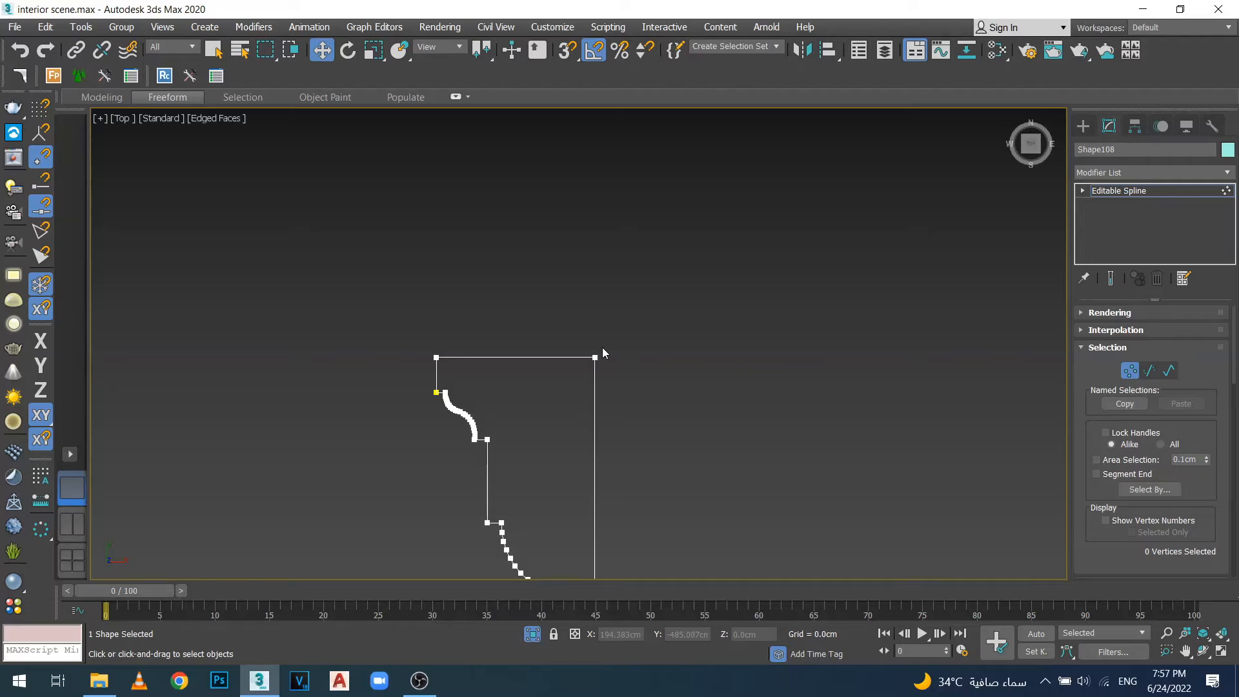
{"action": "left_click", "coordinate": [595, 359]}
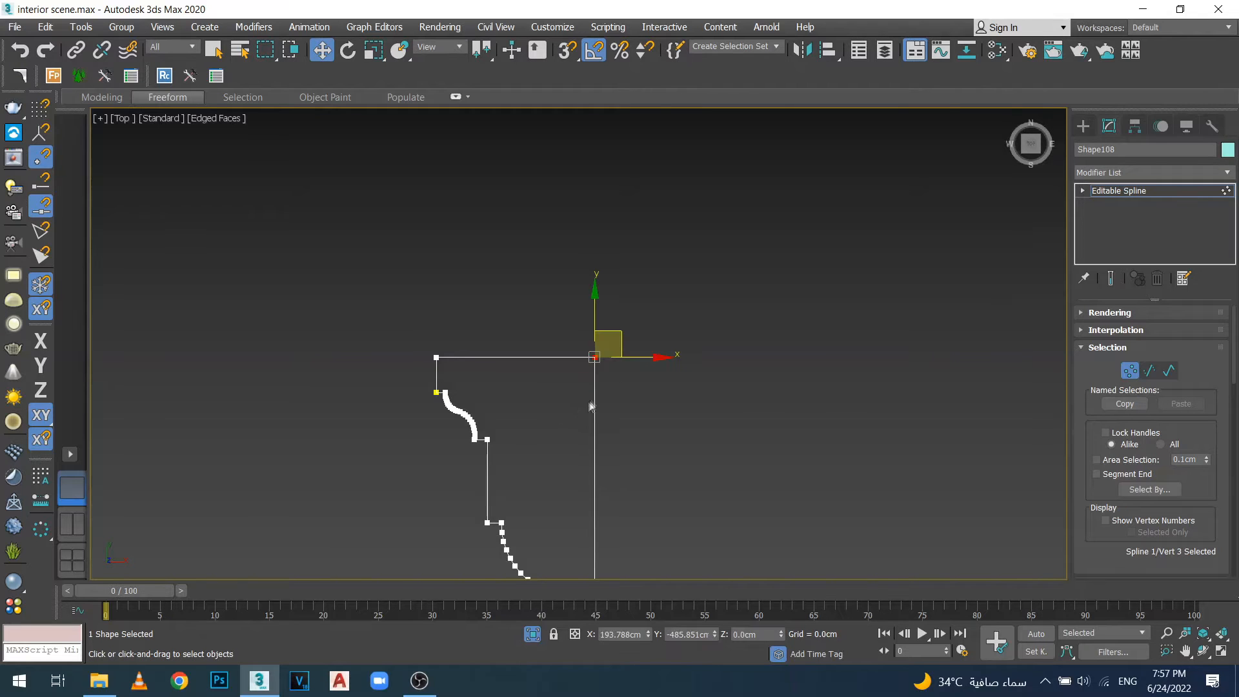
{"action": "right_click", "coordinate": [595, 359]}
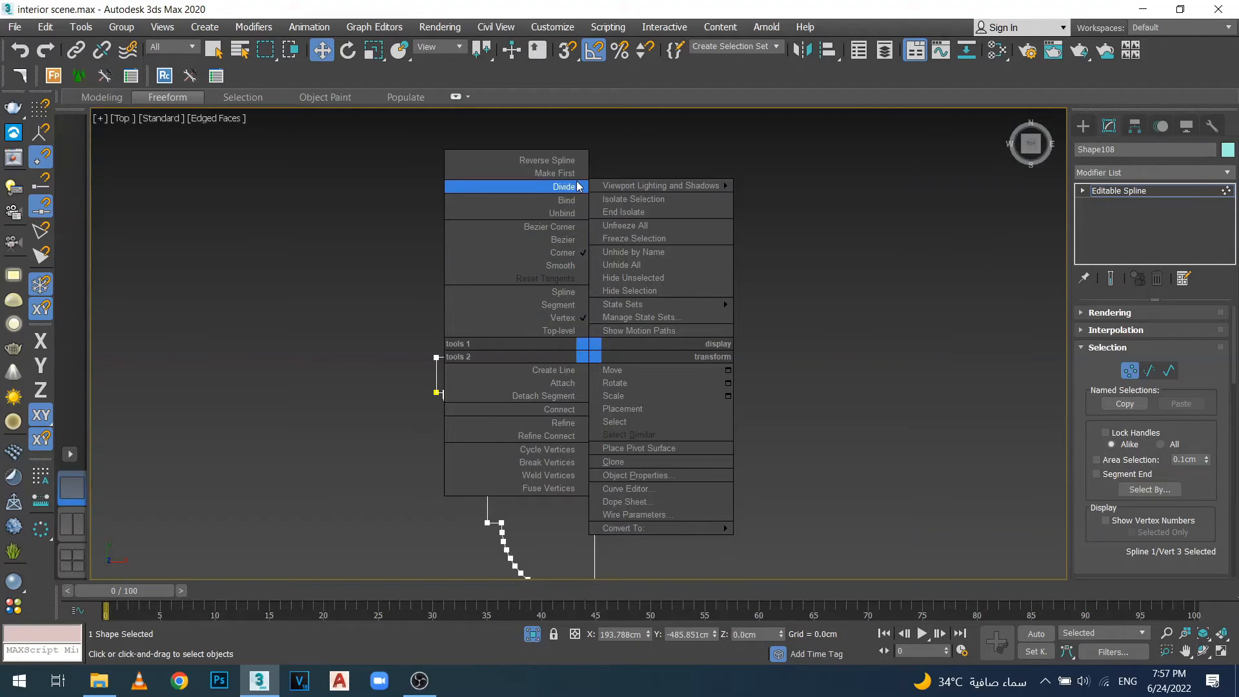
{"action": "left_click", "coordinate": [579, 173]}
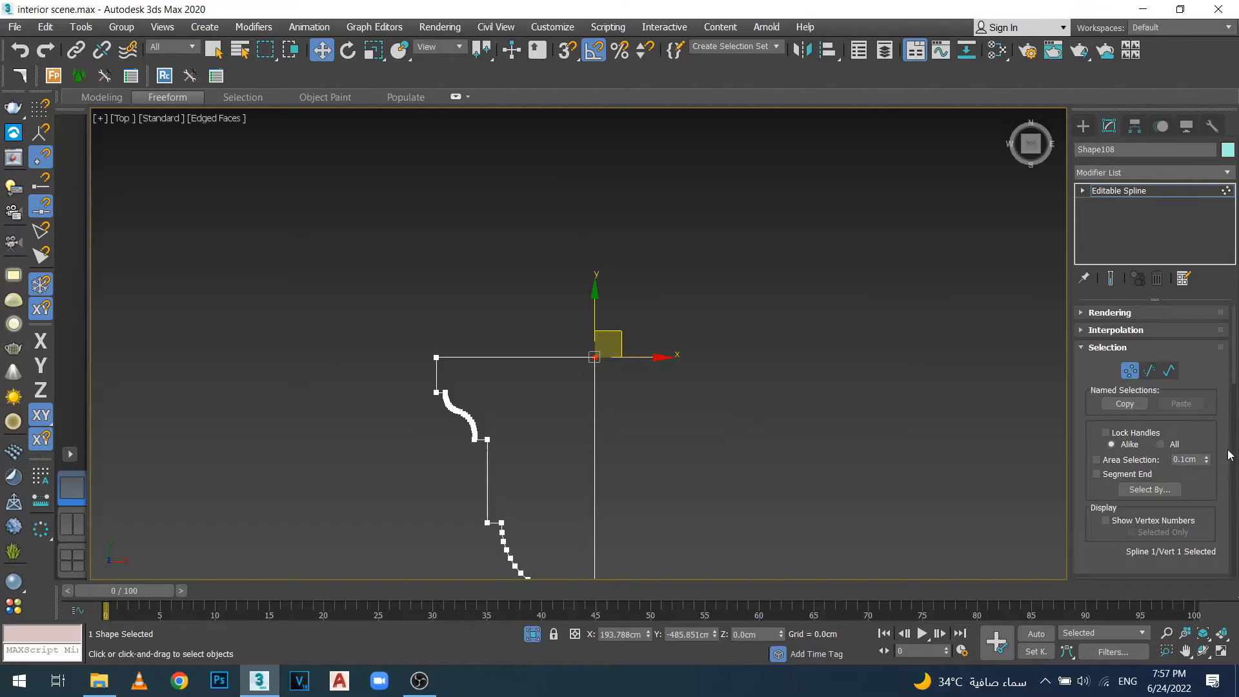
Examine the Make First option in the spline's geometry settings and exit vertex editing of the moulding profile.
{"action": "scroll", "coordinate": [1237, 426], "scroll_direction": "down", "scroll_amount": 5}
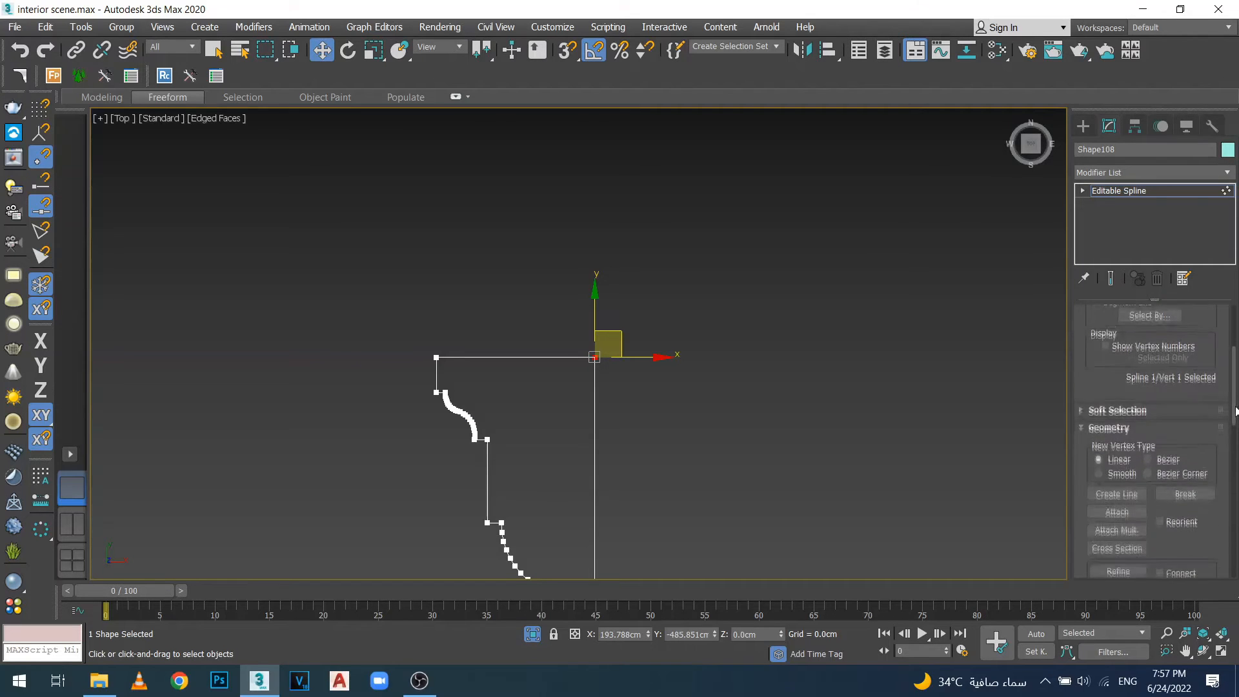
{"action": "left_click_drag", "start_coordinate": [1237, 425], "coordinate": [1237, 486]}
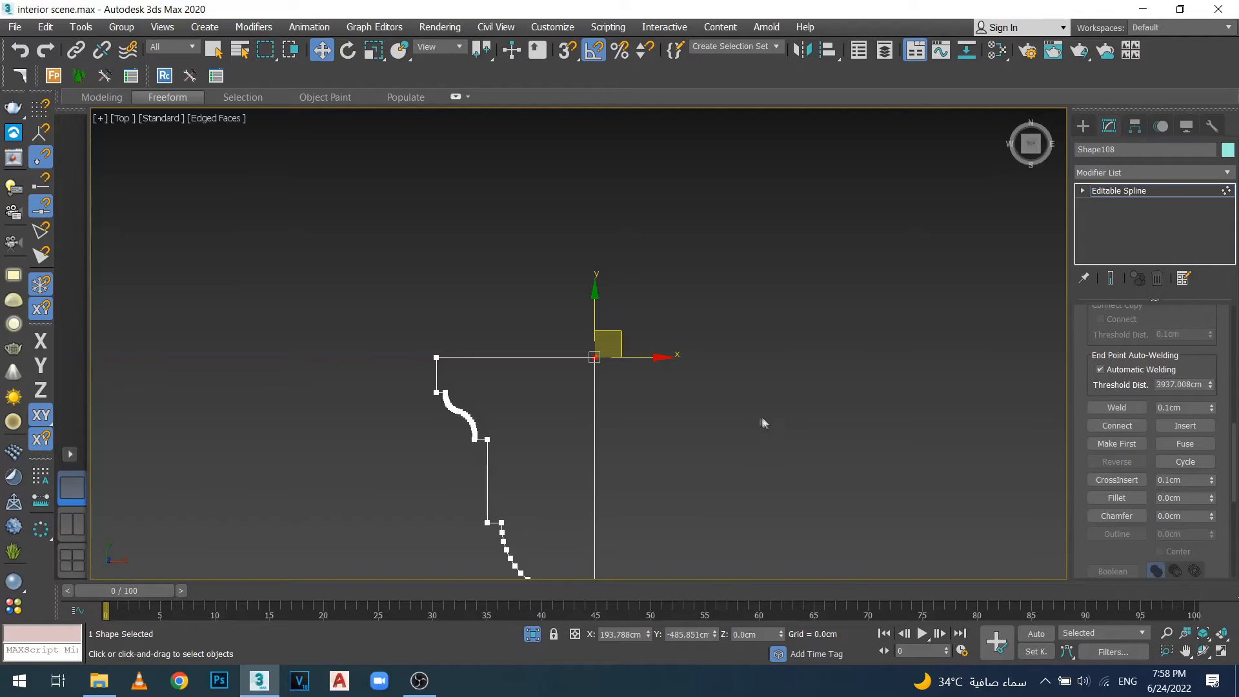
{"action": "left_click", "coordinate": [737, 414]}
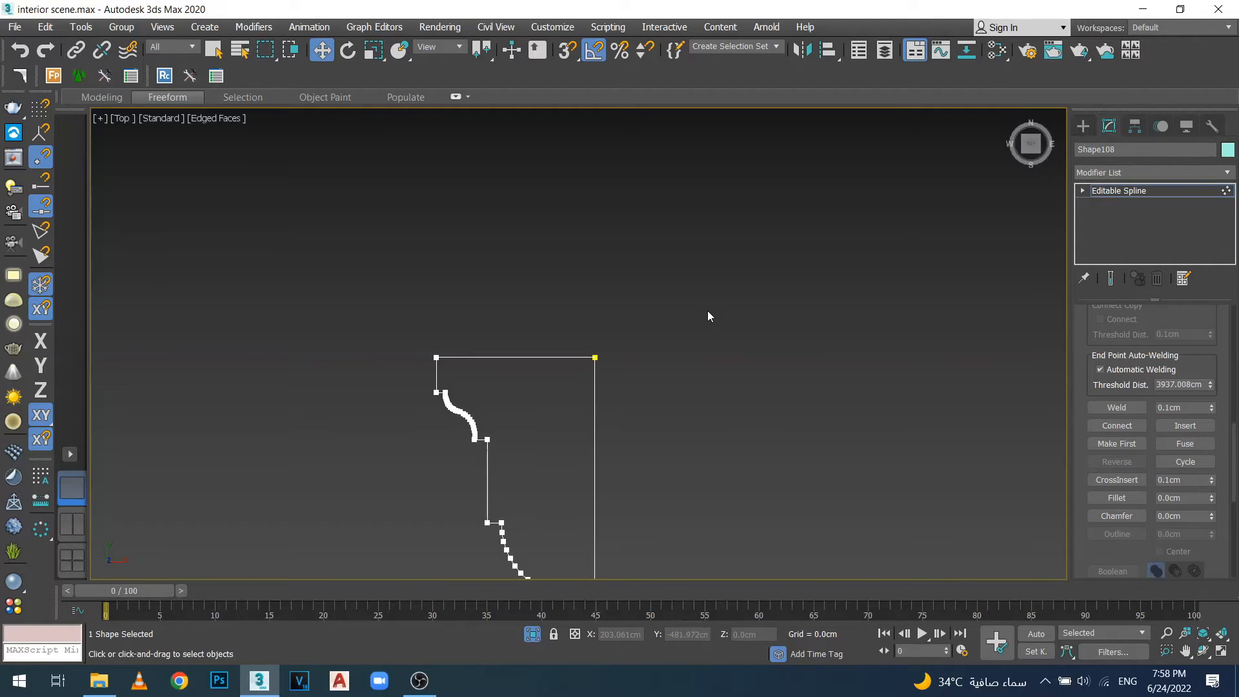
{"action": "left_click", "coordinate": [1086, 133]}
{"action": "scroll", "coordinate": [755, 285], "scroll_direction": "down", "scroll_amount": 2}
{"action": "middle_click_drag", "start_coordinate": [706, 332], "coordinate": [675, 258]}
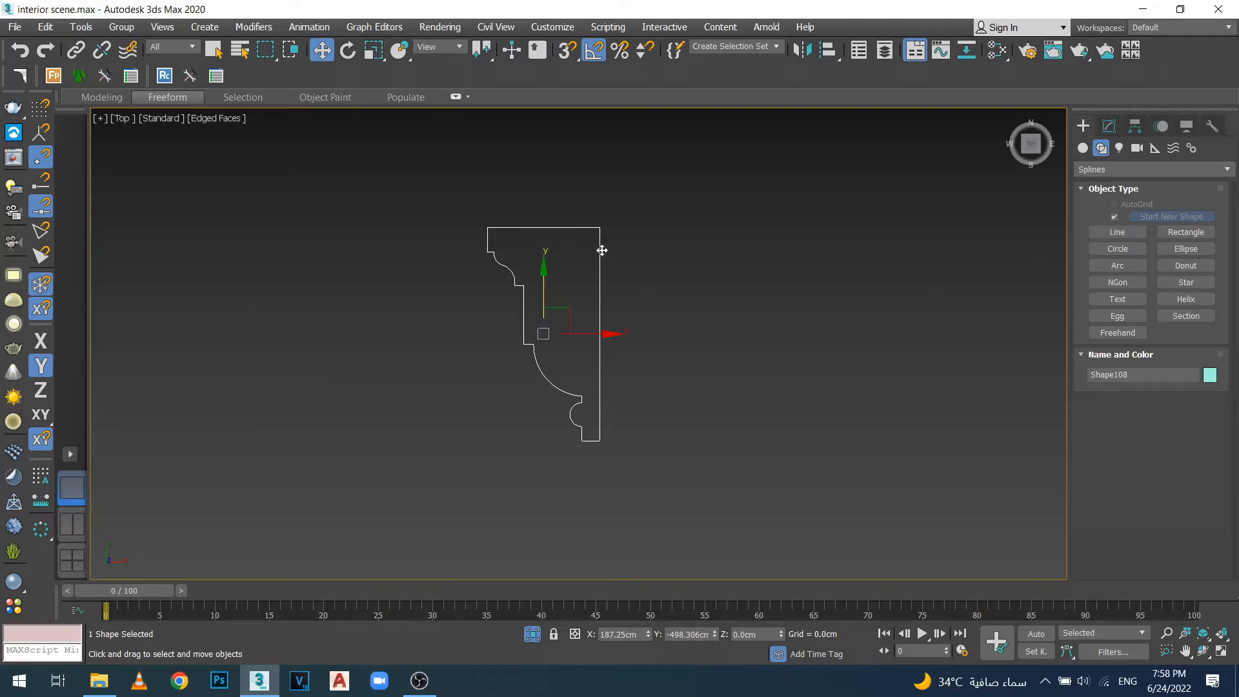
Measure the moulding profile's overall width and height with the Measure utility.
{"action": "left_click", "coordinate": [1212, 126]}
{"action": "left_click", "coordinate": [1154, 283]}
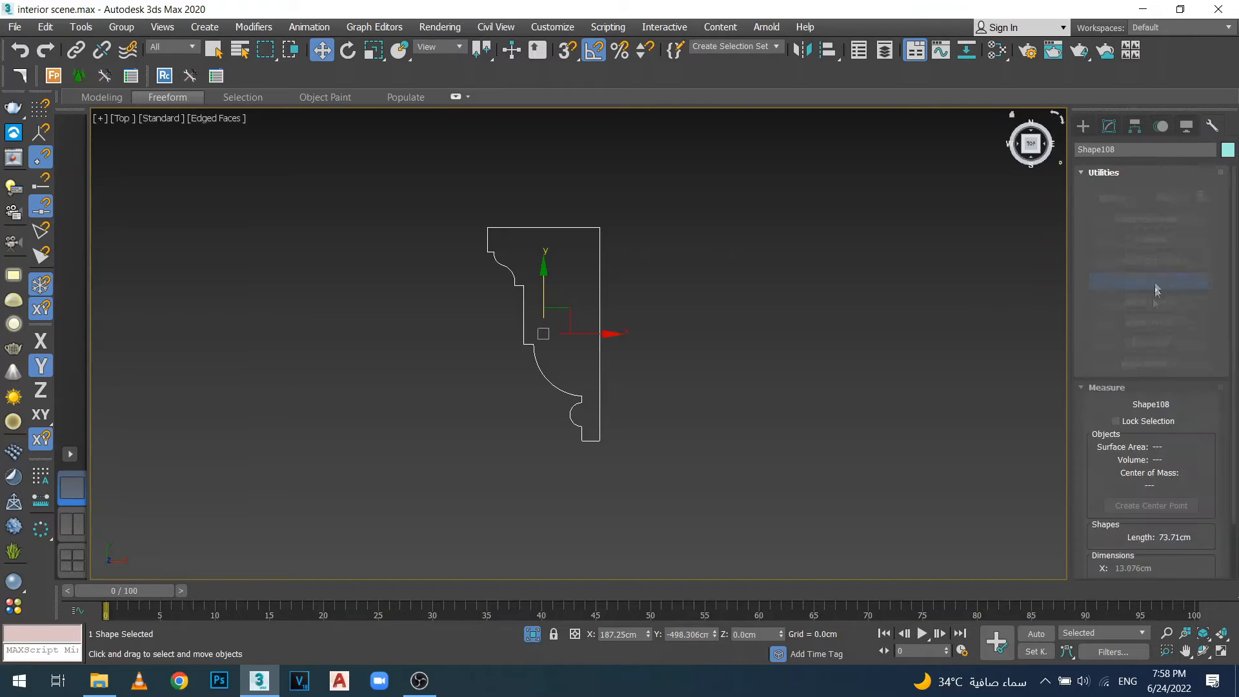
{"action": "scroll", "coordinate": [1148, 553], "scroll_direction": "down", "scroll_amount": 2}
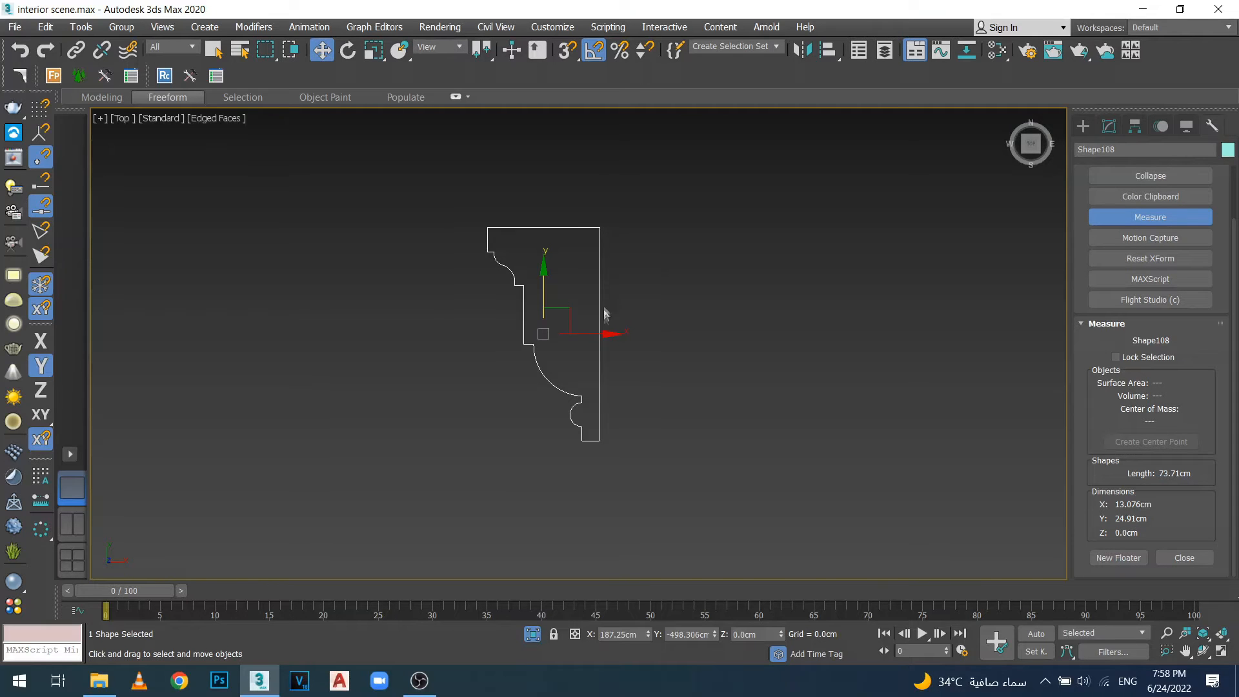
{"action": "left_click", "coordinate": [1116, 222]}
{"action": "left_click", "coordinate": [1083, 126]}
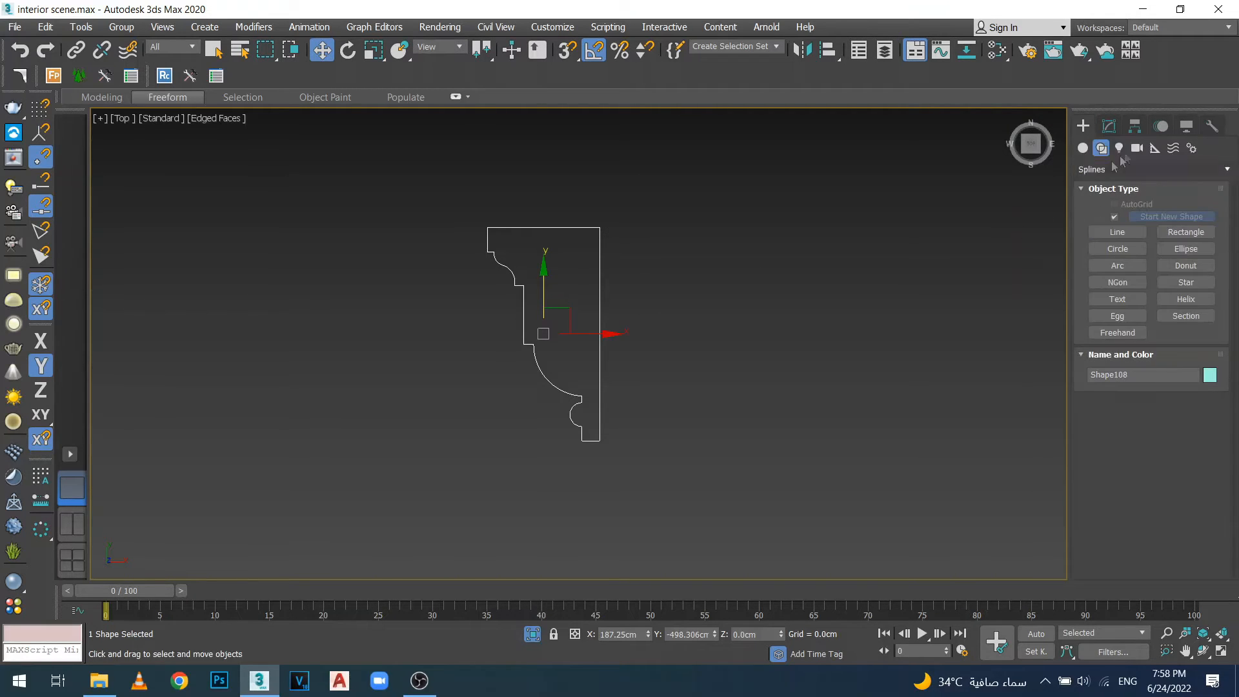
{"action": "left_click", "coordinate": [1108, 126]}
{"action": "left_click", "coordinate": [1118, 171]}
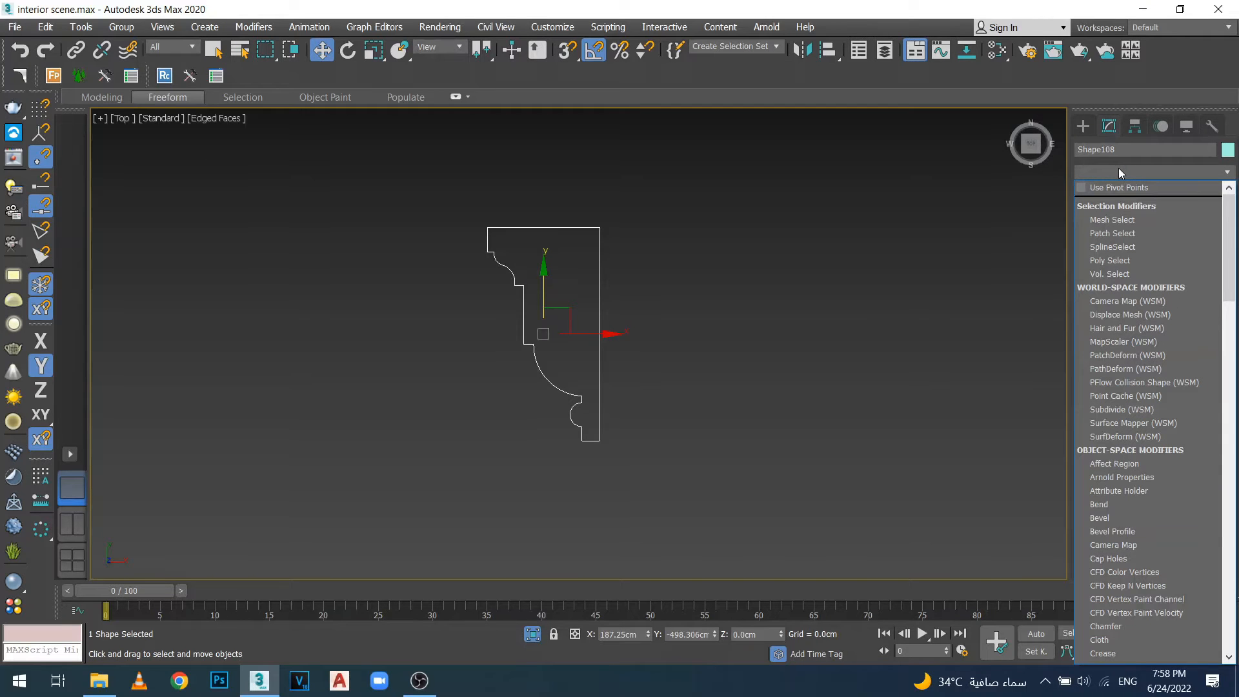
{"action": "left_click", "coordinate": [795, 315]}
Select the rectangle path along the dropped ceiling's edge in an orbited view and add a Bend modifier to it.
{"action": "middle_click_drag", "start_coordinate": [795, 316], "coordinate": [656, 278], "text": "alt"}
{"action": "scroll", "coordinate": [656, 278], "scroll_direction": "down", "scroll_amount": 4}
{"action": "middle_click_drag", "start_coordinate": [515, 337], "coordinate": [656, 386]}
{"action": "mouse_move", "coordinate": [493, 357]}
{"action": "middle_mouse_down", "text": "alt"}
{"action": "mouse_move", "coordinate": [506, 326]}
{"action": "mouse_move", "coordinate": [522, 328]}
{"action": "mouse_move", "coordinate": [512, 357]}
{"action": "middle_mouse_up", "text": "alt"}
{"action": "scroll", "coordinate": [645, 368], "scroll_direction": "down", "scroll_amount": 9}
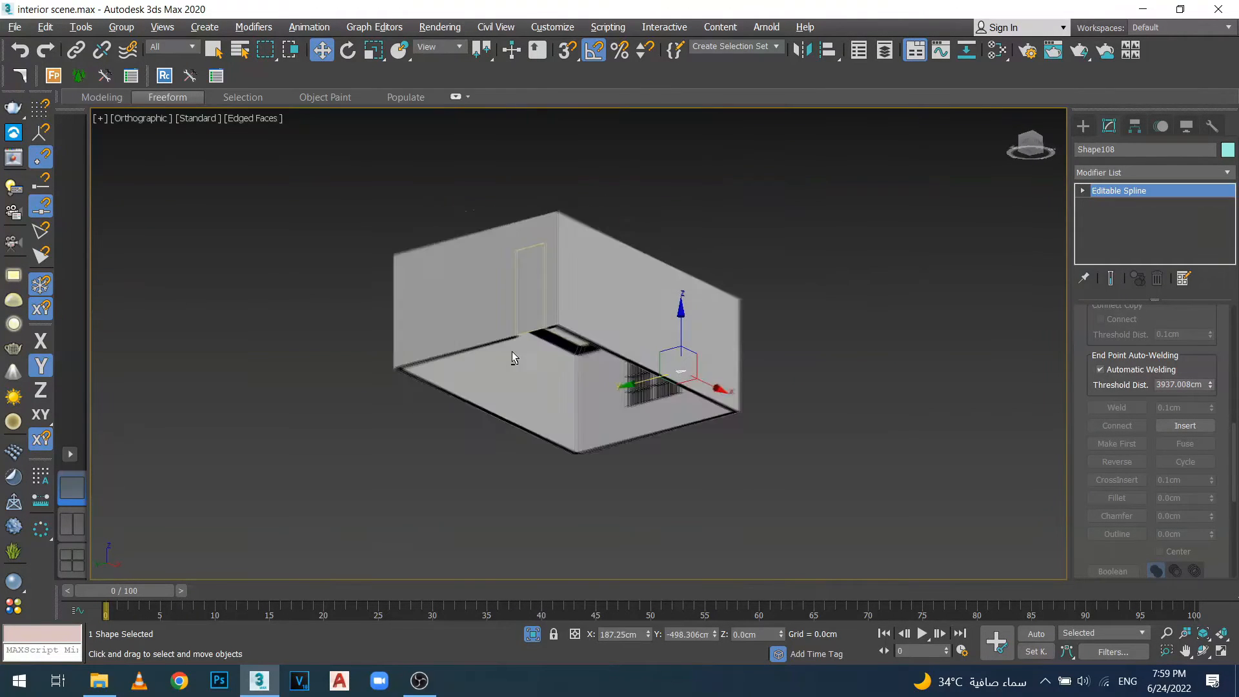
{"action": "scroll", "coordinate": [513, 358], "scroll_direction": "up", "scroll_amount": 8}
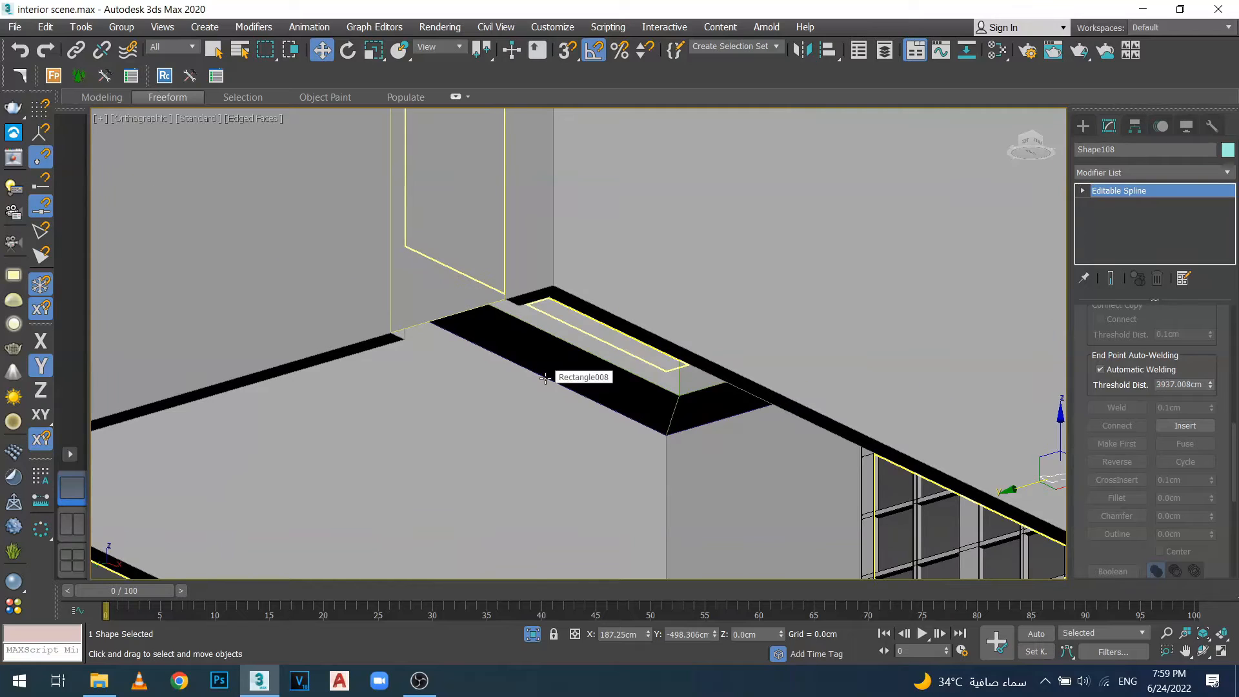
{"action": "key", "text": "q"}
{"action": "left_click", "coordinate": [545, 378]}
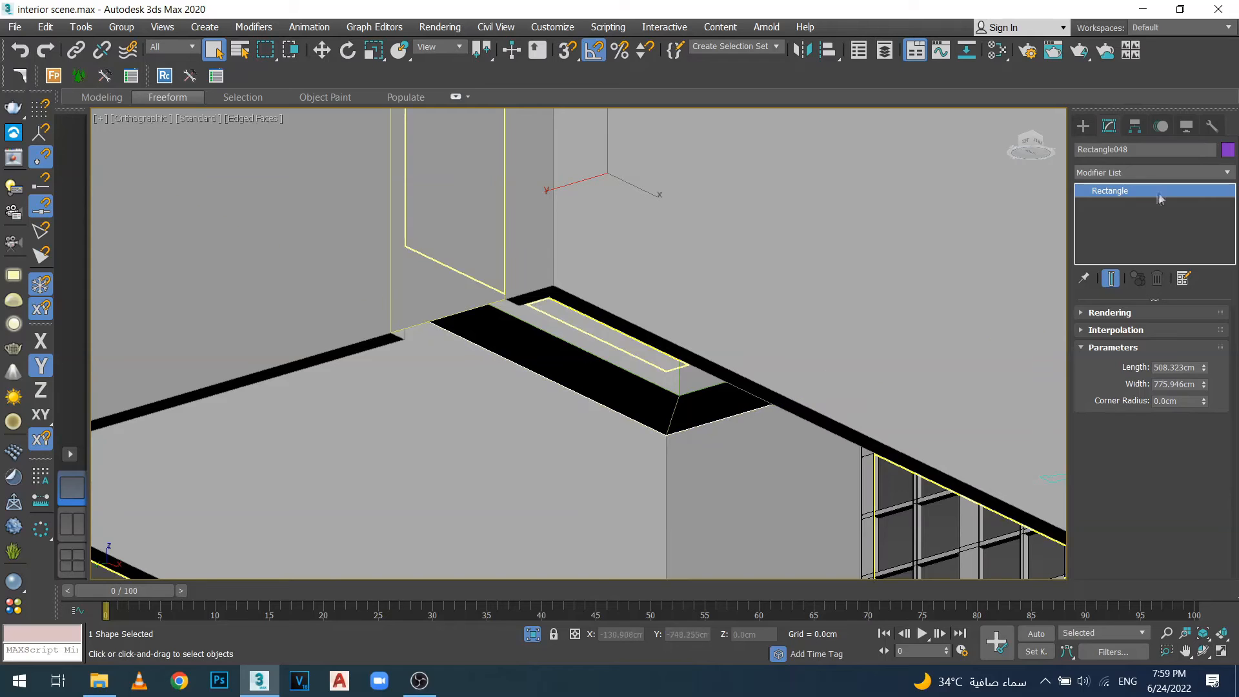
{"action": "left_click", "coordinate": [1145, 173]}
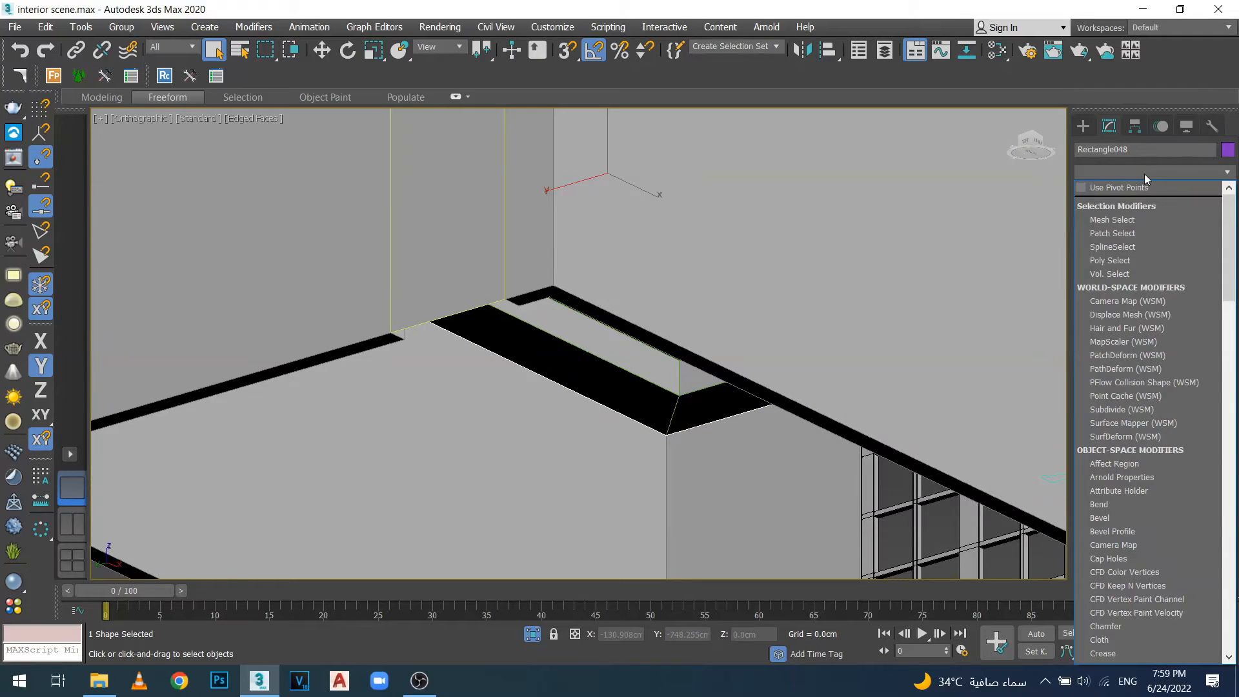
{"action": "key", "text": "b"}
{"action": "key", "text": "Return"}
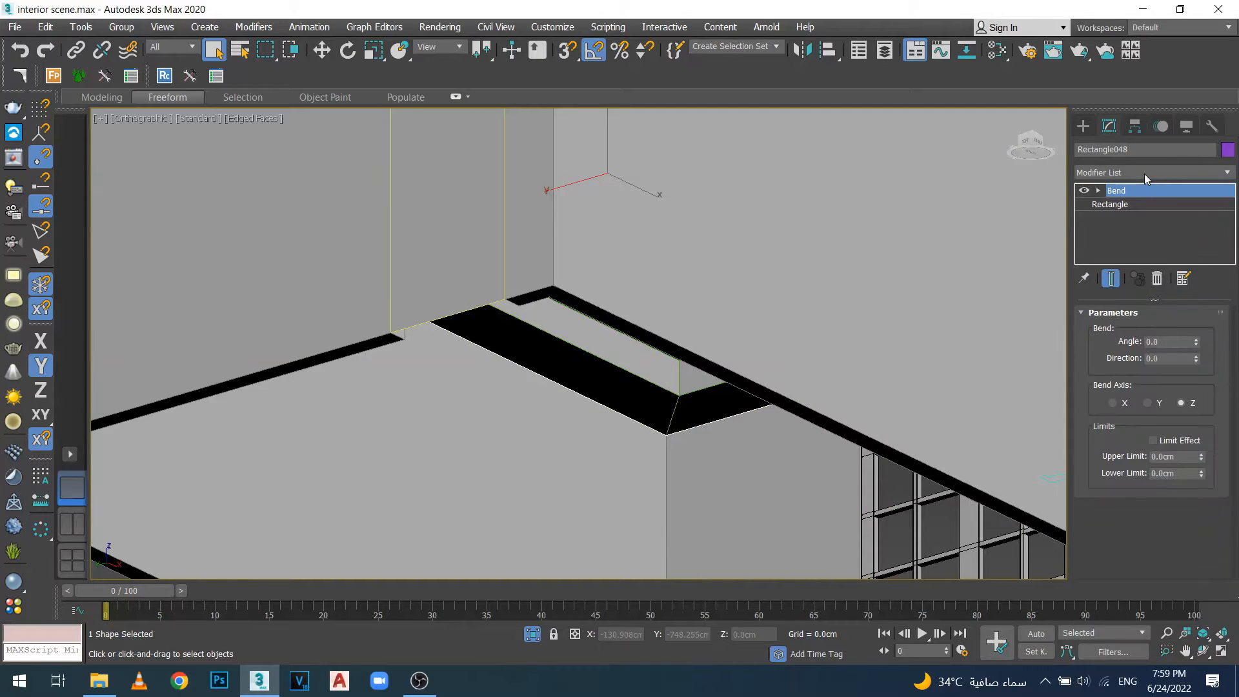
Replace the rectangle path's Bend modifier with a Bevel Profile set to Classic and pick the moulding spline as its profile.
{"action": "left_click", "coordinate": [1156, 278]}
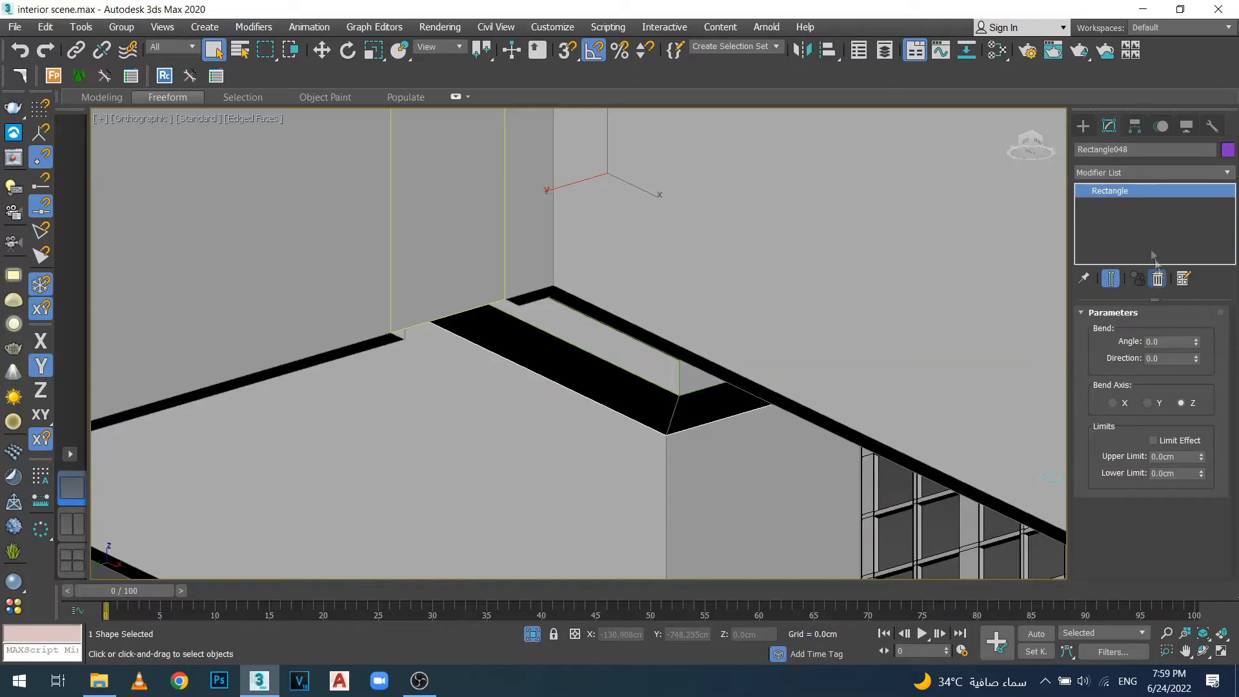
{"action": "left_click", "coordinate": [1133, 172]}
{"action": "key", "text": "b"}
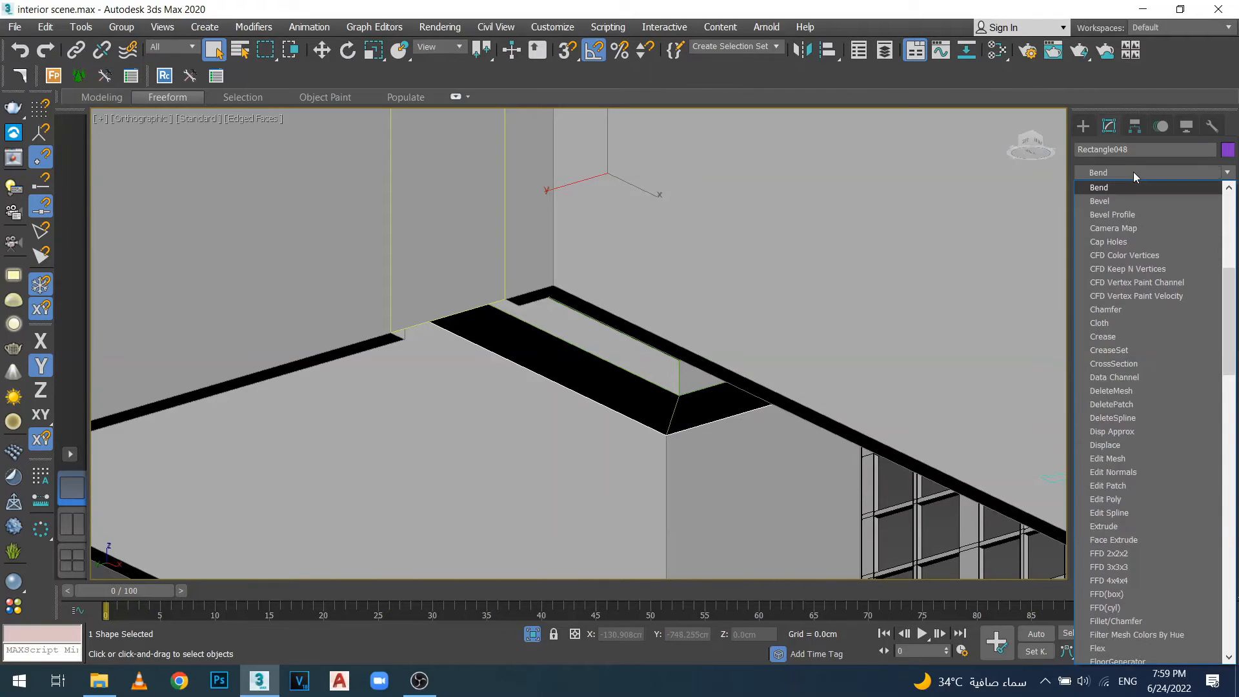
{"action": "left_click", "coordinate": [1114, 216]}
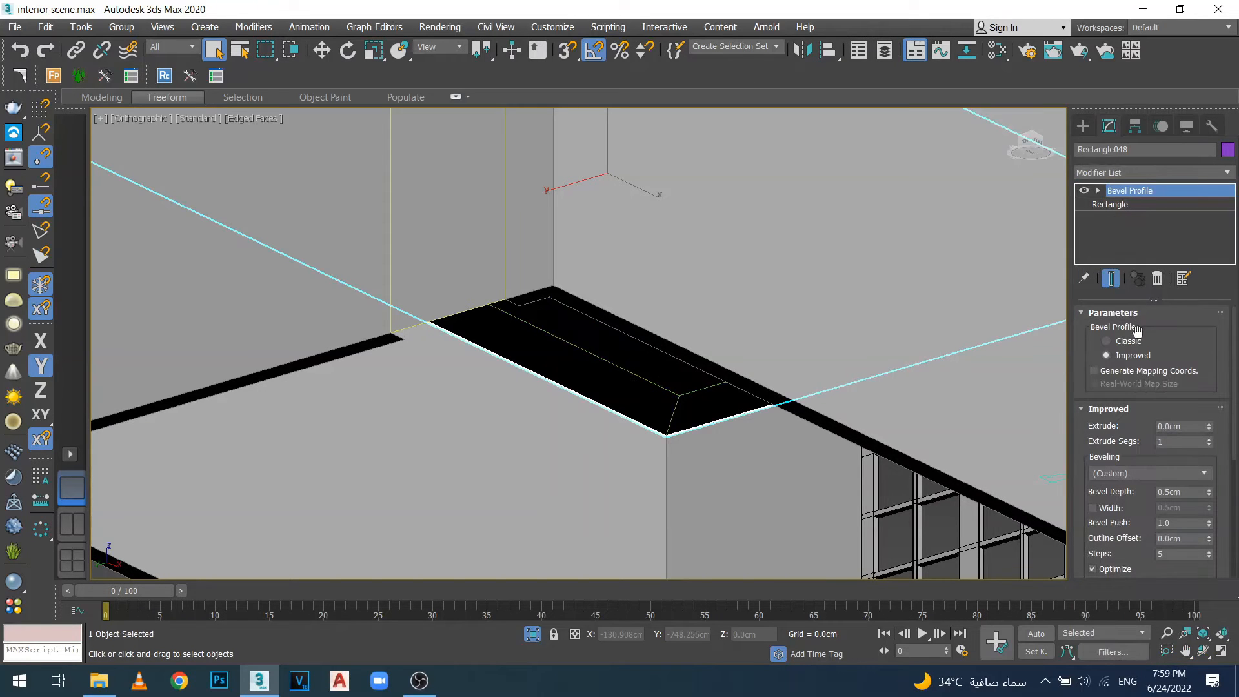
{"action": "left_click", "coordinate": [1127, 345]}
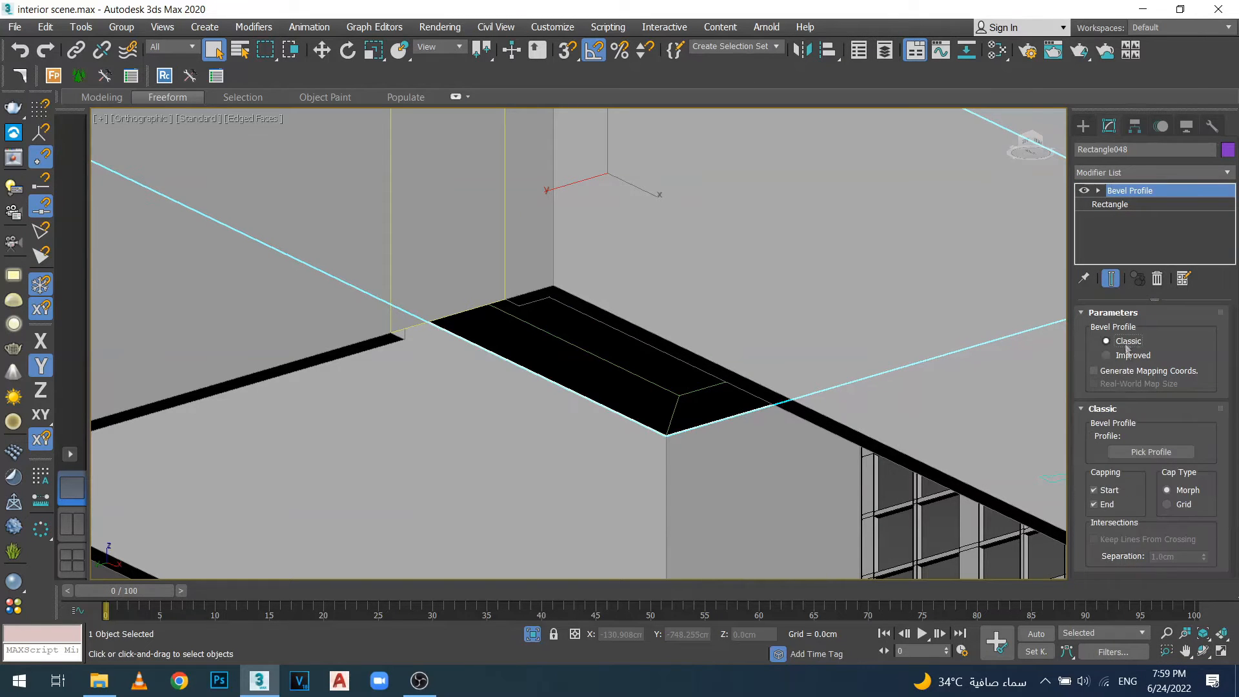
{"action": "left_click", "coordinate": [1116, 451]}
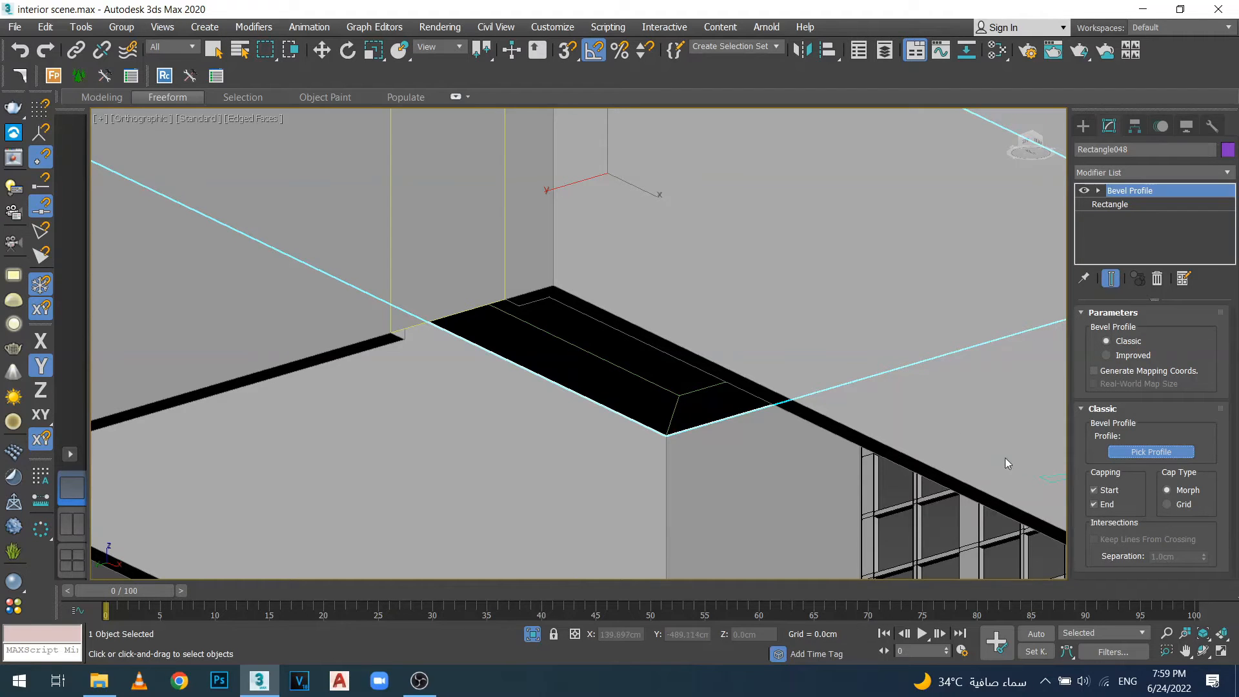
{"action": "middle_click_drag", "start_coordinate": [1009, 470], "coordinate": [931, 450]}
{"action": "left_click", "coordinate": [966, 447]}
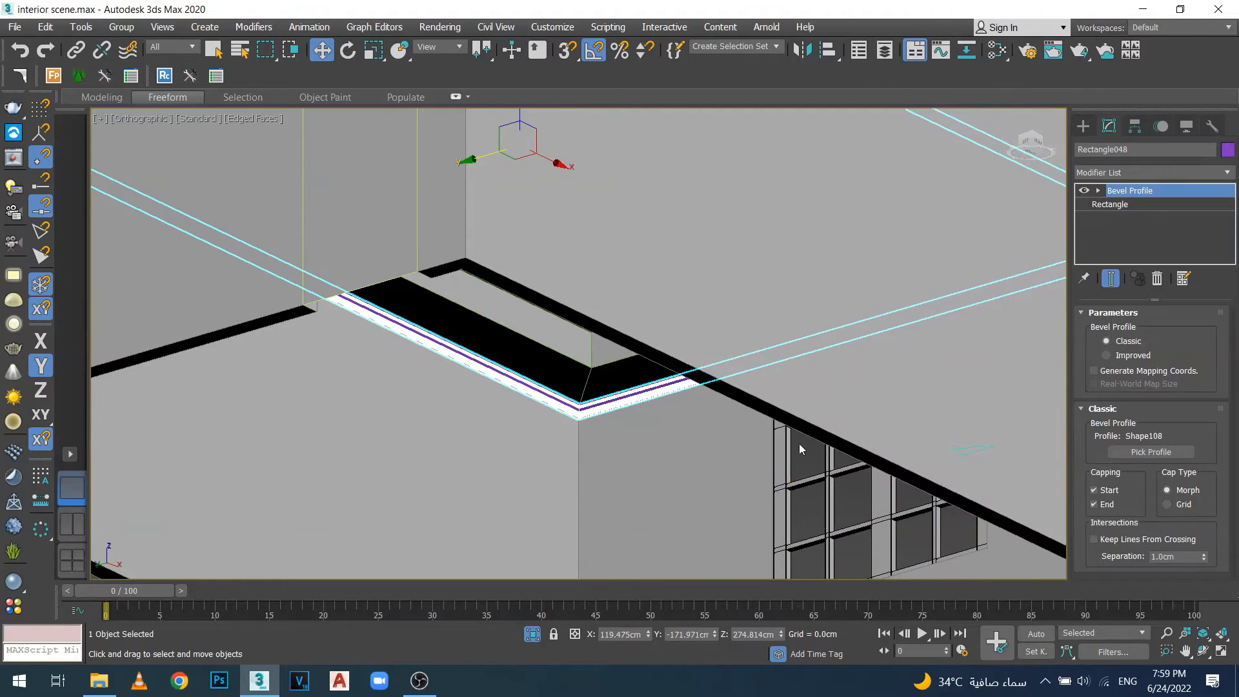
Examine the generated cornice up close at the dropped ceiling's corner with edged faces turned off.
{"action": "scroll", "coordinate": [607, 426], "scroll_direction": "up", "scroll_amount": 4}
{"action": "scroll", "coordinate": [600, 427], "scroll_direction": "down", "scroll_amount": 2}
{"action": "scroll", "coordinate": [581, 426], "scroll_direction": "up", "scroll_amount": 6}
{"action": "scroll", "coordinate": [581, 407], "scroll_direction": "down", "scroll_amount": 5}
{"action": "scroll", "coordinate": [558, 387], "scroll_direction": "up", "scroll_amount": 4}
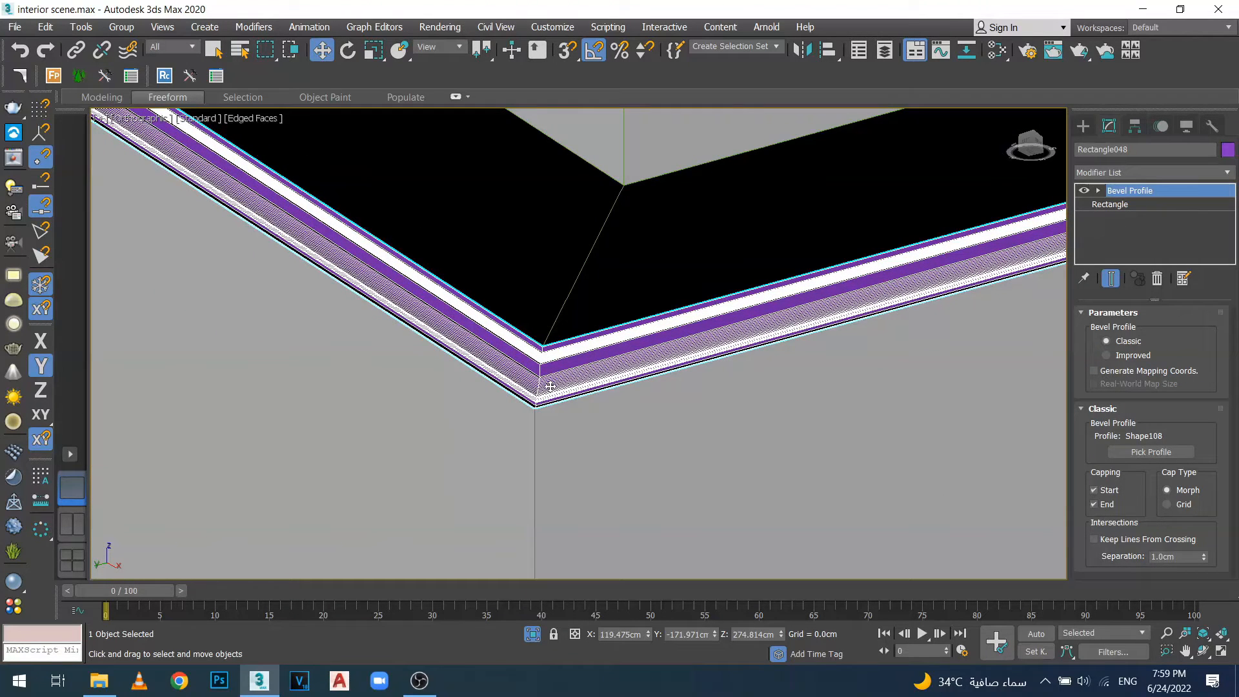
{"action": "scroll", "coordinate": [561, 434], "scroll_direction": "down", "scroll_amount": 4}
{"action": "scroll", "coordinate": [550, 434], "scroll_direction": "up", "scroll_amount": 1}
{"action": "scroll", "coordinate": [549, 437], "scroll_direction": "up", "scroll_amount": 1}
{"action": "key", "text": "F4"}
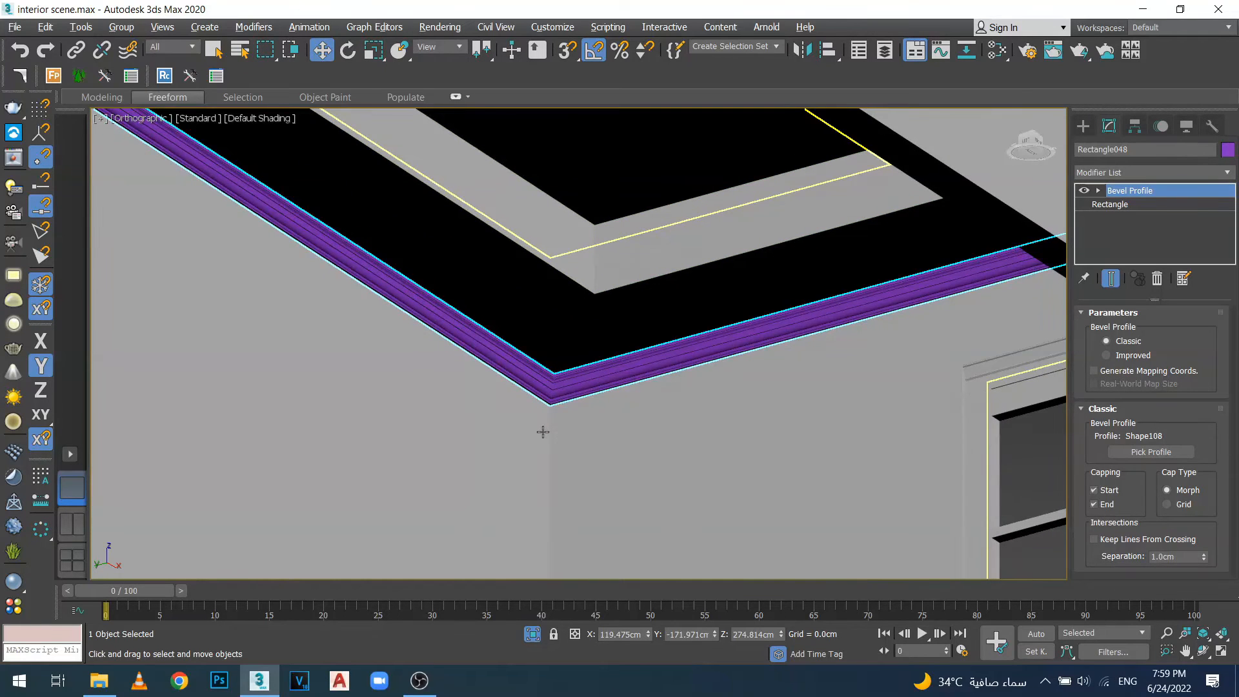
{"action": "scroll", "coordinate": [545, 437], "scroll_direction": "up", "scroll_amount": 3}
{"action": "scroll", "coordinate": [538, 436], "scroll_direction": "down", "scroll_amount": 2}
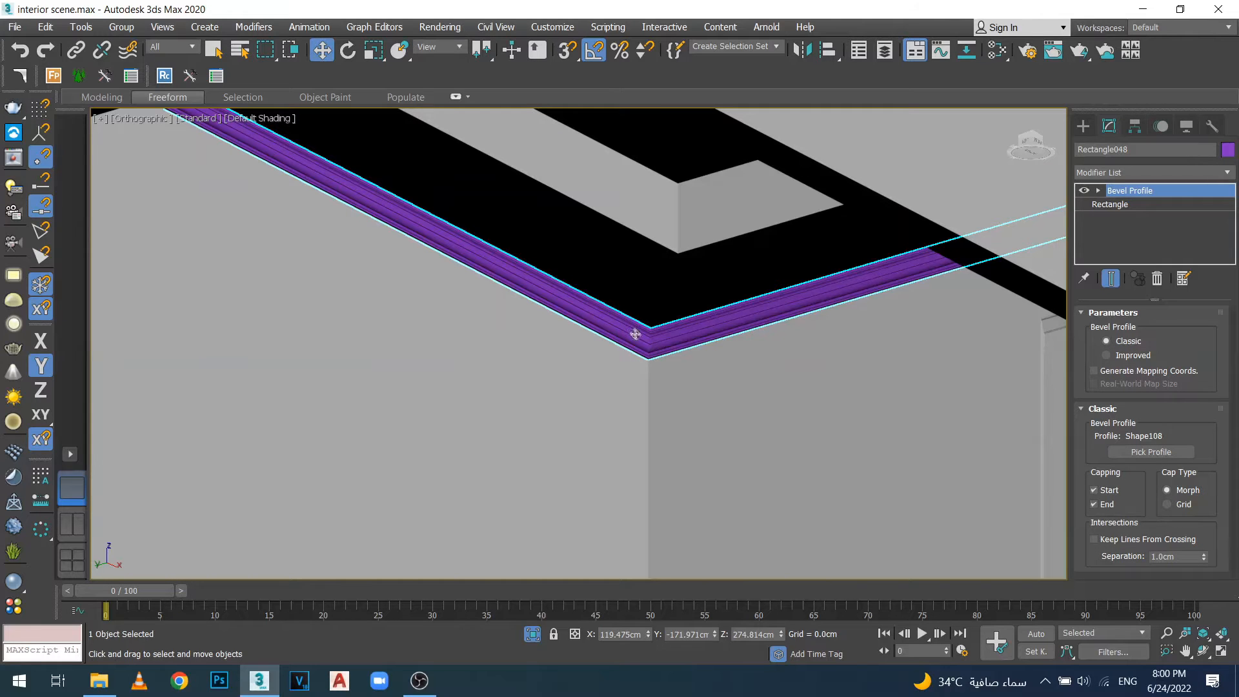
Measure the generated cornice's overall dimensions, including its height along Z.
{"action": "left_click", "coordinate": [1150, 281]}
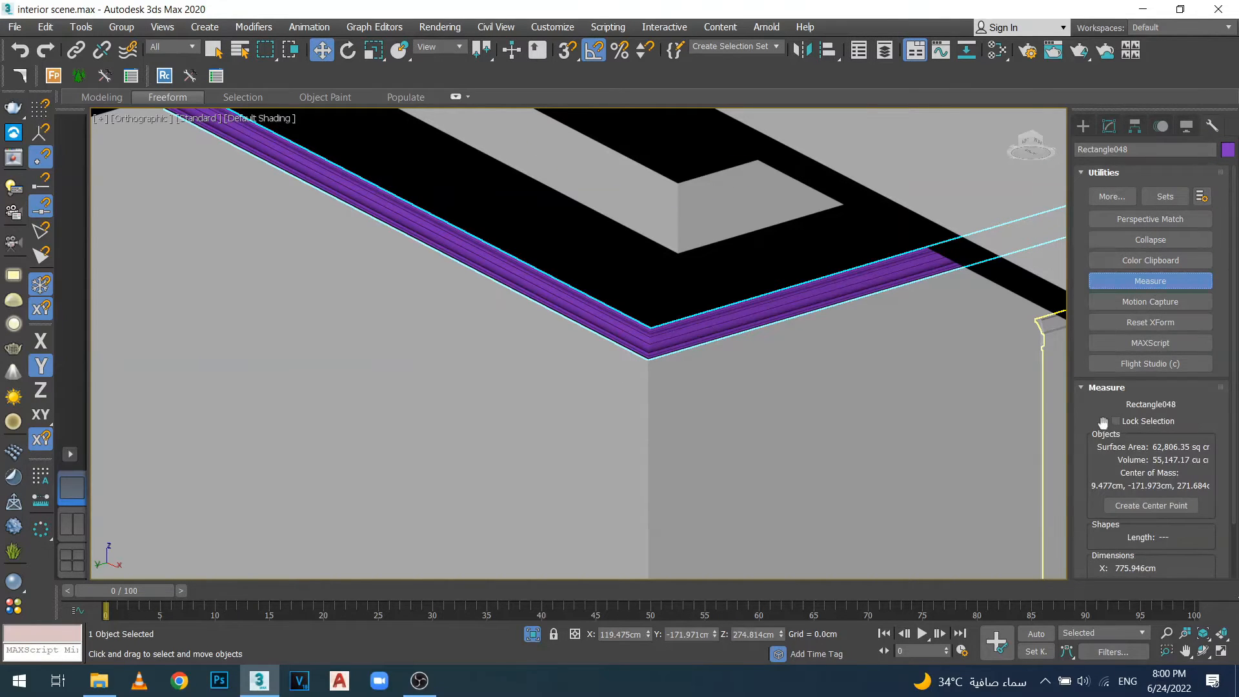
{"action": "scroll", "coordinate": [1104, 423], "scroll_direction": "down", "scroll_amount": 2}
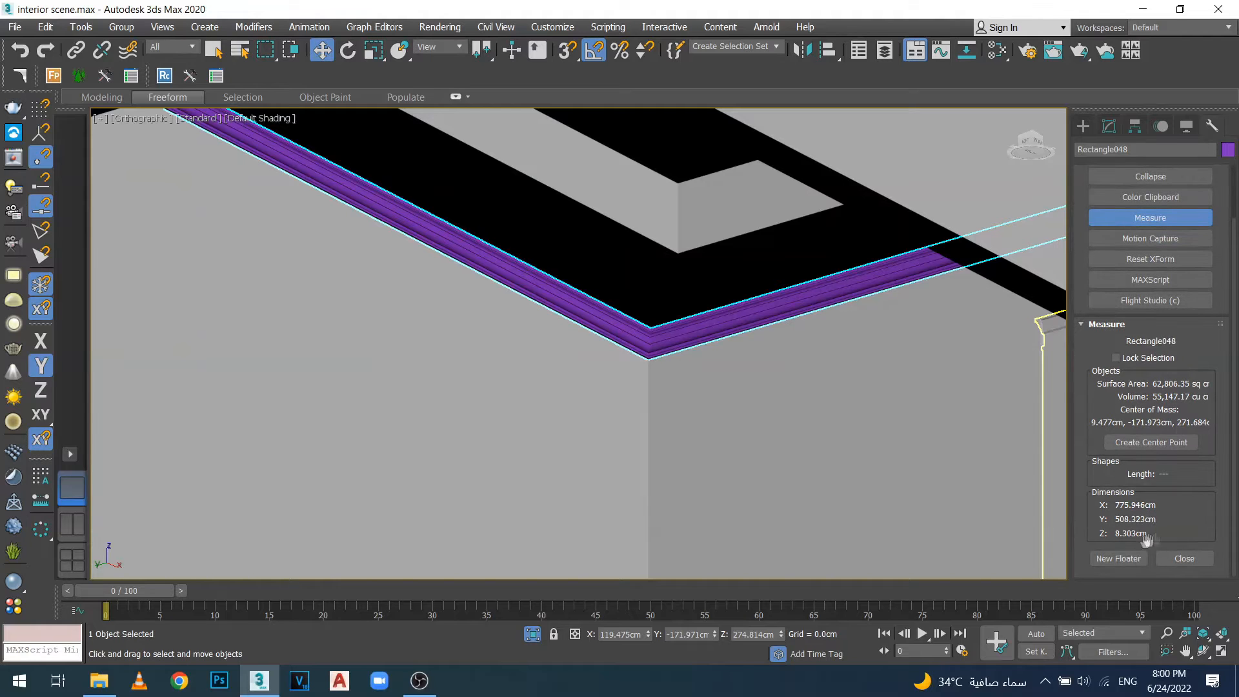
{"action": "scroll", "coordinate": [555, 383], "scroll_direction": "down", "scroll_amount": 7}
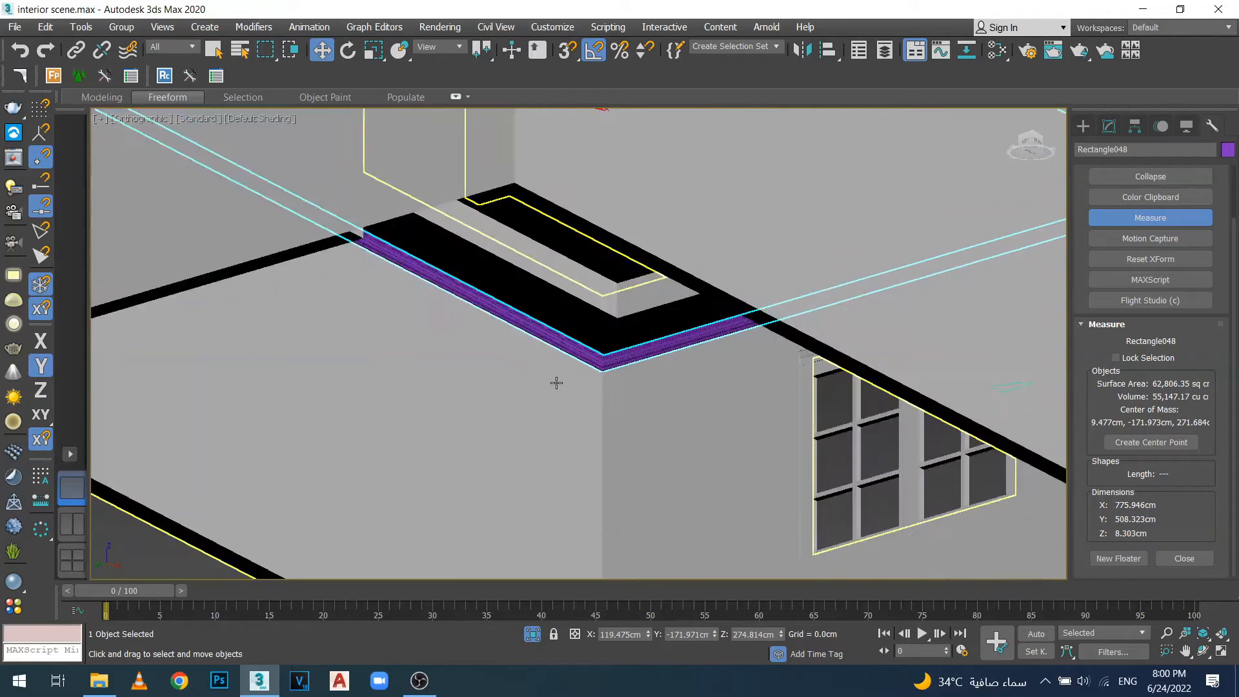
Compare the moulding profile's shape in top view with the cornice at the ceiling corner in an orbited view.
{"action": "middle_click_drag", "start_coordinate": [691, 427], "coordinate": [611, 166], "text": "alt"}
{"action": "key", "text": "t"}
{"action": "key", "text": "z"}
{"action": "scroll", "coordinate": [693, 494], "scroll_direction": "up", "scroll_amount": 4}
{"action": "scroll", "coordinate": [607, 258], "scroll_direction": "down", "scroll_amount": 3}
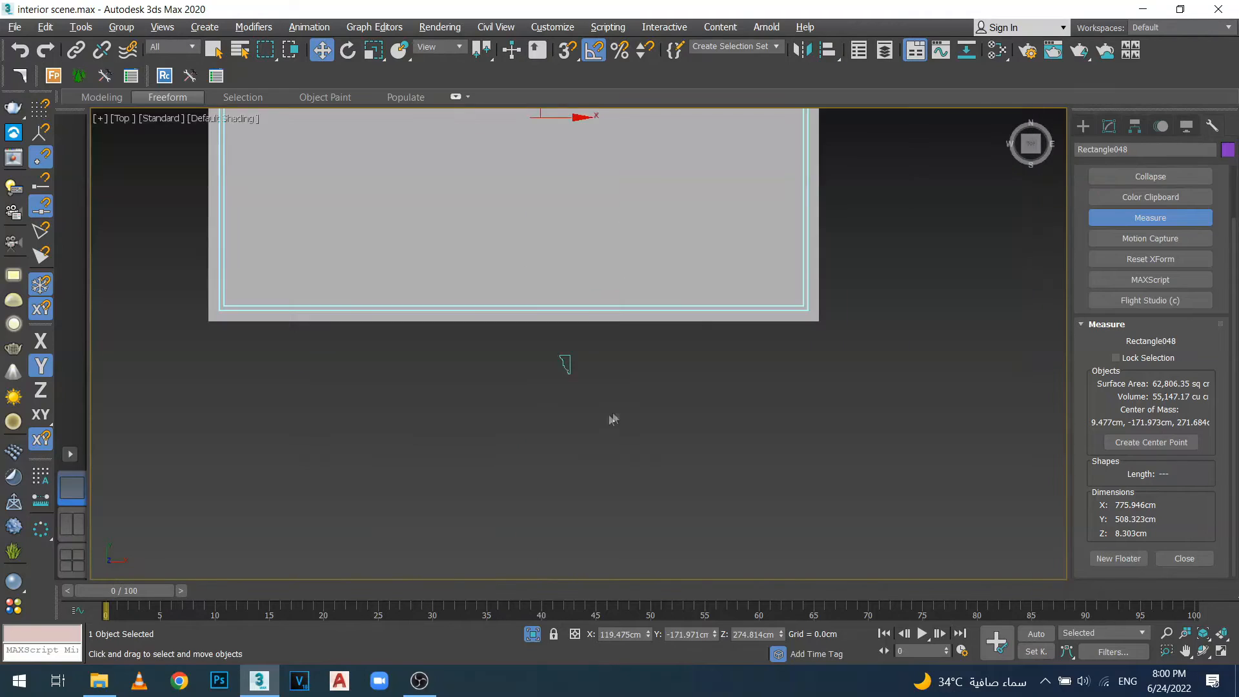
{"action": "scroll", "coordinate": [588, 378], "scroll_direction": "up", "scroll_amount": 7}
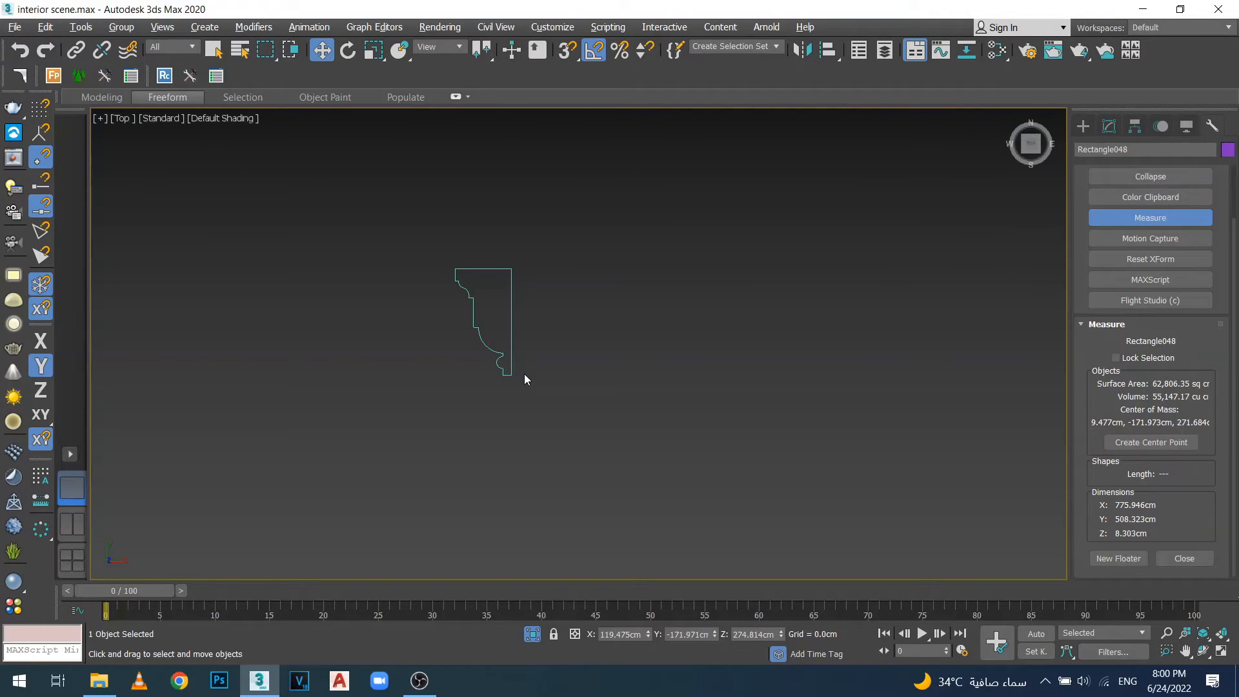
{"action": "middle_click_drag", "start_coordinate": [525, 379], "coordinate": [588, 337], "text": "alt"}
{"action": "scroll", "coordinate": [554, 276], "scroll_direction": "down", "scroll_amount": 6}
{"action": "scroll", "coordinate": [617, 376], "scroll_direction": "up", "scroll_amount": 2}
{"action": "scroll", "coordinate": [600, 372], "scroll_direction": "up", "scroll_amount": 12}
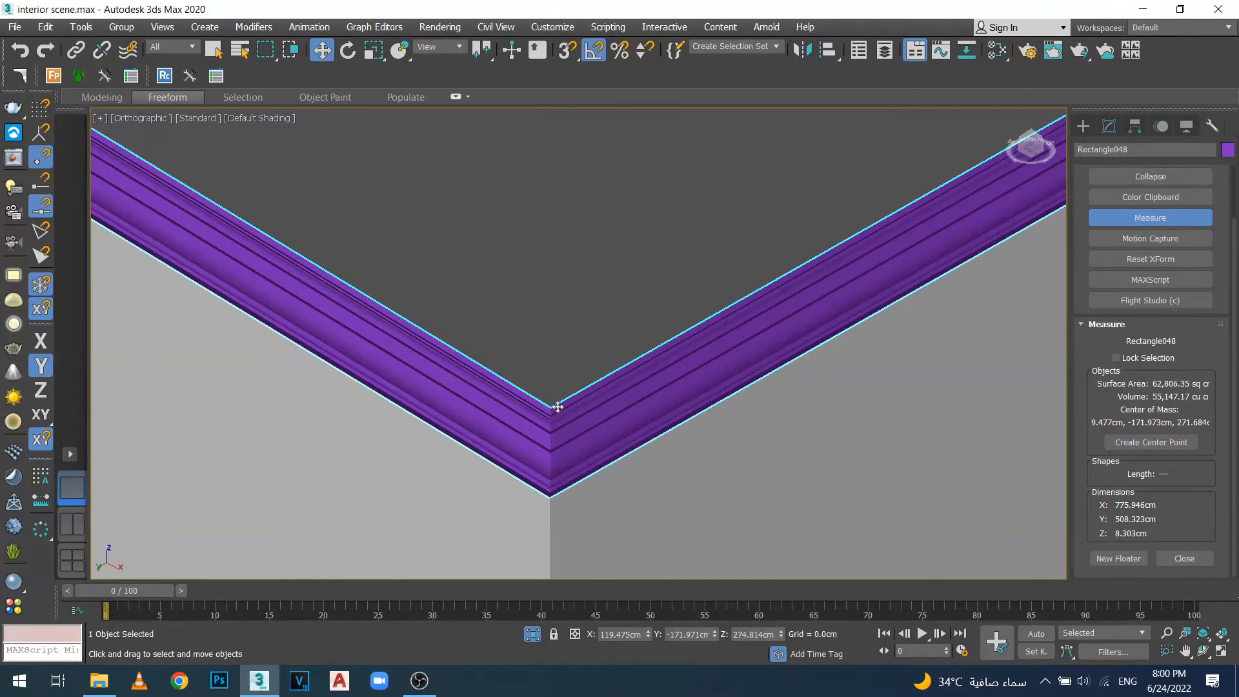
{"action": "scroll", "coordinate": [556, 481], "scroll_direction": "down", "scroll_amount": 4}
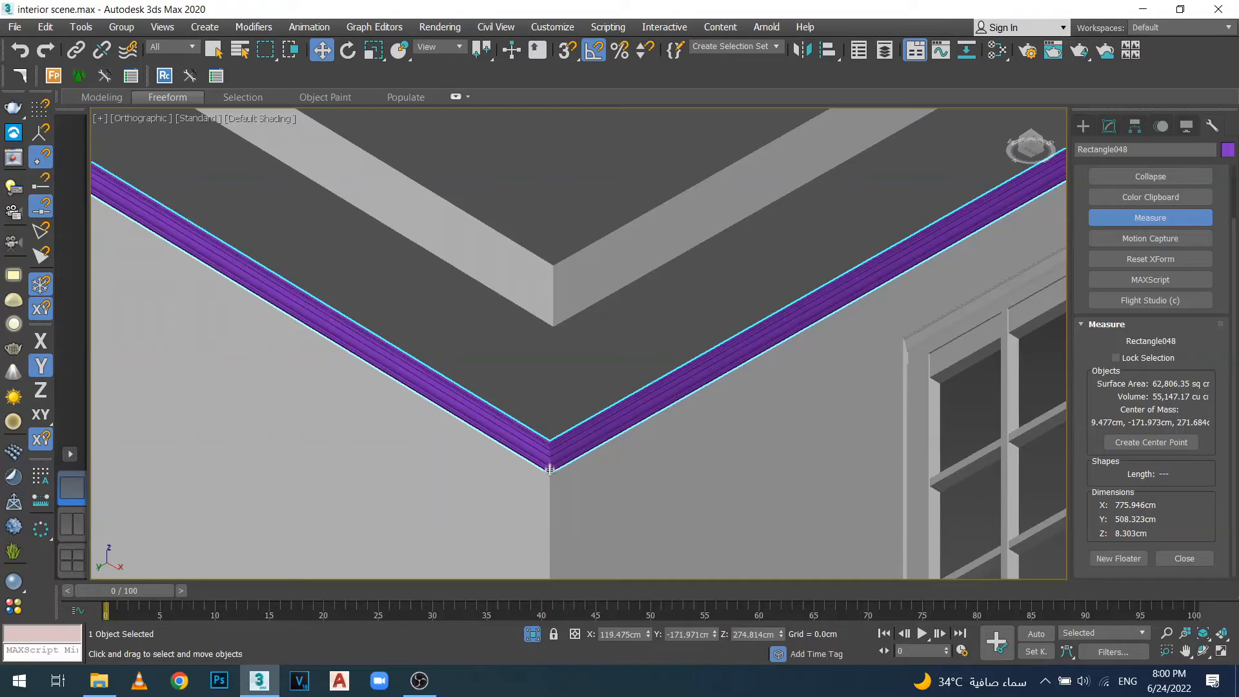
{"action": "scroll", "coordinate": [549, 469], "scroll_direction": "down", "scroll_amount": 6}
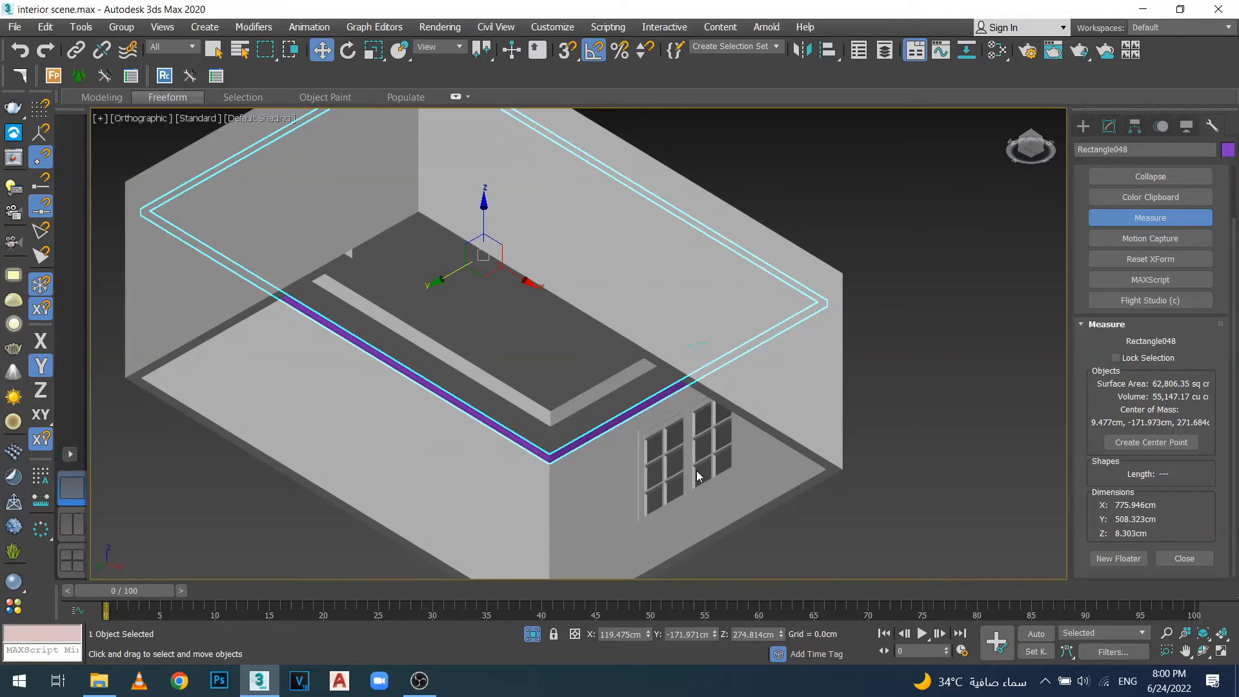
Delete the Bevel Profile modifier from the rectangle path.
{"action": "left_click", "coordinate": [1116, 219]}
{"action": "left_click", "coordinate": [1085, 132]}
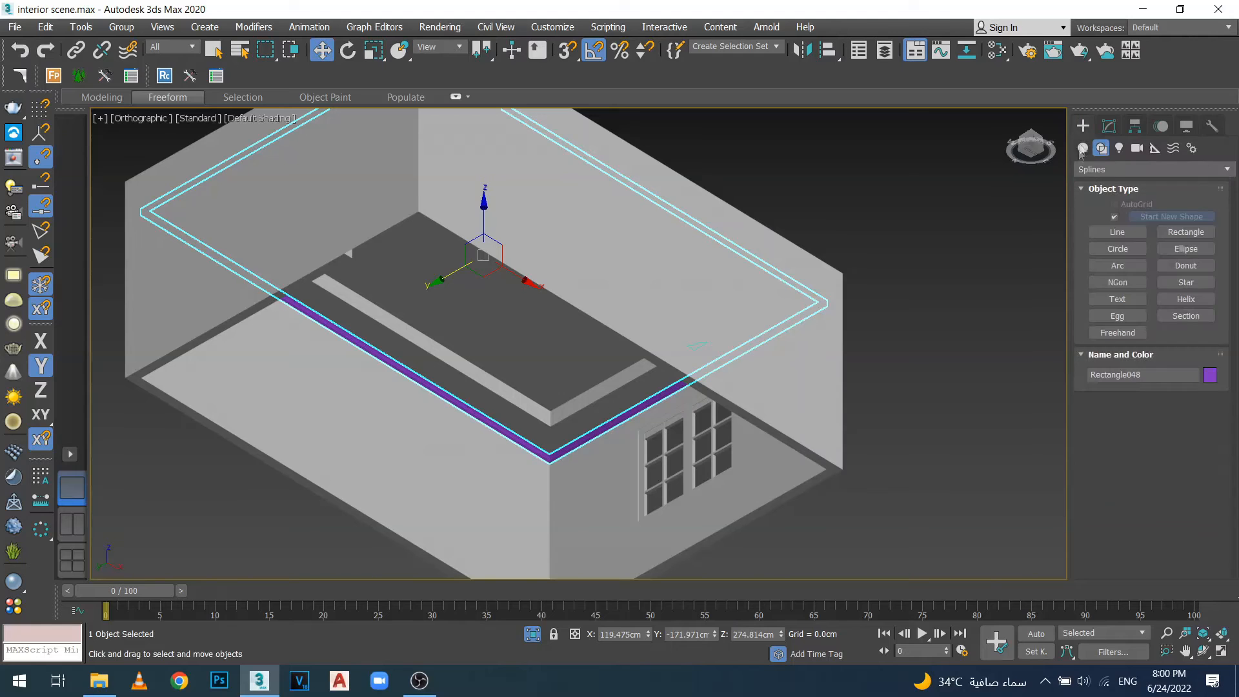
{"action": "left_click", "coordinate": [1110, 126]}
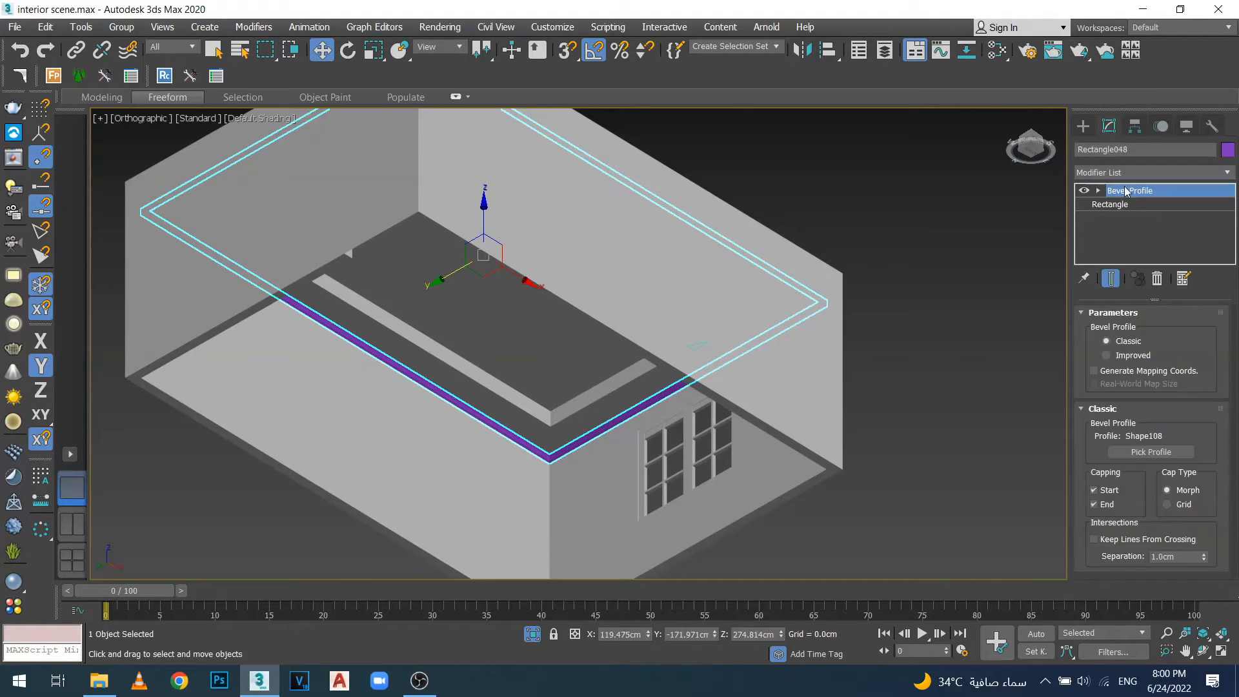
{"action": "left_click", "coordinate": [1157, 278]}
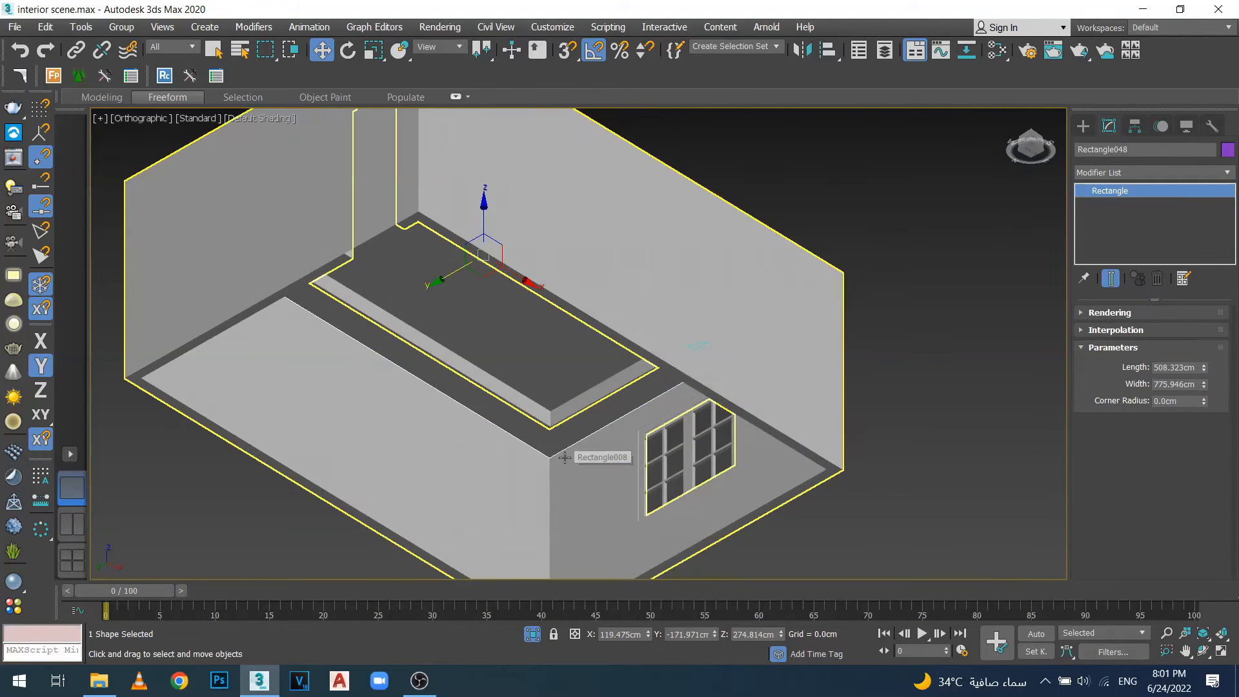
Select the moulding profile spline in top view and reset its transform with the Reset XForm utility.
{"action": "key", "text": "t"}
{"action": "scroll", "coordinate": [568, 455], "scroll_direction": "down", "scroll_amount": 6}
{"action": "scroll", "coordinate": [567, 424], "scroll_direction": "up", "scroll_amount": 5}
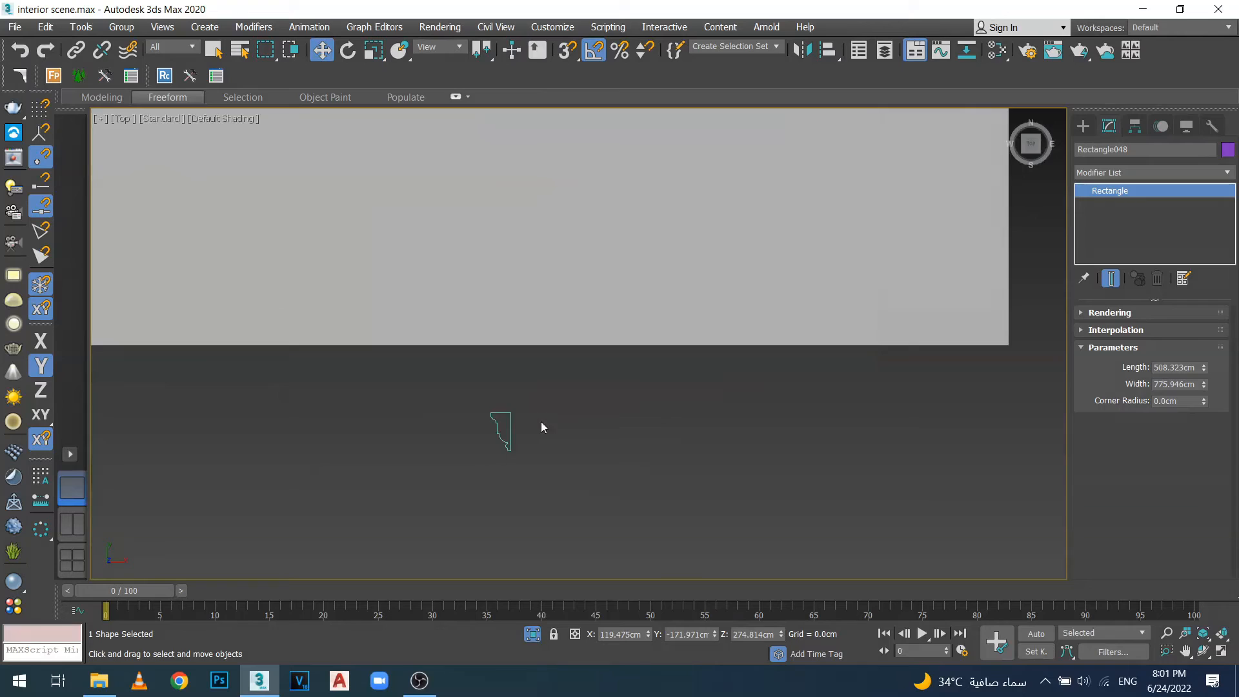
{"action": "left_click", "coordinate": [481, 409]}
{"action": "left_click", "coordinate": [480, 409]}
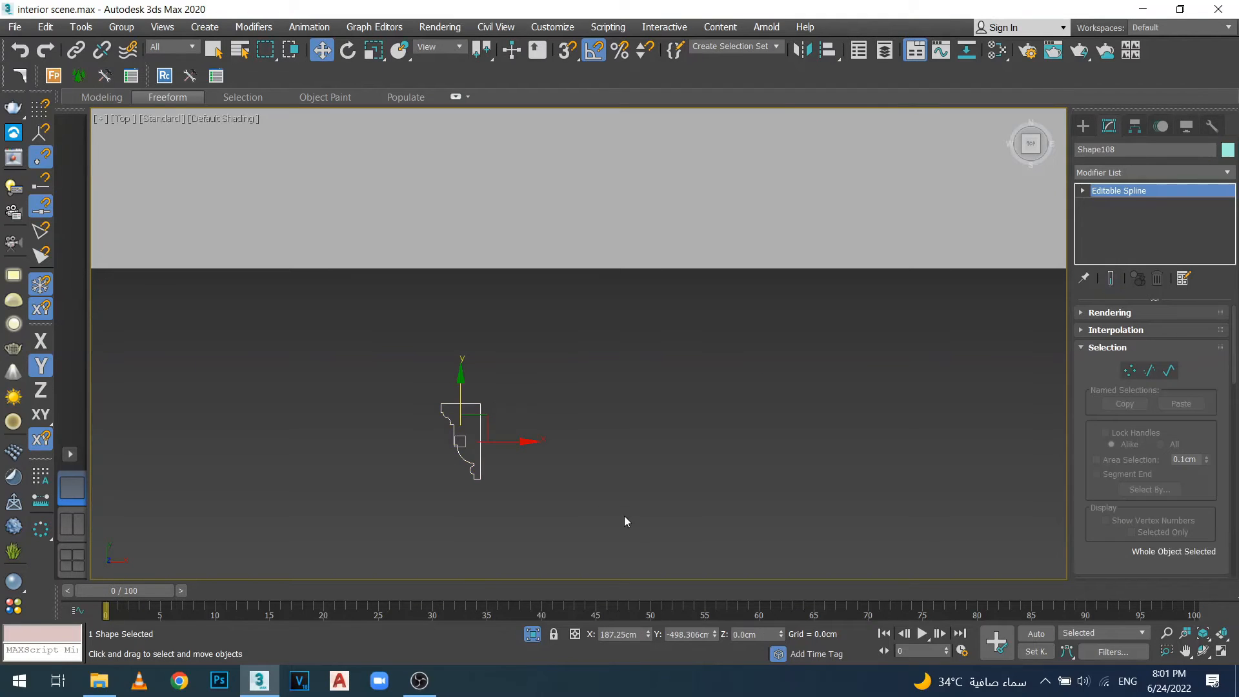
{"action": "left_click", "coordinate": [1214, 128]}
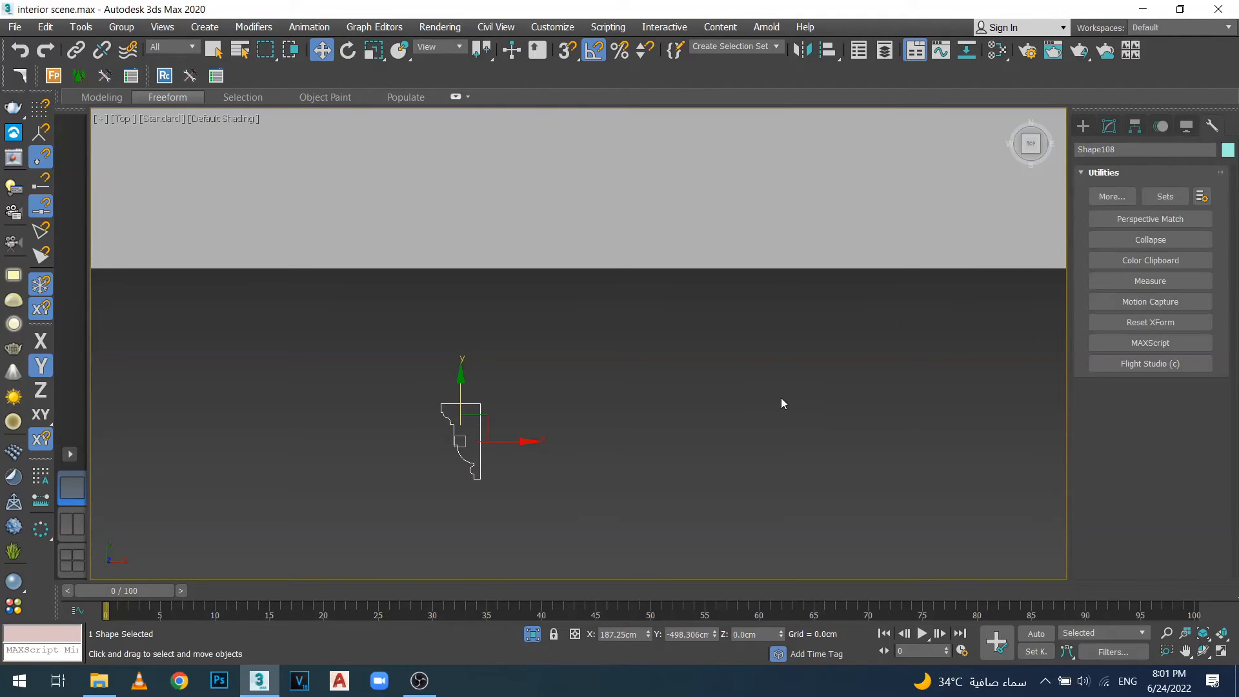
{"action": "left_click", "coordinate": [1166, 324]}
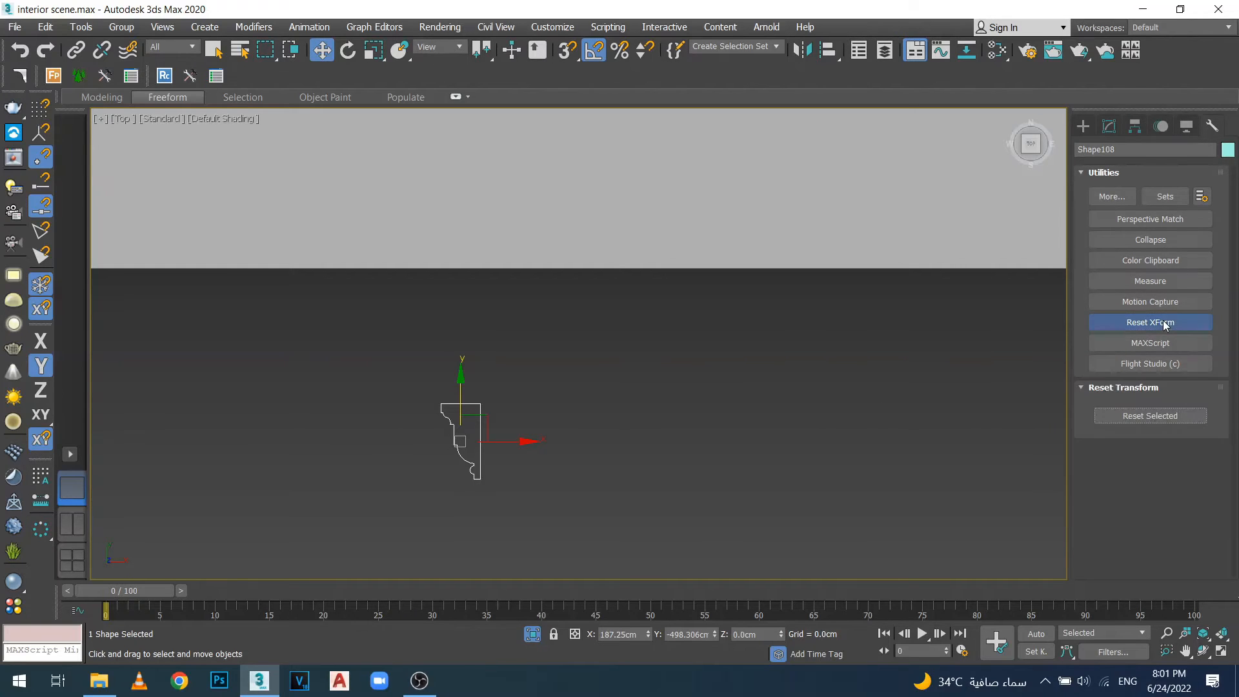
{"action": "left_click", "coordinate": [1137, 416]}
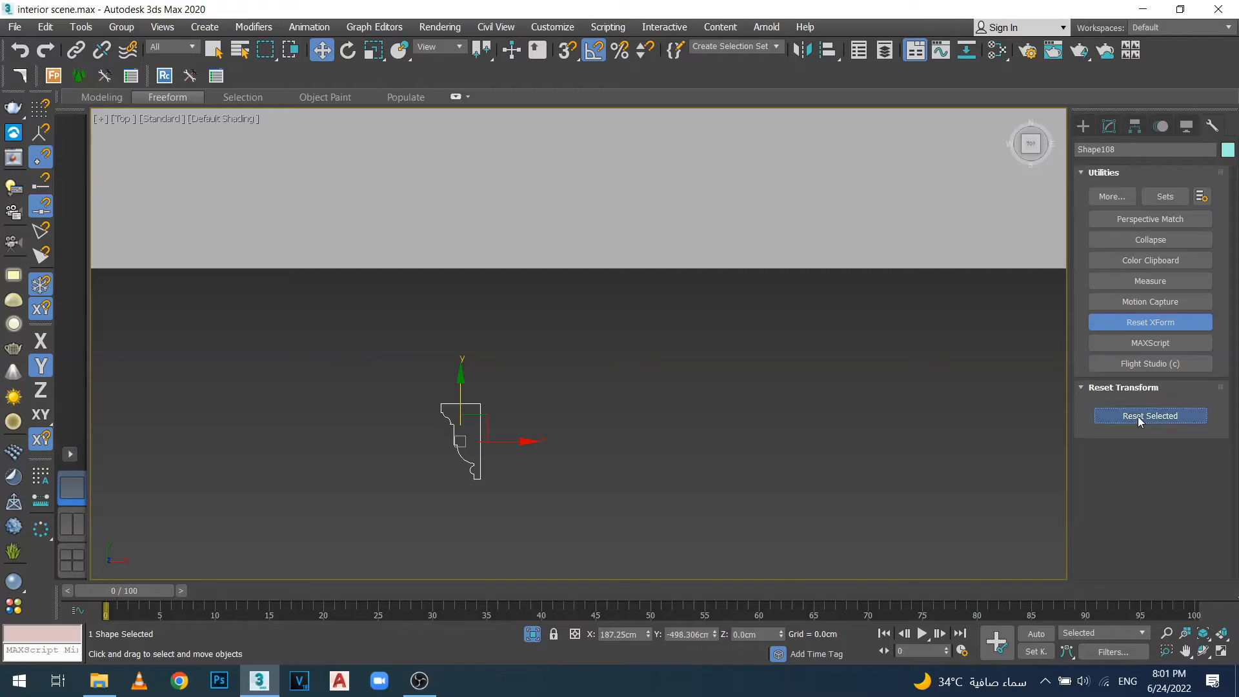
{"action": "left_click", "coordinate": [1154, 322]}
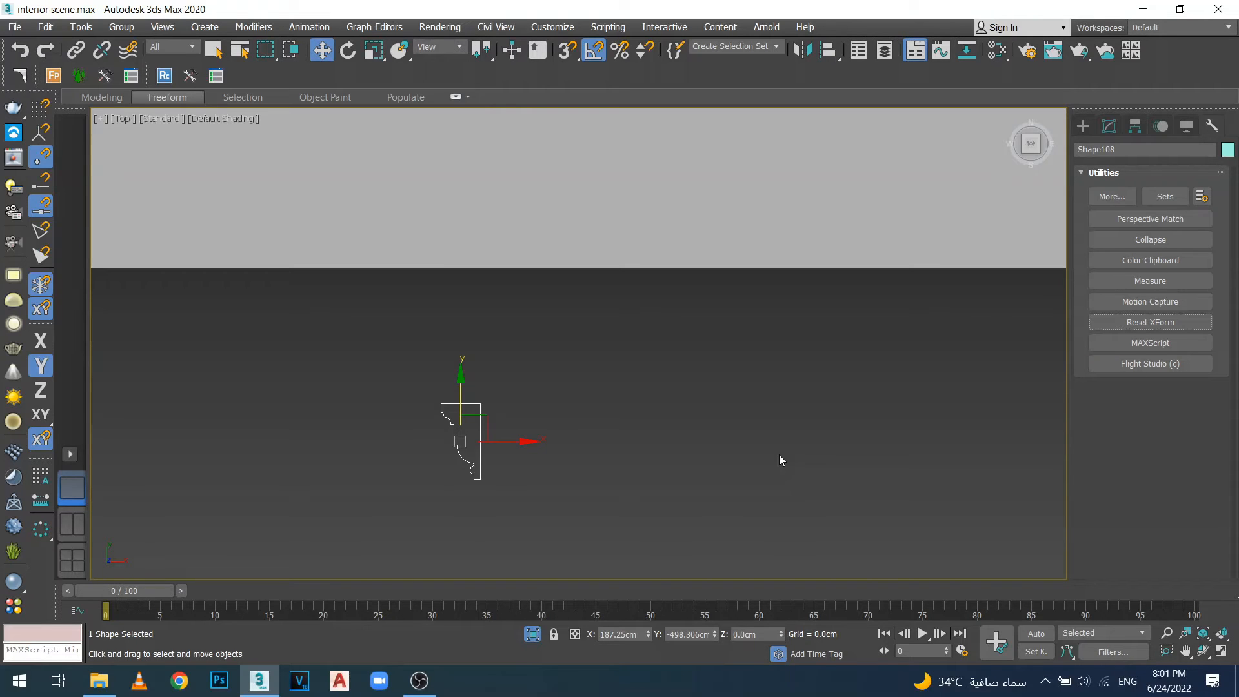
Select the rectangle path along the dropped ceiling's edge in an orbited view and add a Bevel Profile modifier to it.
{"action": "scroll", "coordinate": [781, 457], "scroll_direction": "down", "scroll_amount": 1}
{"action": "middle_click_drag", "start_coordinate": [677, 445], "coordinate": [768, 311], "text": "alt"}
{"action": "scroll", "coordinate": [795, 362], "scroll_direction": "down", "scroll_amount": 5}
{"action": "middle_click_drag", "start_coordinate": [661, 401], "coordinate": [581, 413], "text": "alt"}
{"action": "scroll", "coordinate": [543, 425], "scroll_direction": "up", "scroll_amount": 6}
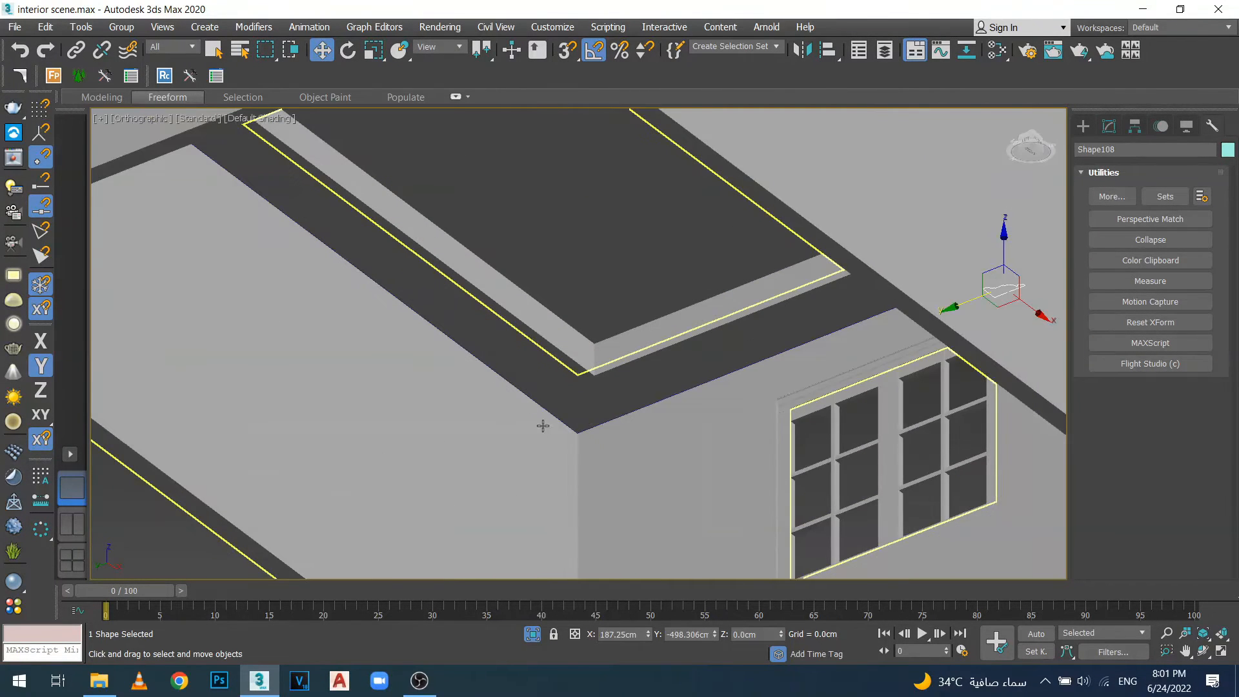
{"action": "left_click", "coordinate": [544, 406]}
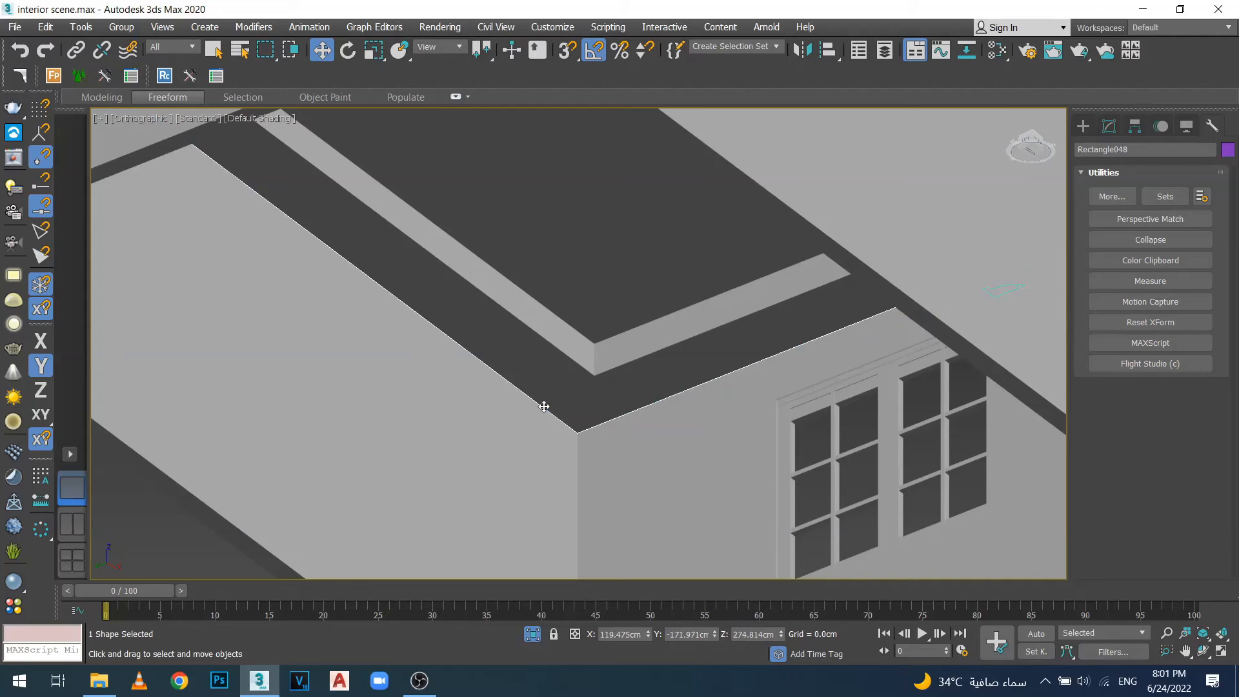
{"action": "left_click", "coordinate": [1109, 126]}
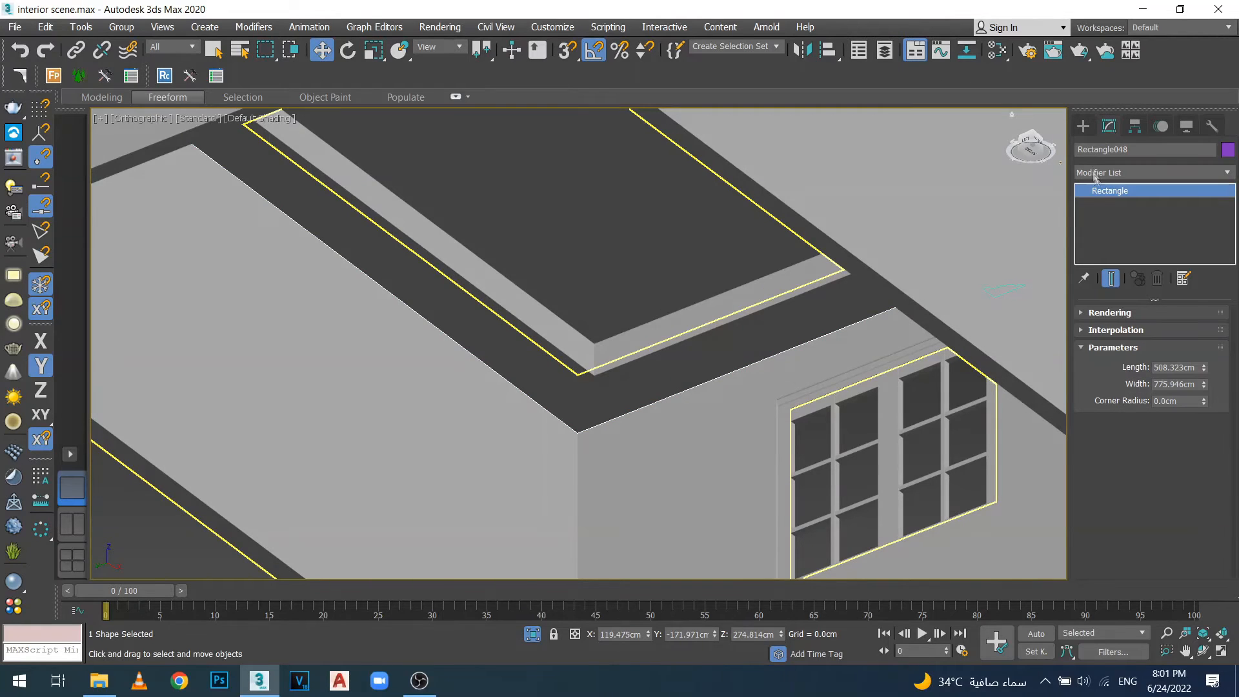
{"action": "left_click", "coordinate": [1131, 169]}
{"action": "type", "text": "b"}
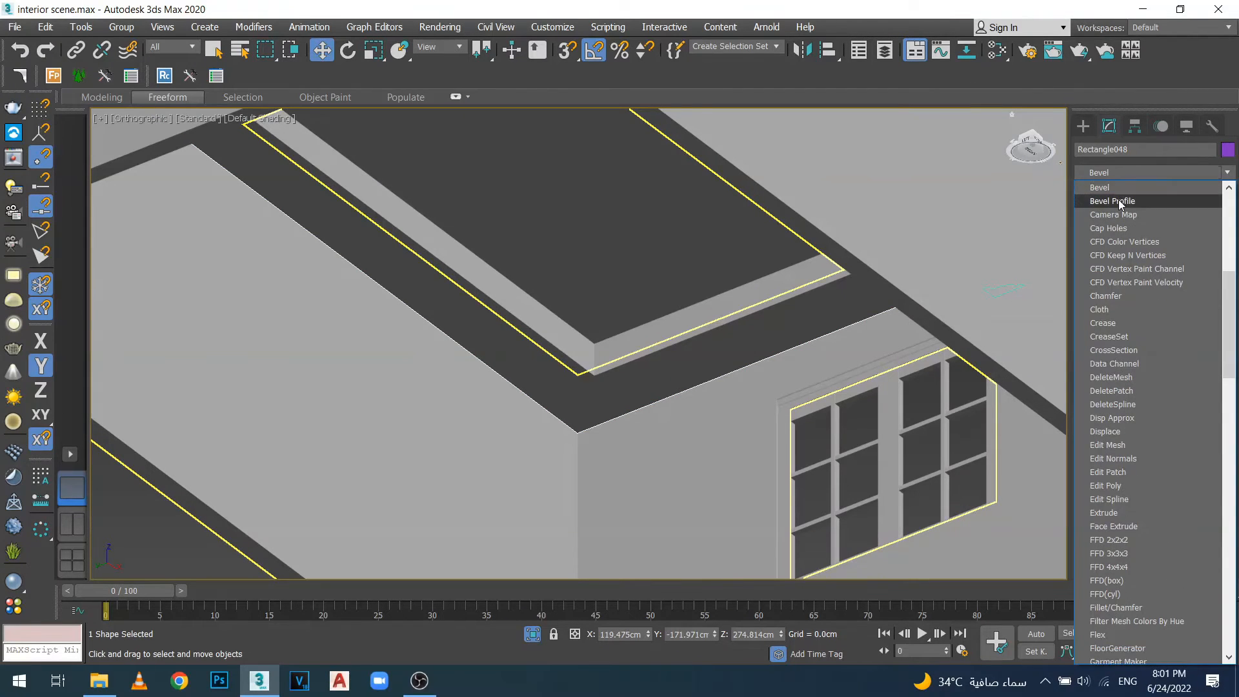
{"action": "left_click", "coordinate": [1117, 201]}
Set the Bevel Profile to Classic and pick the reset moulding spline as its profile.
{"action": "left_click", "coordinate": [1123, 343]}
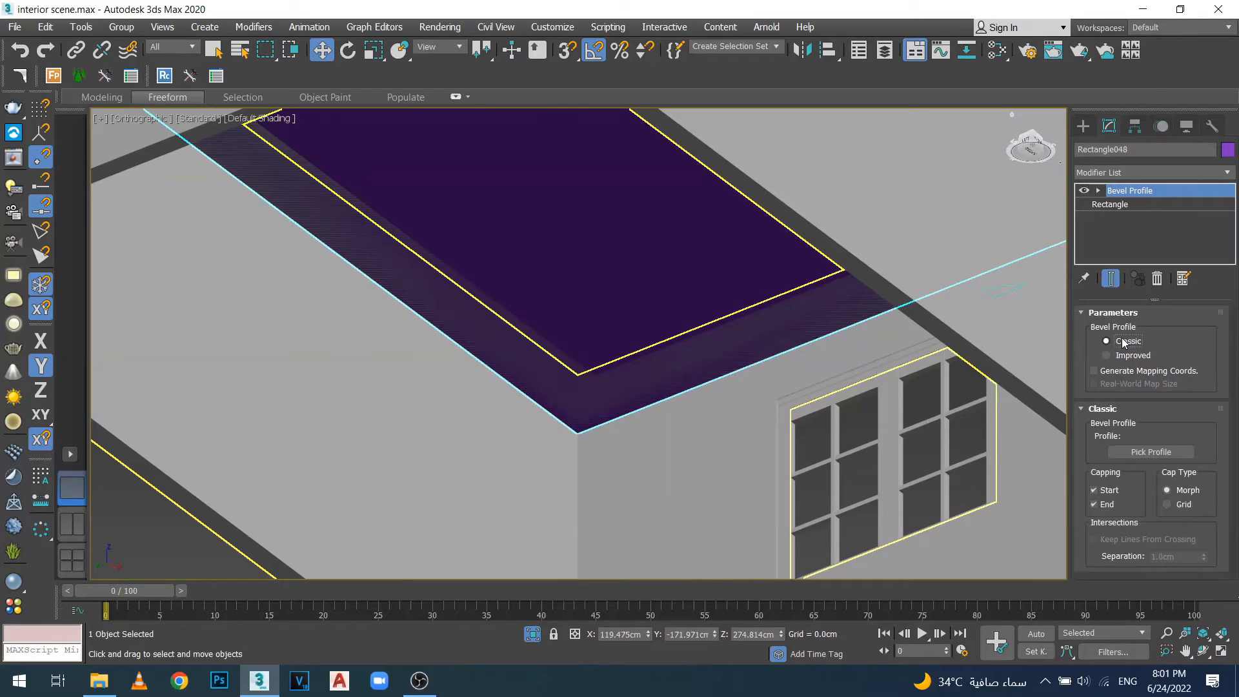
{"action": "key", "text": "q"}
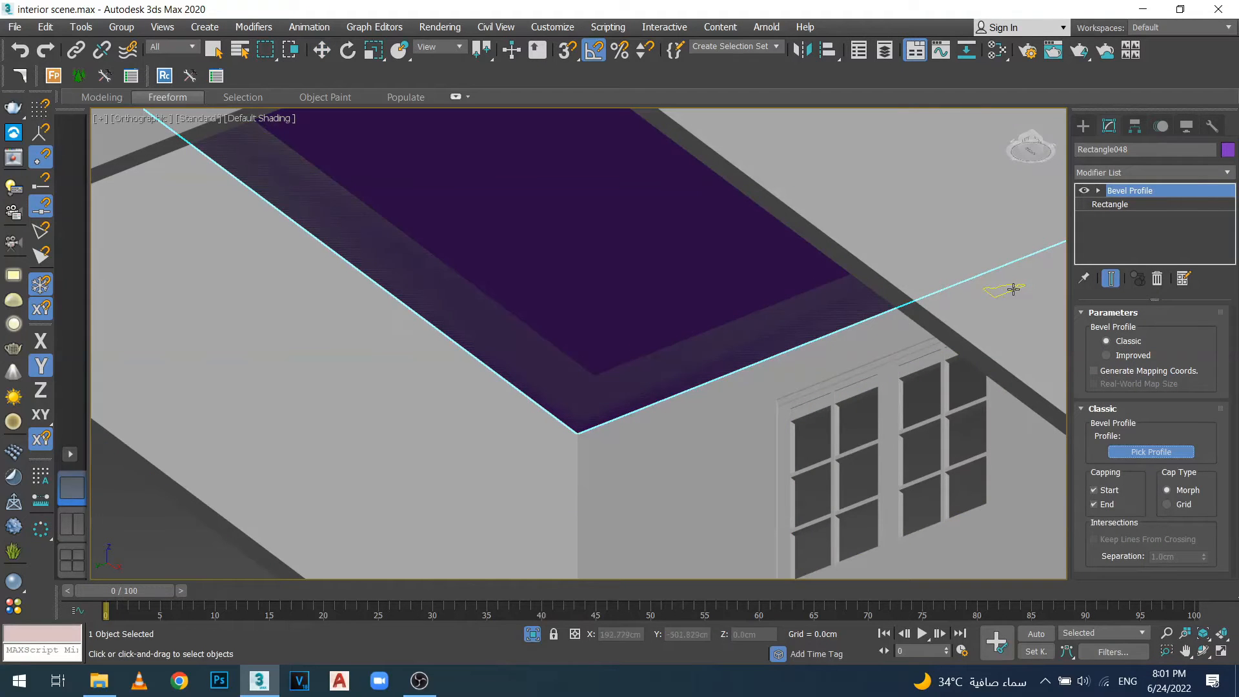
{"action": "left_click", "coordinate": [1013, 288]}
{"action": "key", "text": "w"}
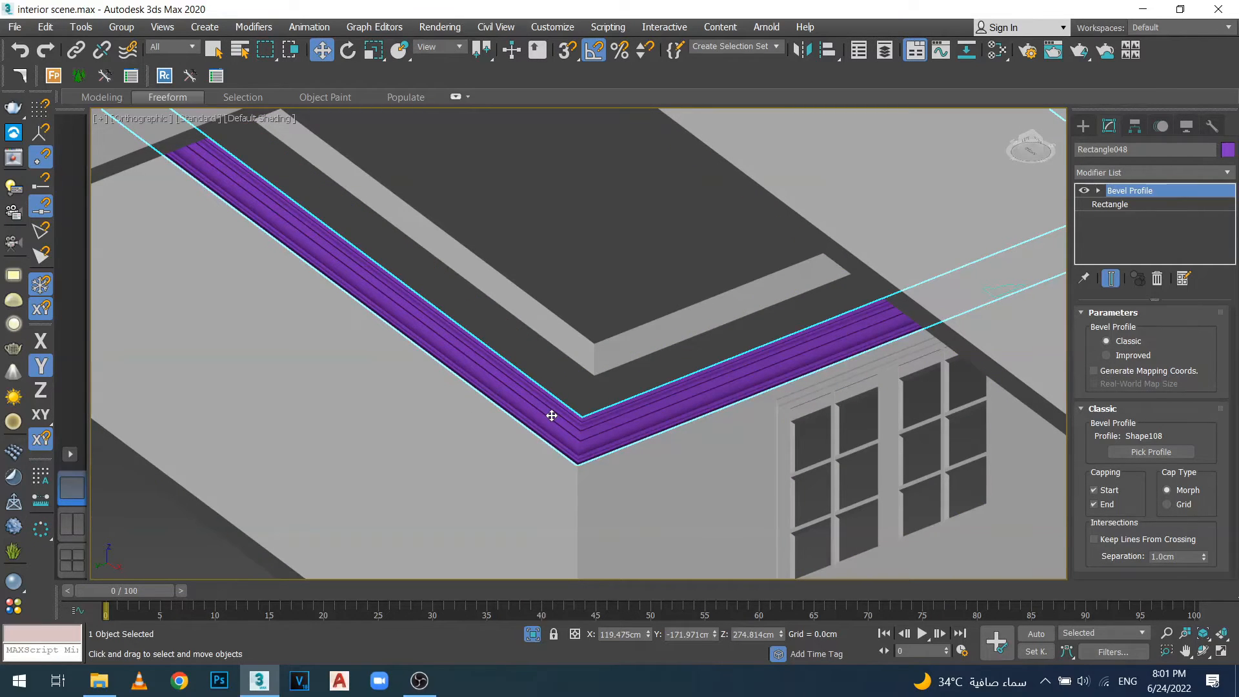
Measure the rebuilt cornice's dimensions to check its height along Z.
{"action": "left_click", "coordinate": [1212, 126]}
{"action": "left_click", "coordinate": [1151, 282]}
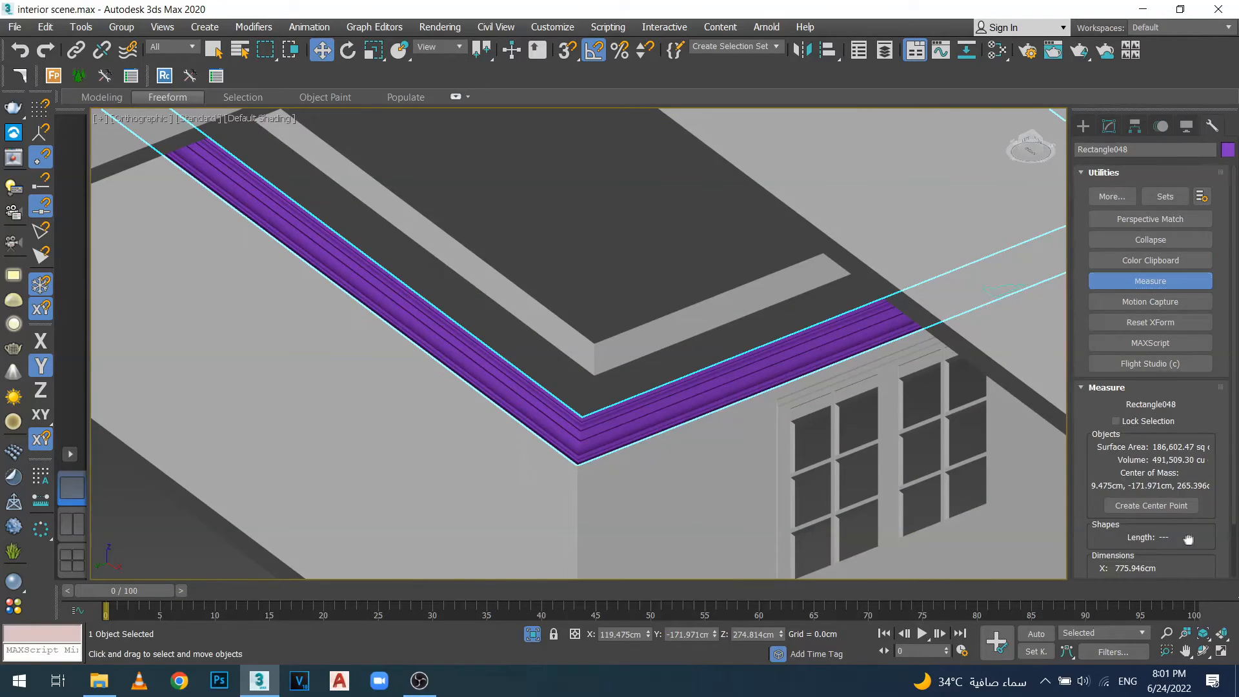
{"action": "scroll", "coordinate": [1187, 539], "scroll_direction": "down", "scroll_amount": 2}
{"action": "left_click_drag", "start_coordinate": [1179, 555], "coordinate": [1179, 519]}
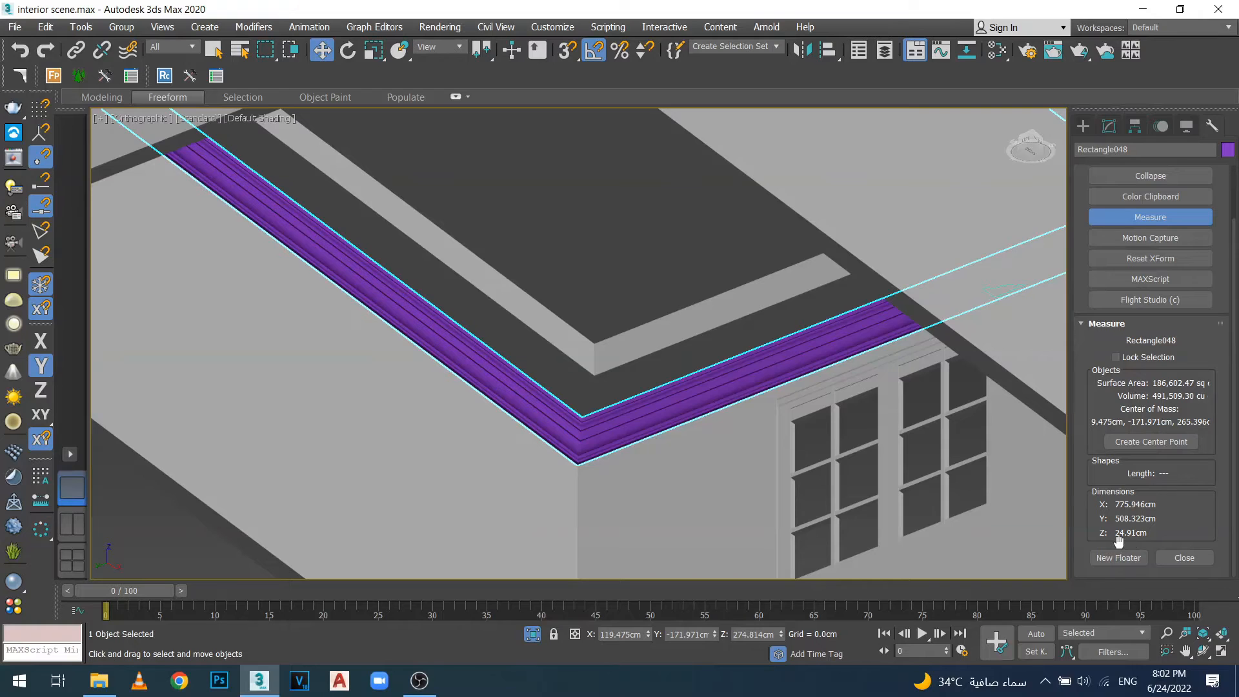
Measure the moulding profile spline beside the room to compare its dimensions with the cornice's.
{"action": "scroll", "coordinate": [650, 406], "scroll_direction": "down", "scroll_amount": 15}
{"action": "middle_click_drag", "start_coordinate": [702, 420], "coordinate": [631, 452], "text": "alt"}
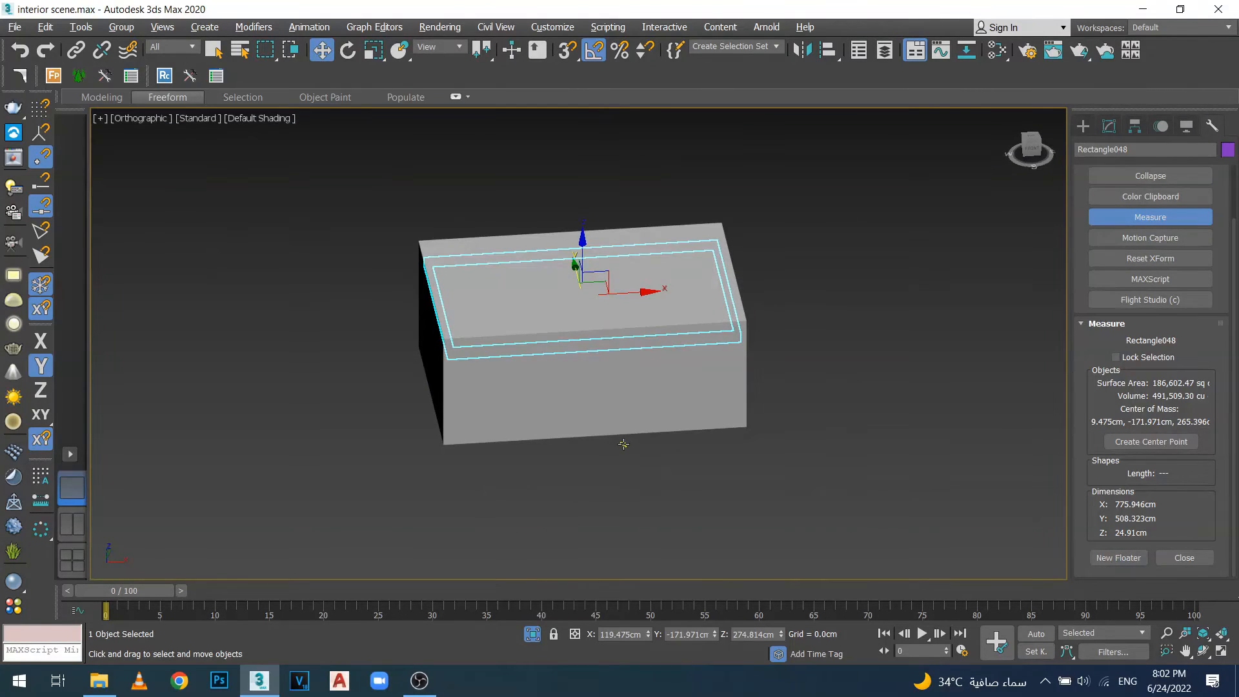
{"action": "left_click", "coordinate": [623, 443]}
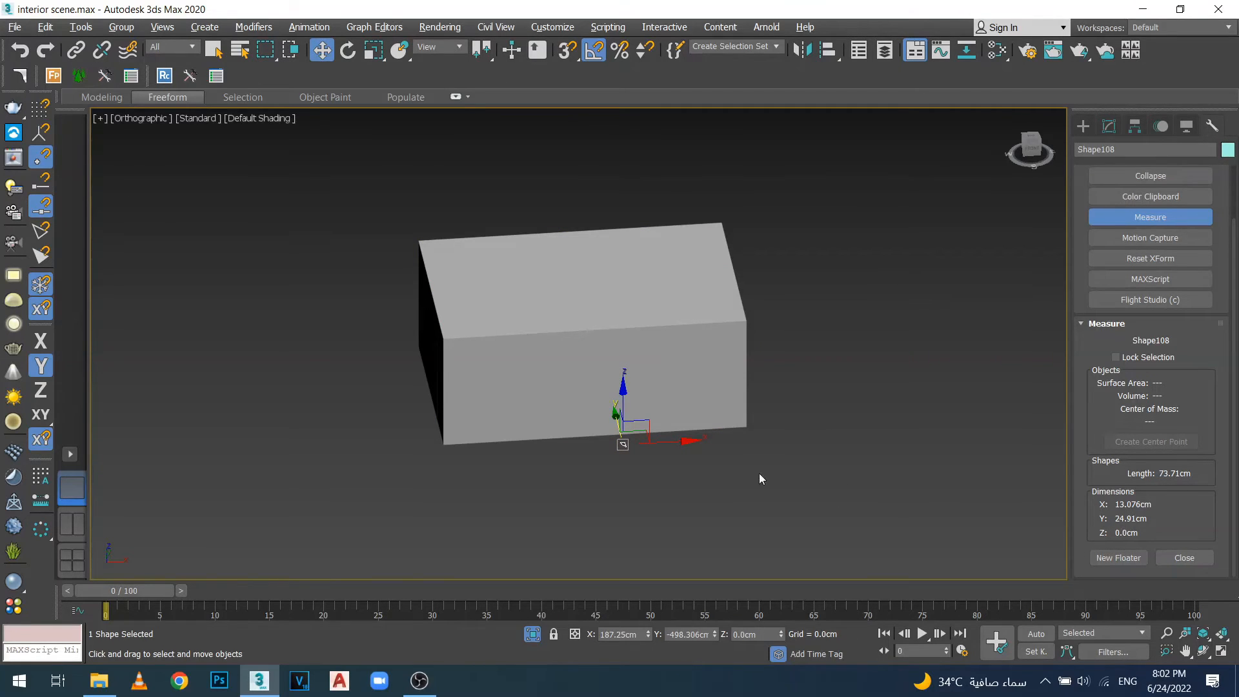
Inspect the cornice and its corner along the dropped ceiling from several angles and distances, and close the Measure utility.
{"action": "middle_click_drag", "start_coordinate": [563, 483], "coordinate": [612, 399], "text": "alt"}
{"action": "scroll", "coordinate": [531, 519], "scroll_direction": "up", "scroll_amount": 3}
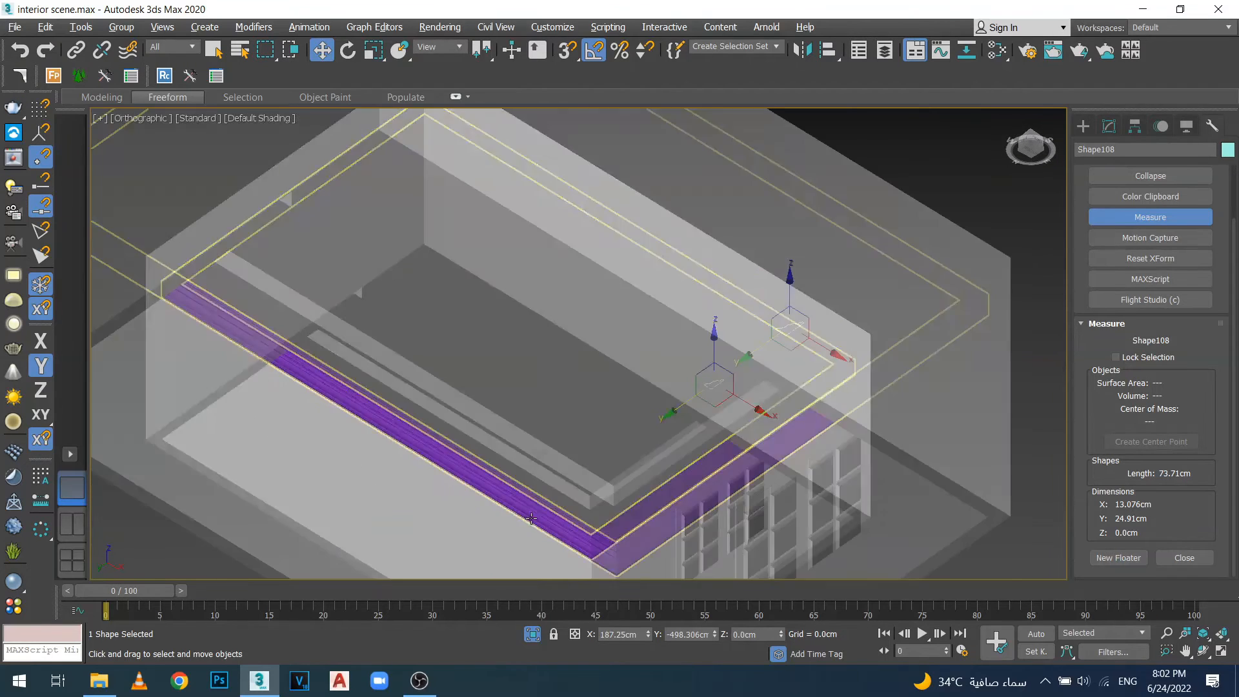
{"action": "middle_click_drag", "start_coordinate": [531, 518], "coordinate": [646, 449]}
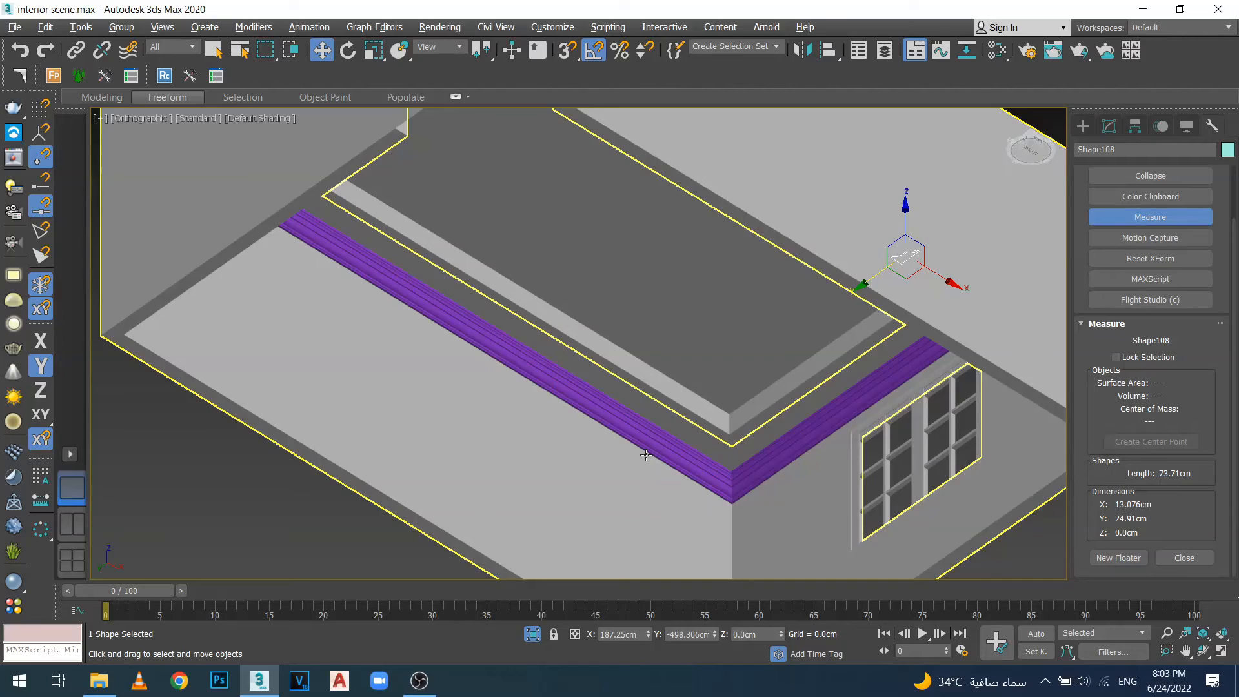
{"action": "middle_click_drag", "start_coordinate": [646, 455], "coordinate": [599, 431], "text": "alt"}
{"action": "scroll", "coordinate": [599, 431], "scroll_direction": "up", "scroll_amount": 5}
{"action": "scroll", "coordinate": [603, 409], "scroll_direction": "down", "scroll_amount": 6}
{"action": "middle_click_drag", "start_coordinate": [608, 388], "coordinate": [613, 379], "text": "alt"}
{"action": "scroll", "coordinate": [598, 379], "scroll_direction": "down", "scroll_amount": 4}
{"action": "scroll", "coordinate": [620, 381], "scroll_direction": "up", "scroll_amount": 4}
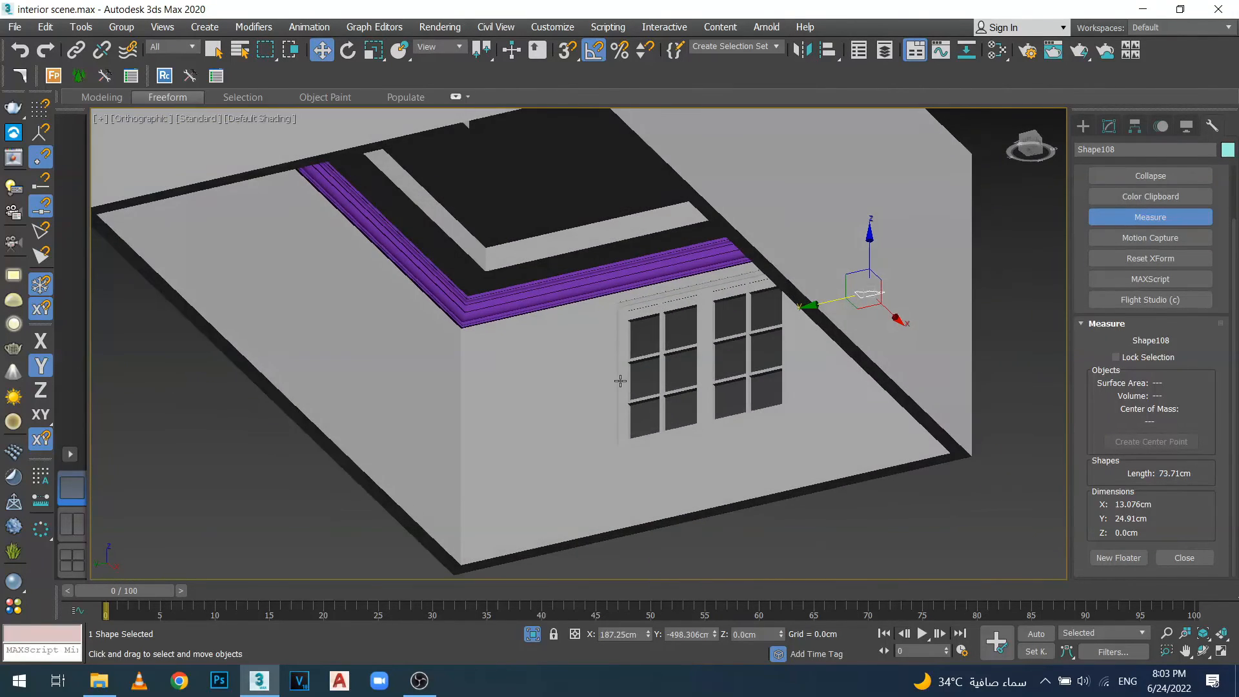
{"action": "scroll", "coordinate": [484, 310], "scroll_direction": "up", "scroll_amount": 5}
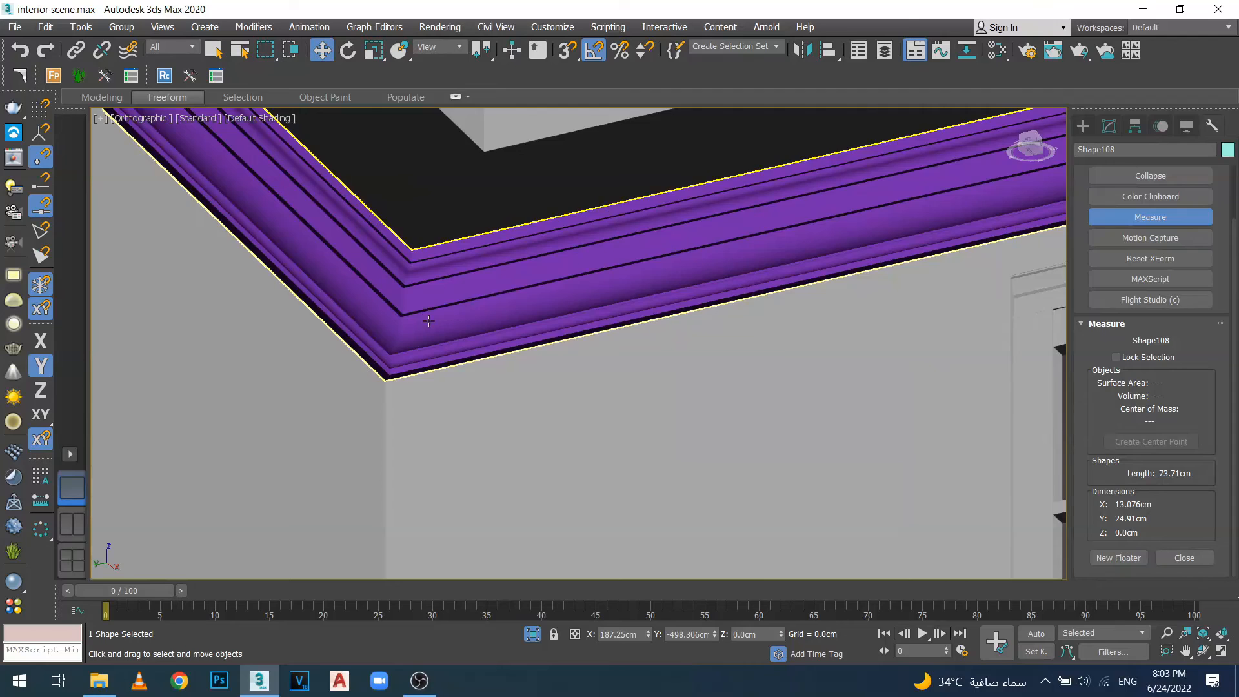
{"action": "scroll", "coordinate": [428, 320], "scroll_direction": "down", "scroll_amount": 4}
{"action": "mouse_move", "coordinate": [428, 320]}
{"action": "middle_mouse_down", "text": "alt"}
{"action": "mouse_move", "coordinate": [445, 332]}
{"action": "mouse_move", "coordinate": [445, 317]}
{"action": "middle_mouse_up", "text": "alt"}
{"action": "scroll", "coordinate": [454, 364], "scroll_direction": "down", "scroll_amount": 5}
{"action": "left_click", "coordinate": [1113, 221]}
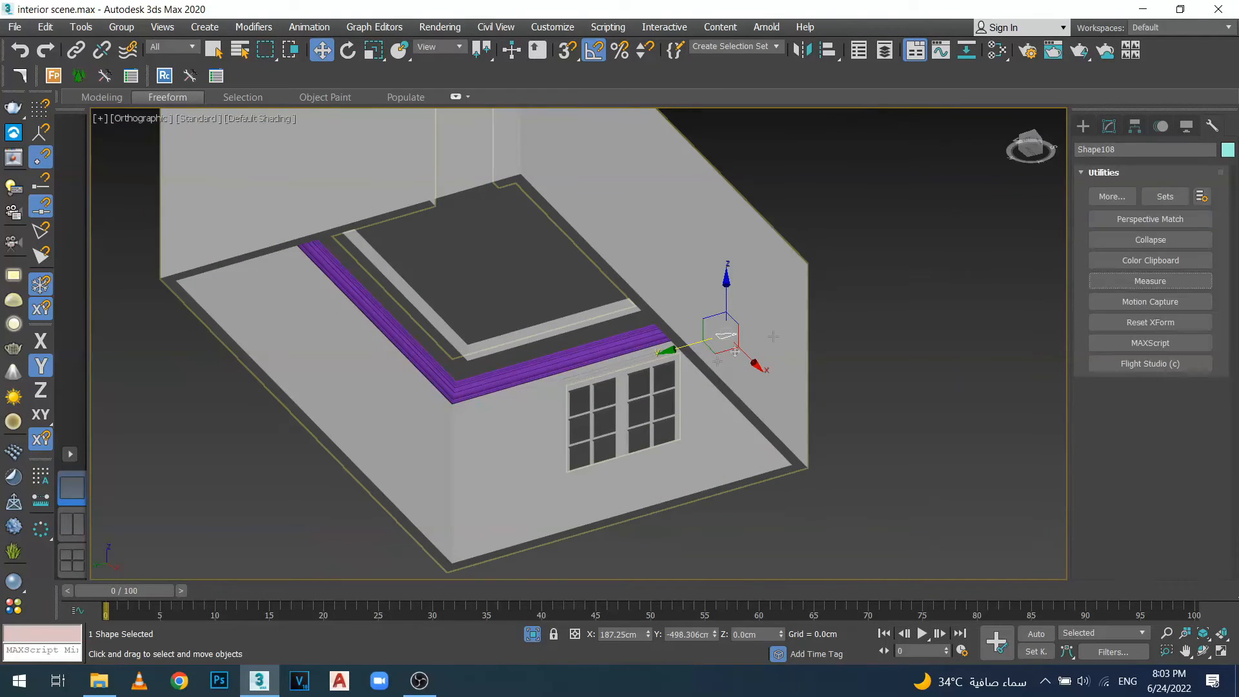
Select the purple cornice and remove its Bevel Profile modifier, reducing it to the plain rectangle path.
{"action": "left_click", "coordinate": [575, 354]}
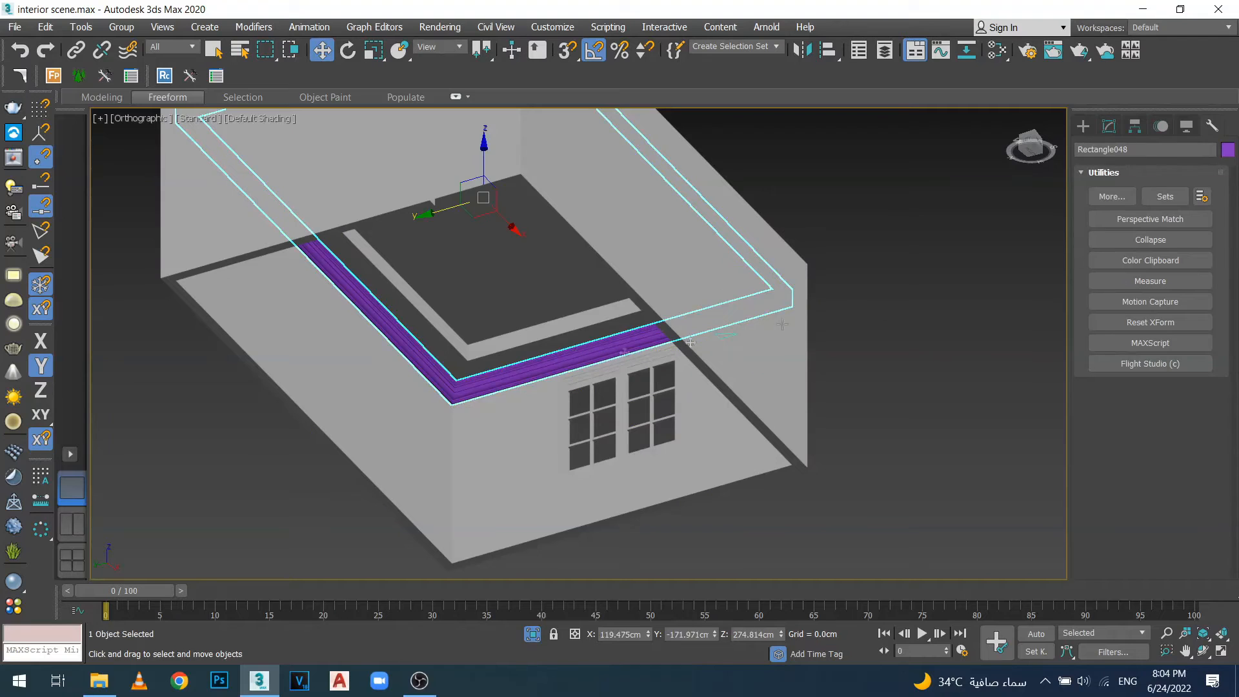
{"action": "left_click", "coordinate": [1110, 126]}
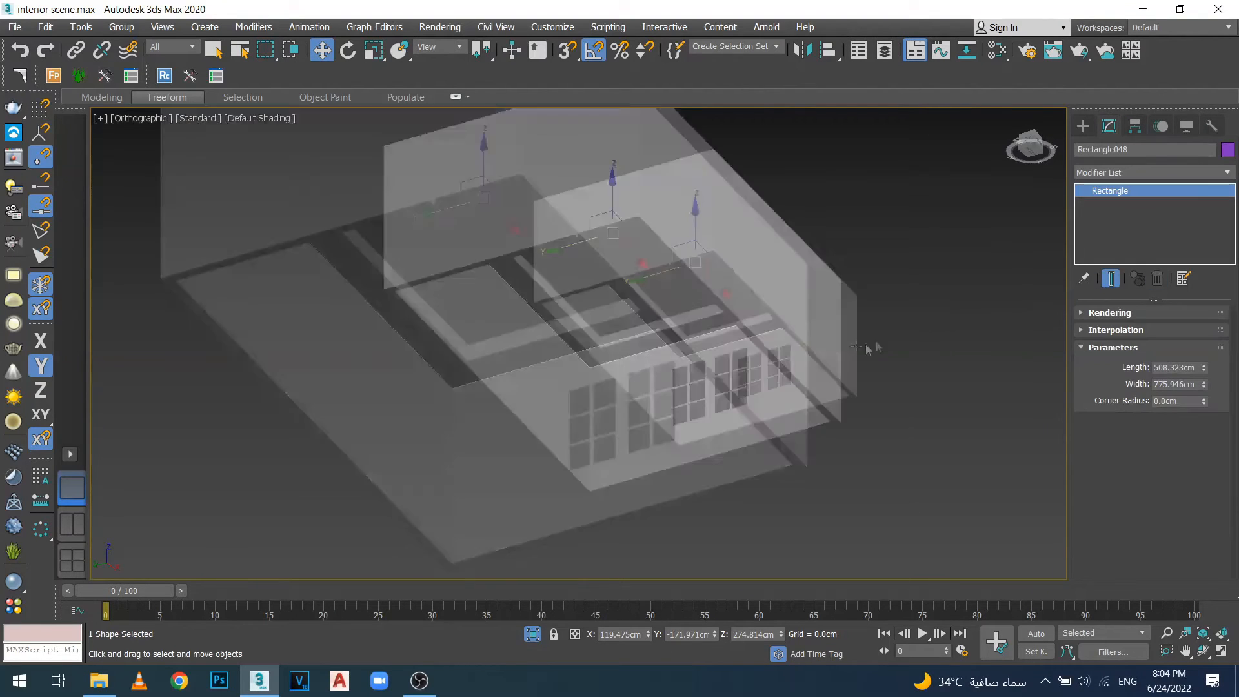
{"action": "scroll", "coordinate": [867, 349], "scroll_direction": "down", "scroll_amount": 2}
{"action": "middle_click_drag", "start_coordinate": [838, 343], "coordinate": [800, 353], "text": "alt"}
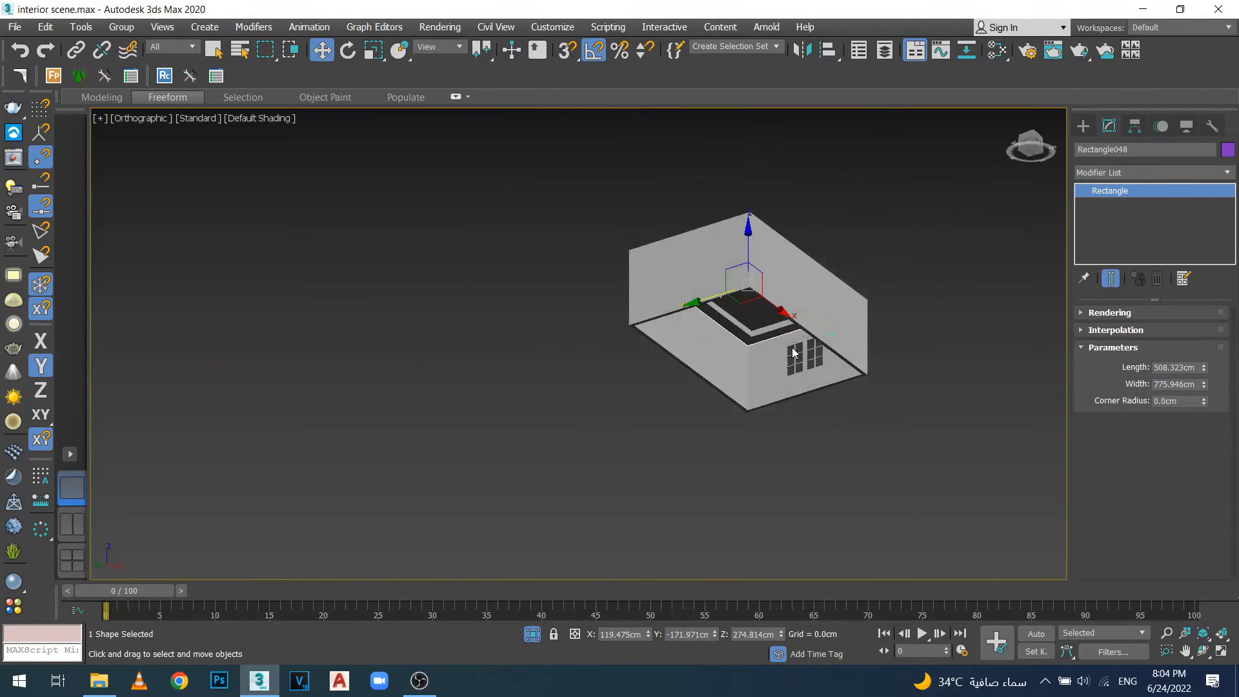
{"action": "scroll", "coordinate": [794, 352], "scroll_direction": "up", "scroll_amount": 4}
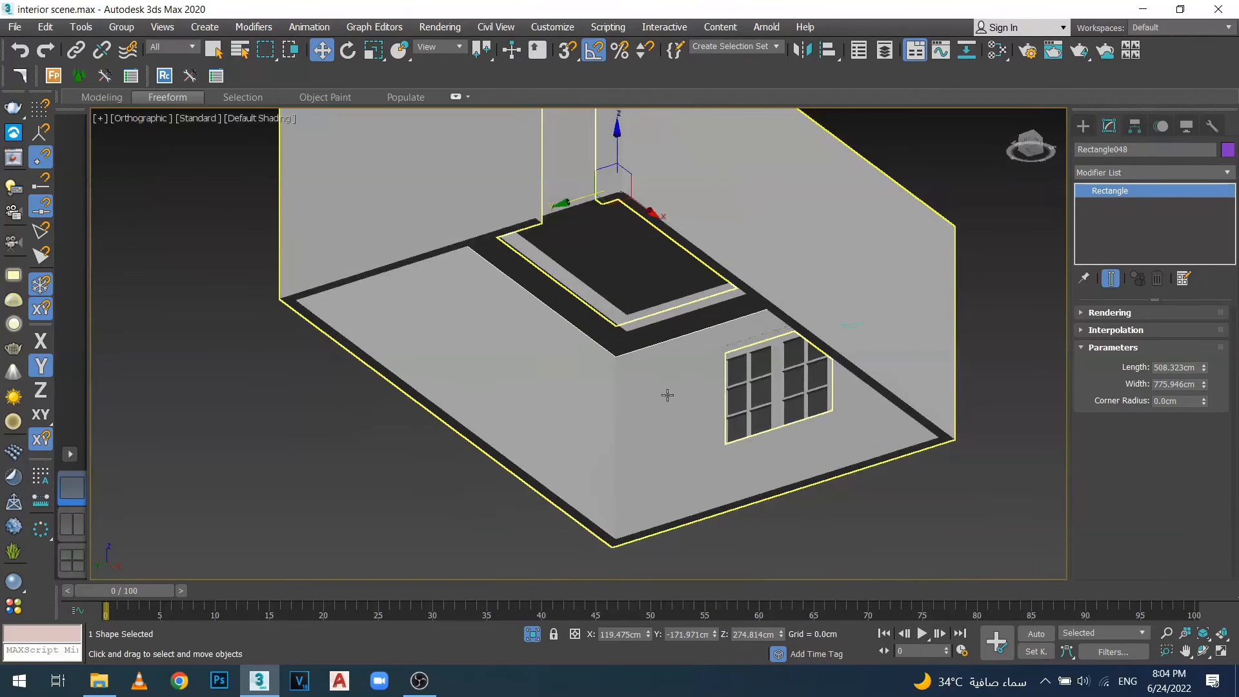
{"action": "middle_click_drag", "start_coordinate": [667, 395], "coordinate": [560, 420]}
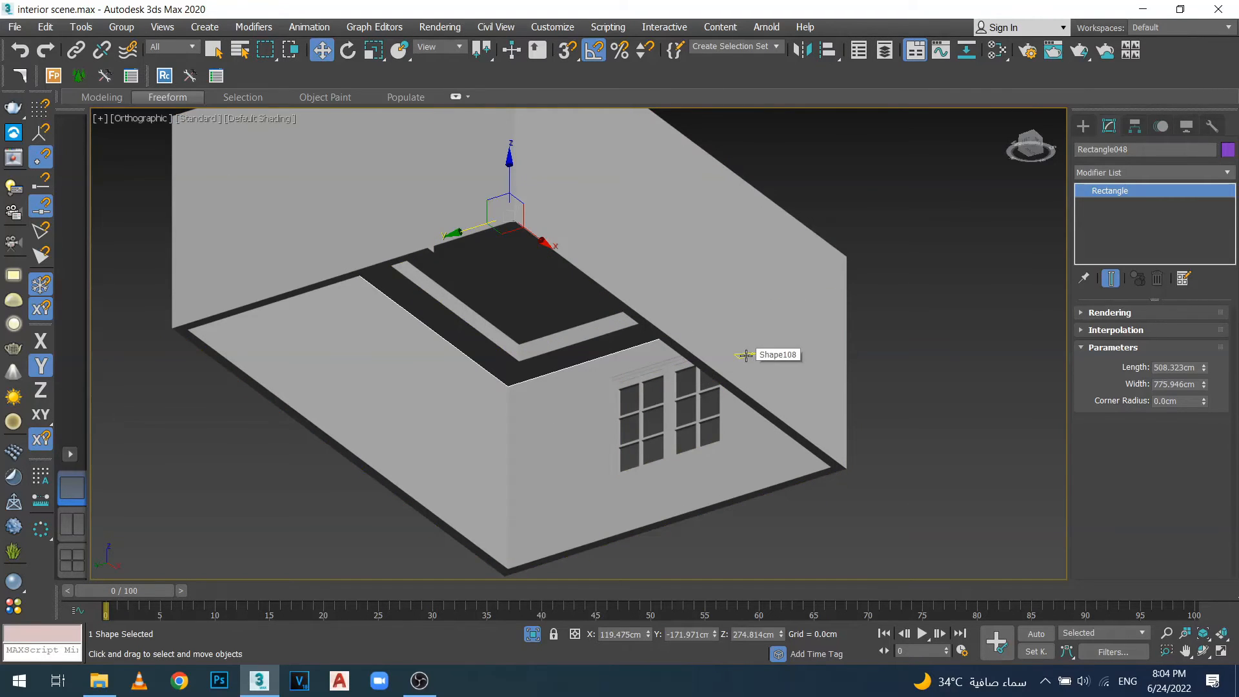
{"action": "left_click", "coordinate": [592, 360]}
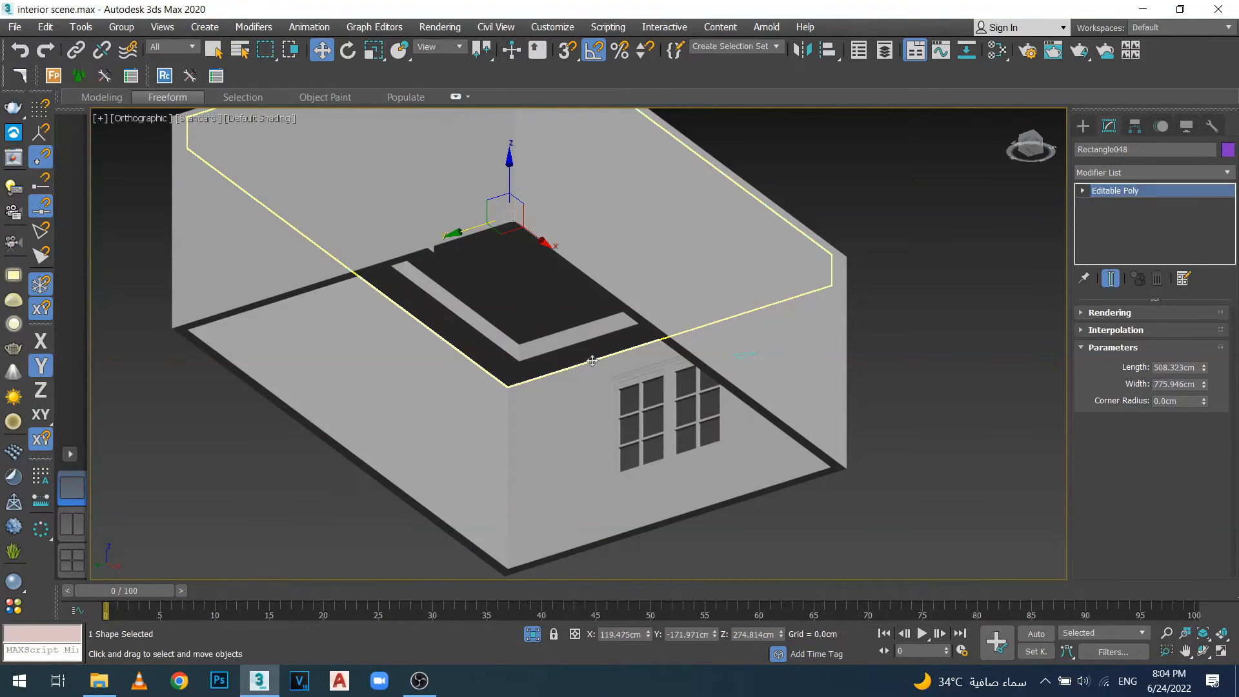
{"action": "left_click", "coordinate": [593, 360]}
{"action": "left_click", "coordinate": [592, 361]}
{"action": "left_click", "coordinate": [592, 360]}
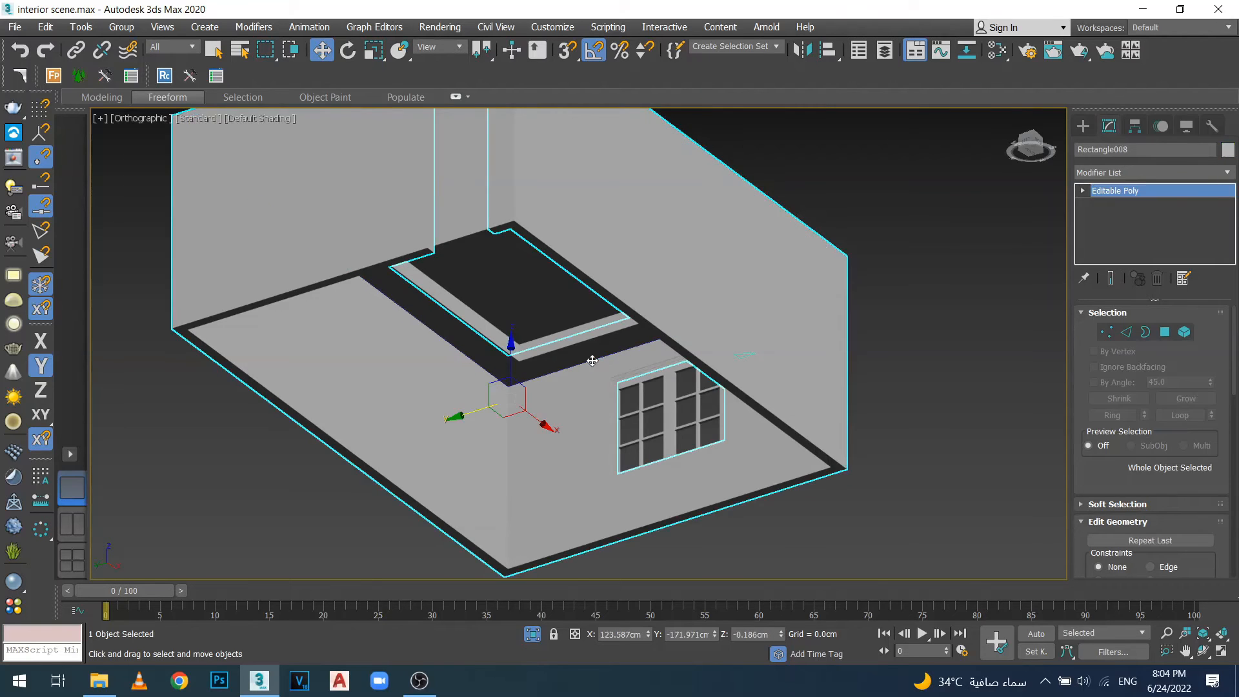
{"action": "left_click", "coordinate": [592, 360]}
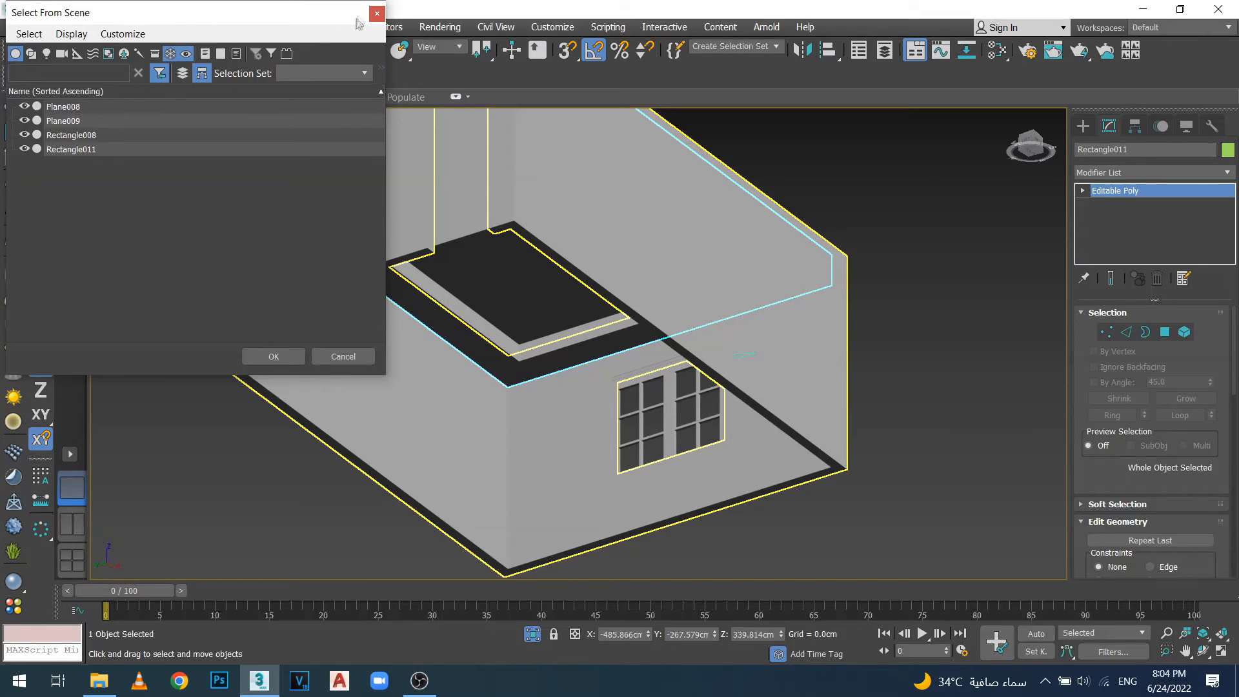
{"action": "left_click", "coordinate": [375, 14]}
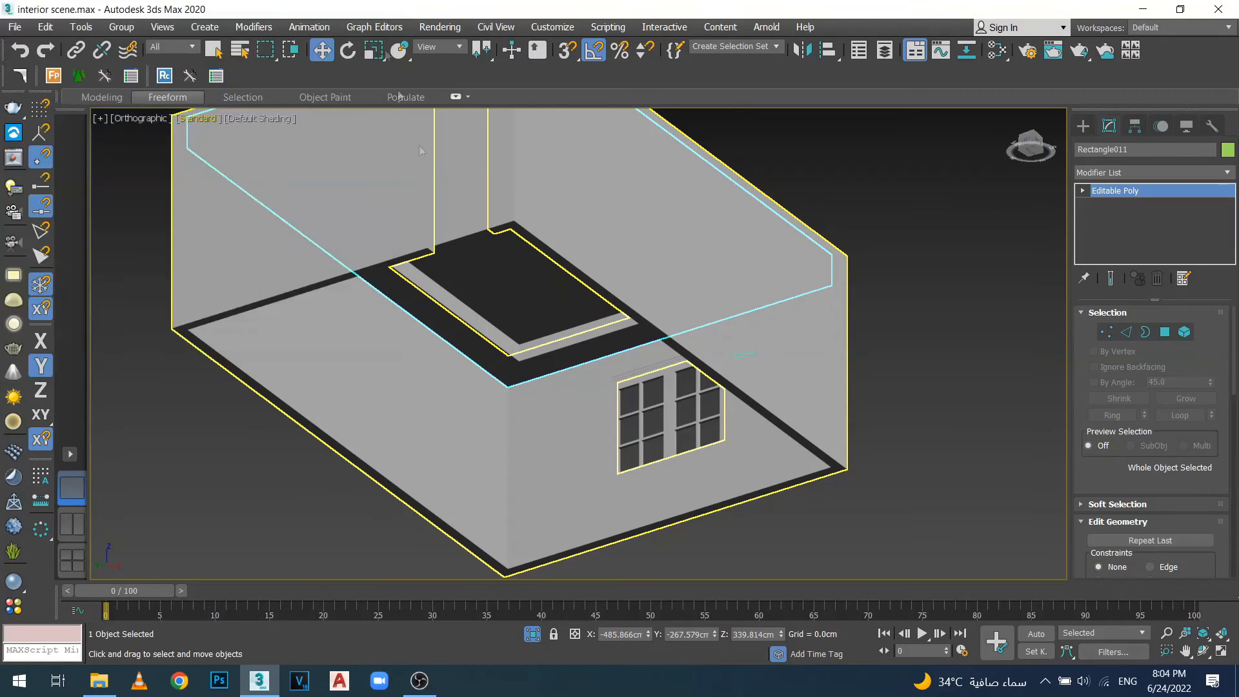
{"action": "left_click", "coordinate": [926, 380]}
{"action": "scroll", "coordinate": [560, 368], "scroll_direction": "up", "scroll_amount": 5}
{"action": "scroll", "coordinate": [561, 378], "scroll_direction": "down", "scroll_amount": 5}
{"action": "scroll", "coordinate": [571, 388], "scroll_direction": "down", "scroll_amount": 5}
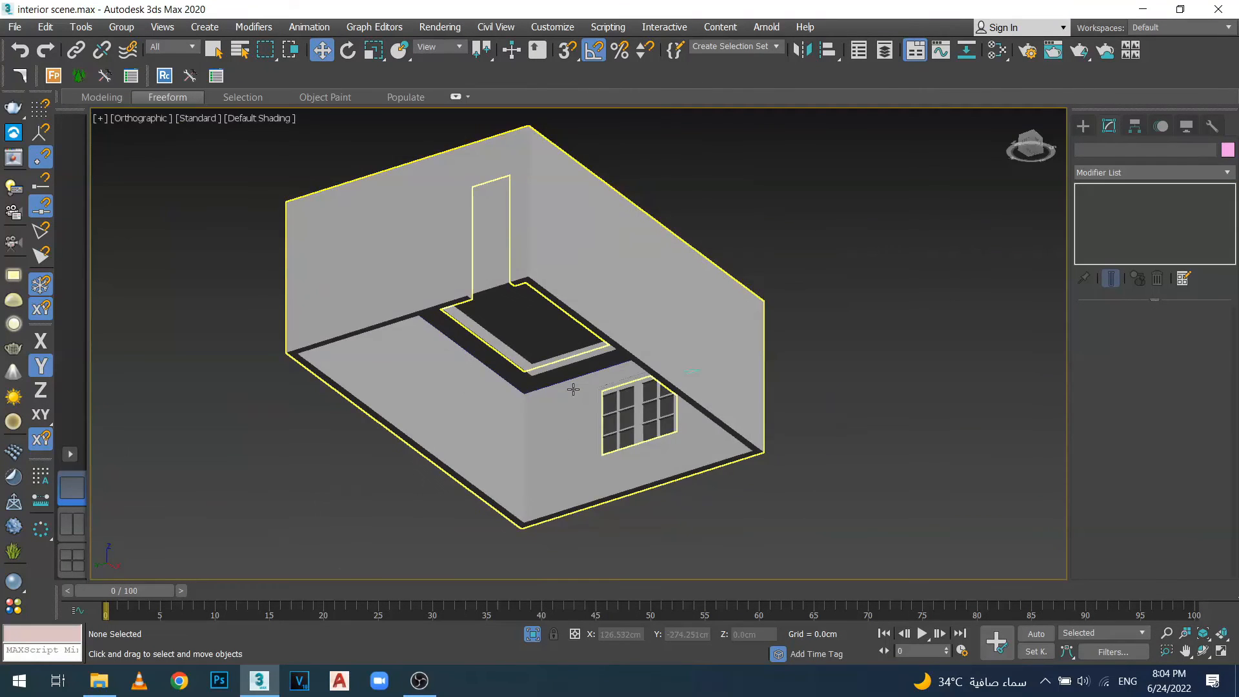
Draw a rectangle spline of about 508.32 × 775.95 cm in top view, snapped to the room's opposite inner wall corners.
{"action": "key", "text": "t"}
{"action": "scroll", "coordinate": [305, 356], "scroll_direction": "up", "scroll_amount": 8}
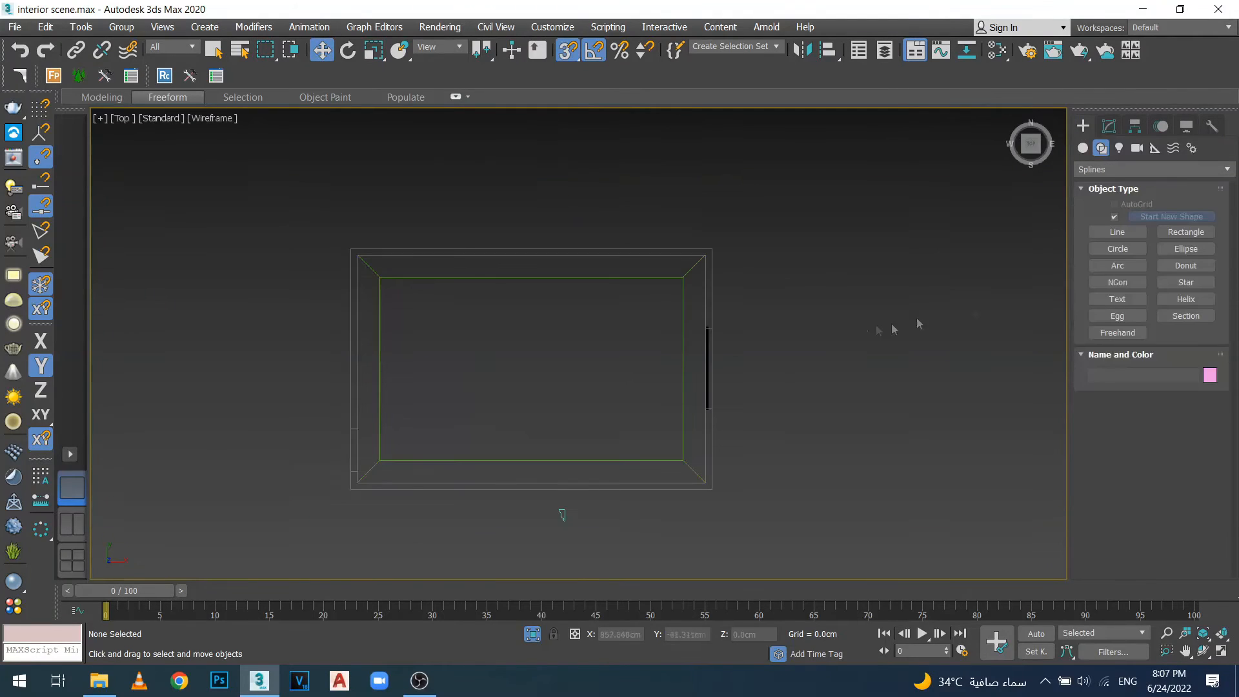
{"action": "left_click", "coordinate": [1198, 233]}
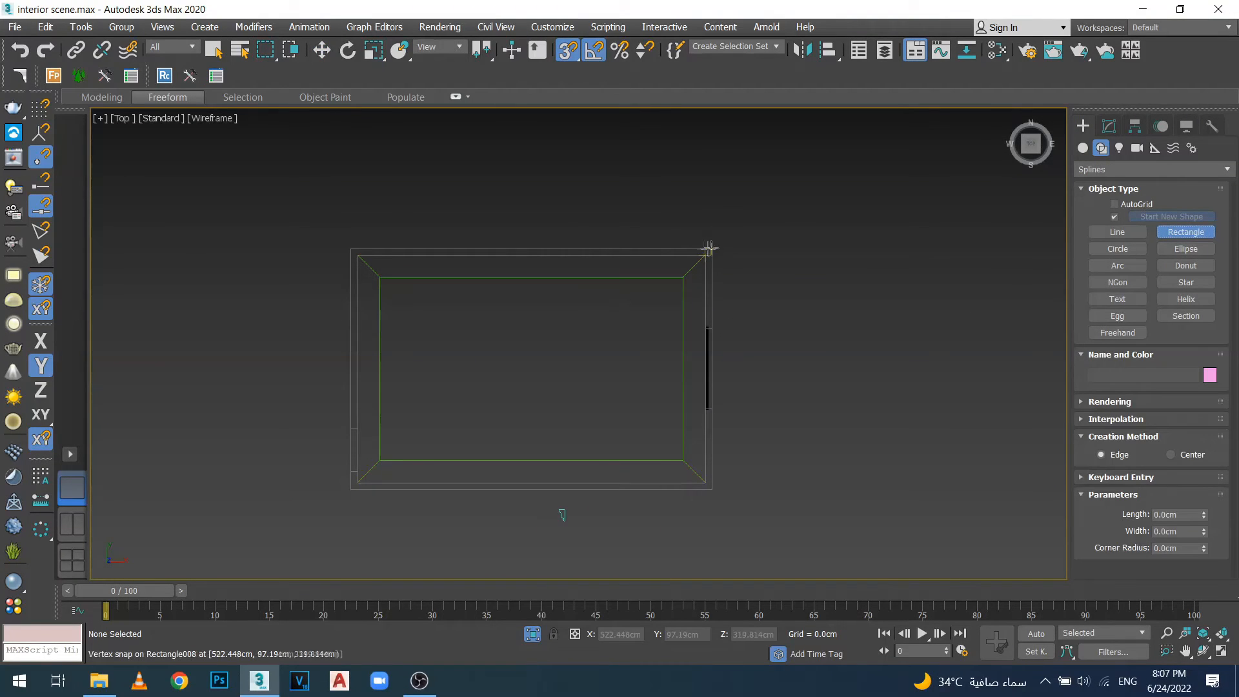
{"action": "left_click_drag", "start_coordinate": [705, 255], "coordinate": [359, 482]}
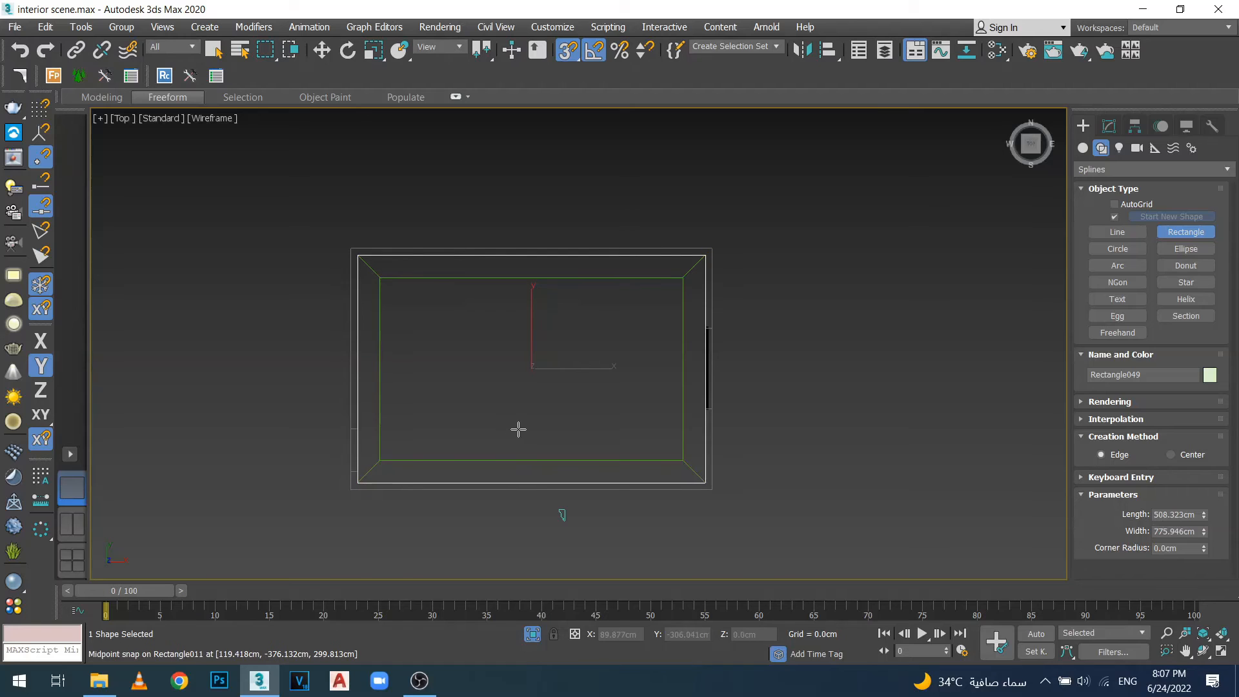
Move the new rectangle vertically in front view to snap to the dropped ceiling's lower edge, and check its placement in a shaded orbited view.
{"action": "key", "text": "f"}
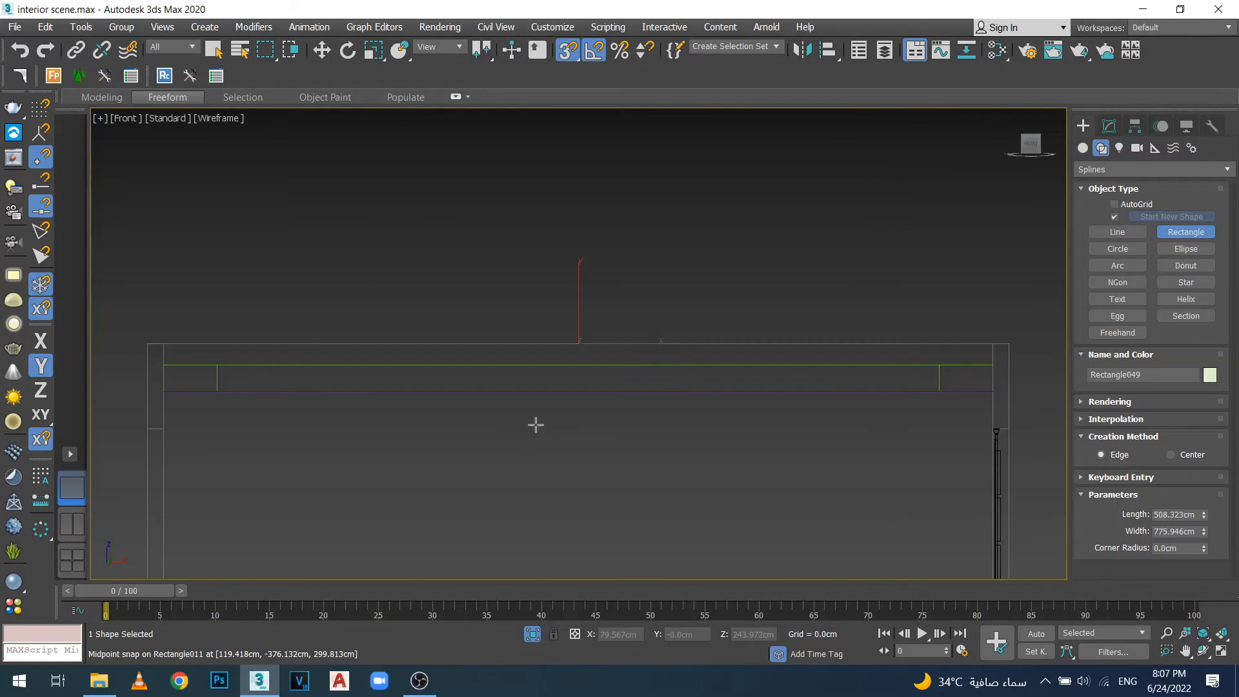
{"action": "key", "text": "w"}
{"action": "key", "text": "s"}
{"action": "left_click_drag", "start_coordinate": [578, 274], "coordinate": [996, 393]}
{"action": "key", "text": "s"}
{"action": "left_click_drag", "start_coordinate": [992, 460], "coordinate": [992, 391]}
{"action": "scroll", "coordinate": [742, 423], "scroll_direction": "down", "scroll_amount": 4}
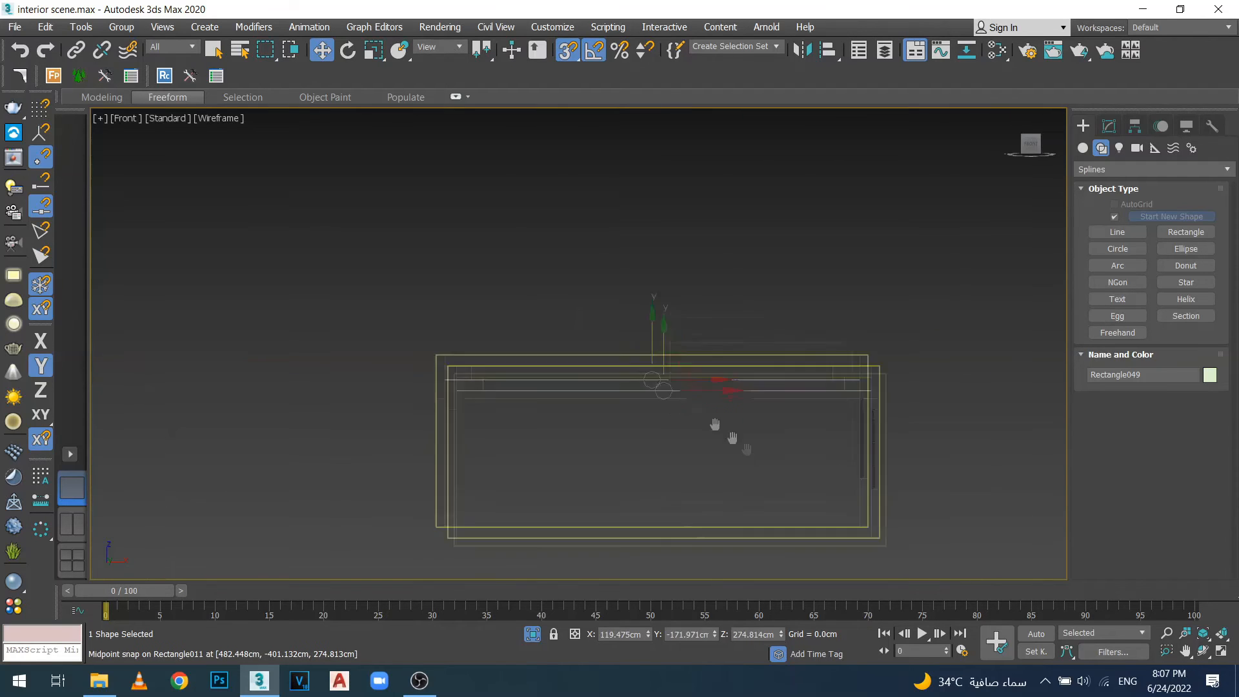
{"action": "middle_click_drag", "start_coordinate": [598, 364], "coordinate": [652, 332], "text": "alt"}
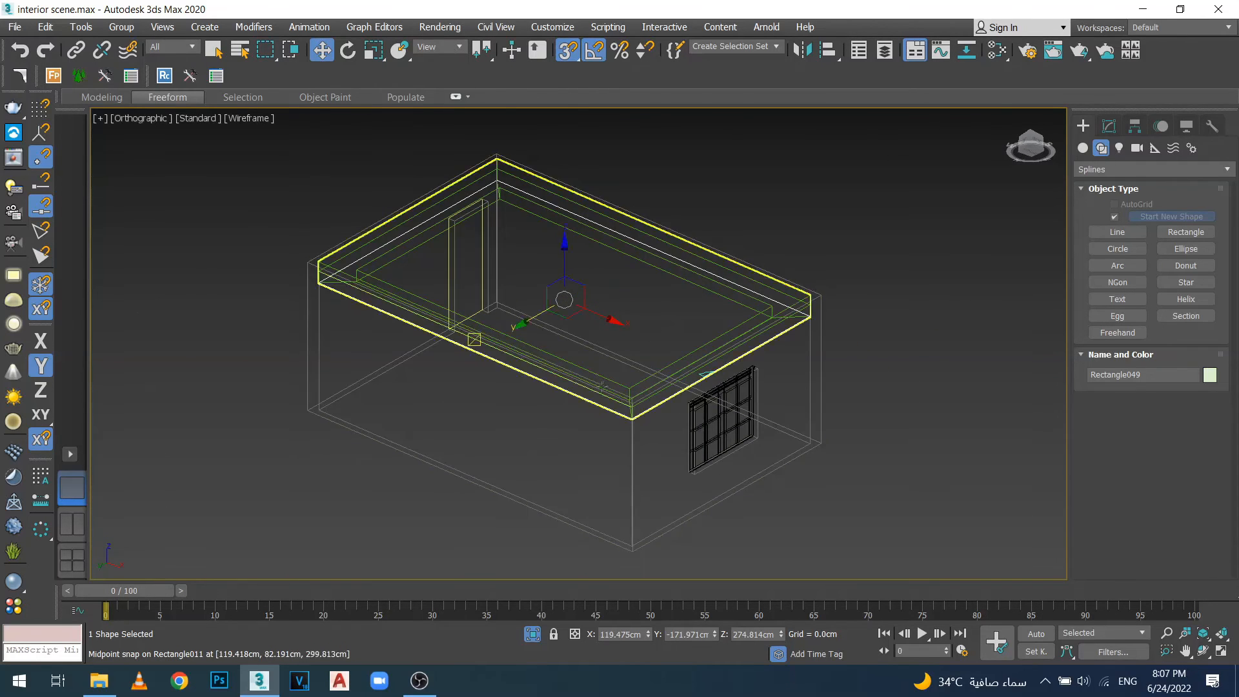
{"action": "scroll", "coordinate": [643, 416], "scroll_direction": "up", "scroll_amount": 5}
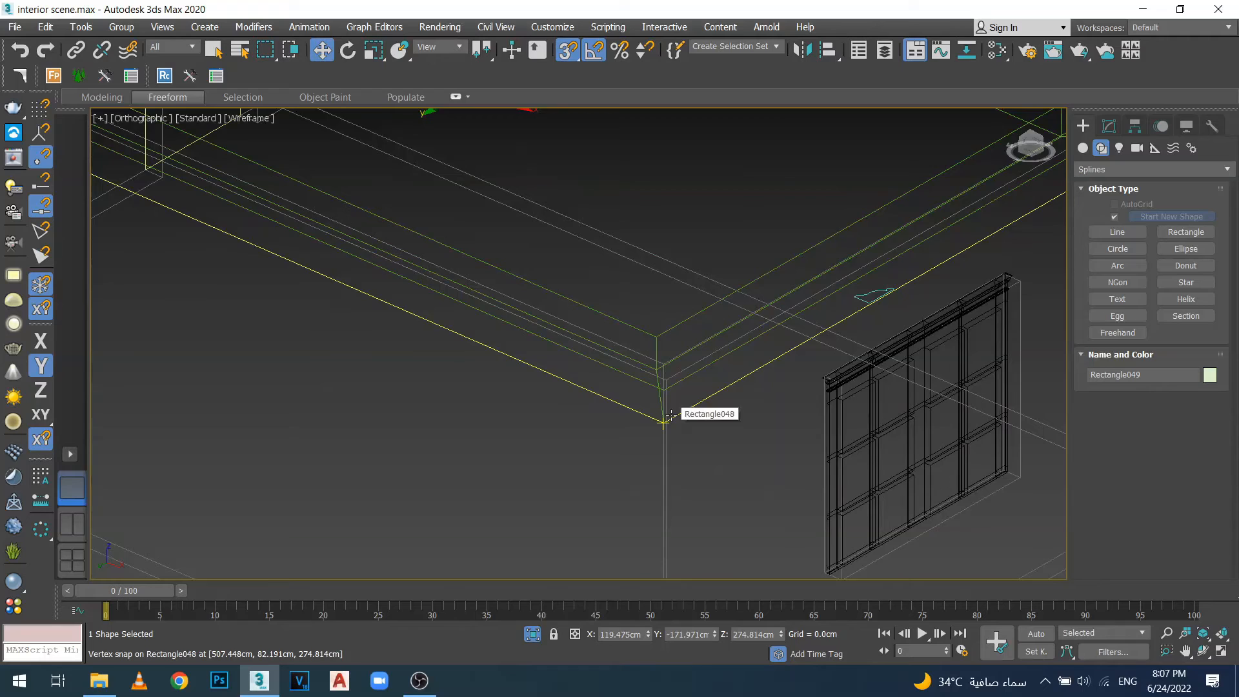
{"action": "key", "text": "F3"}
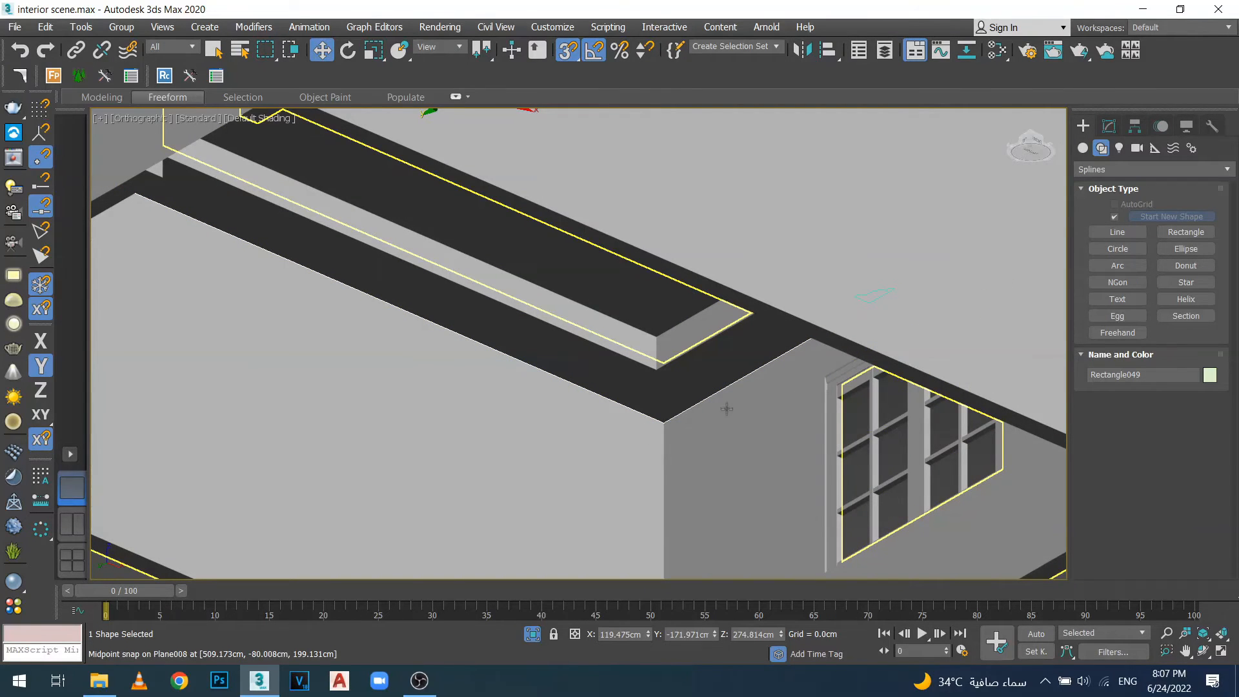
Add a Sweep modifier to the new rectangle path along the dropped ceiling's edge.
{"action": "scroll", "coordinate": [727, 409], "scroll_direction": "down", "scroll_amount": 2}
{"action": "left_click", "coordinate": [1108, 127]}
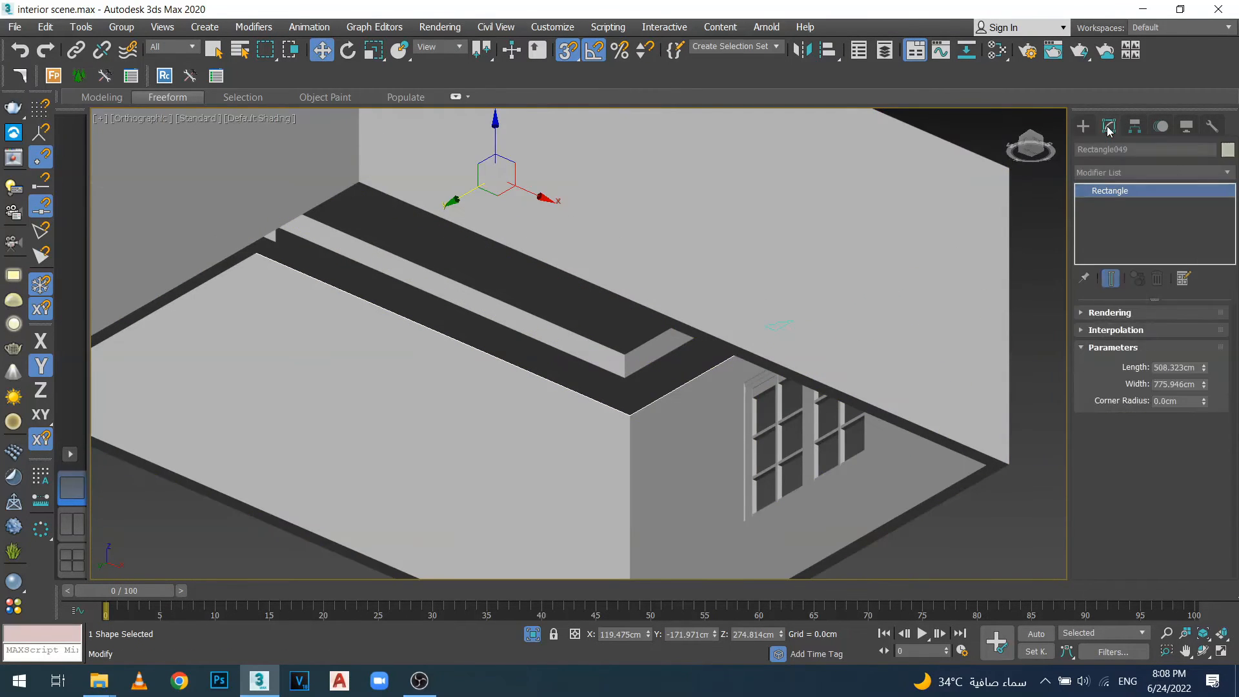
{"action": "left_click", "coordinate": [1134, 171]}
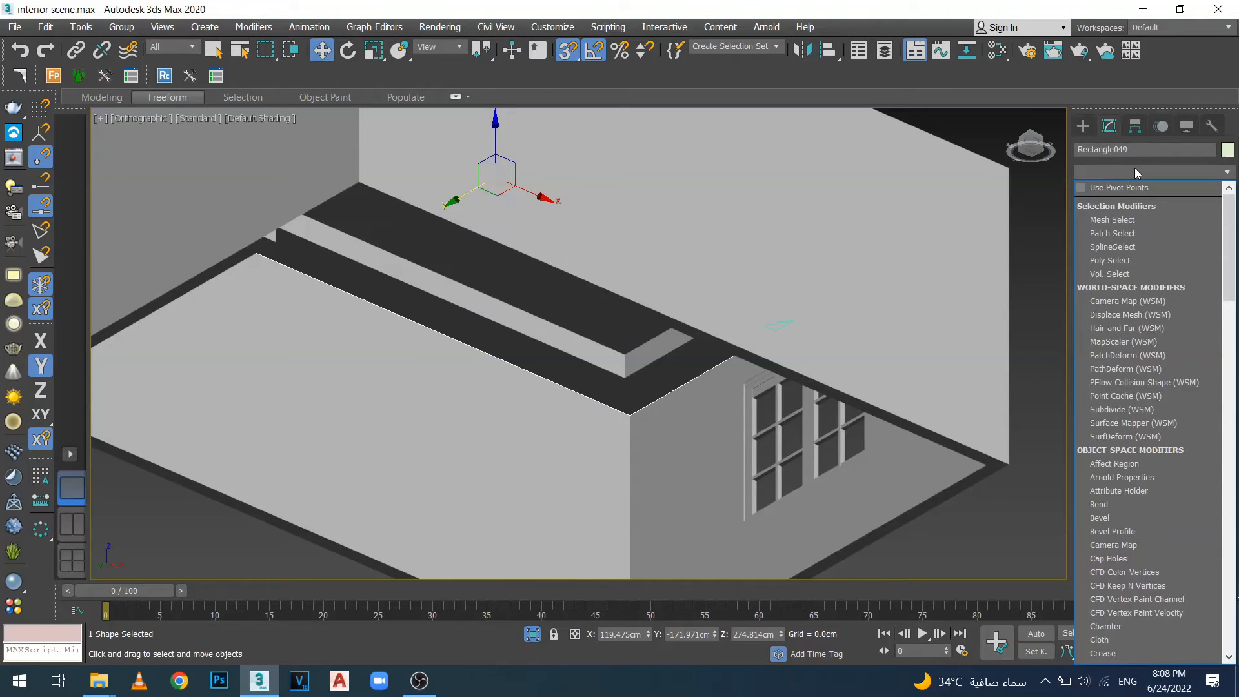
{"action": "type", "text": "sw"}
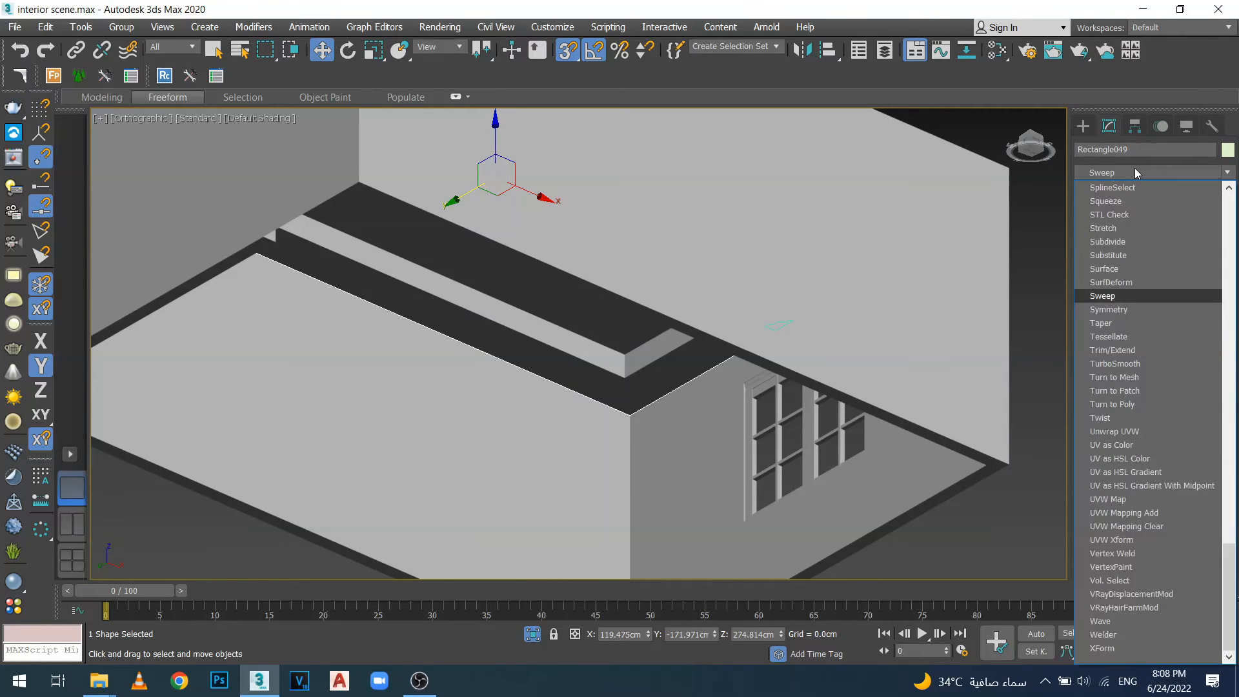
{"action": "key", "text": "Return"}
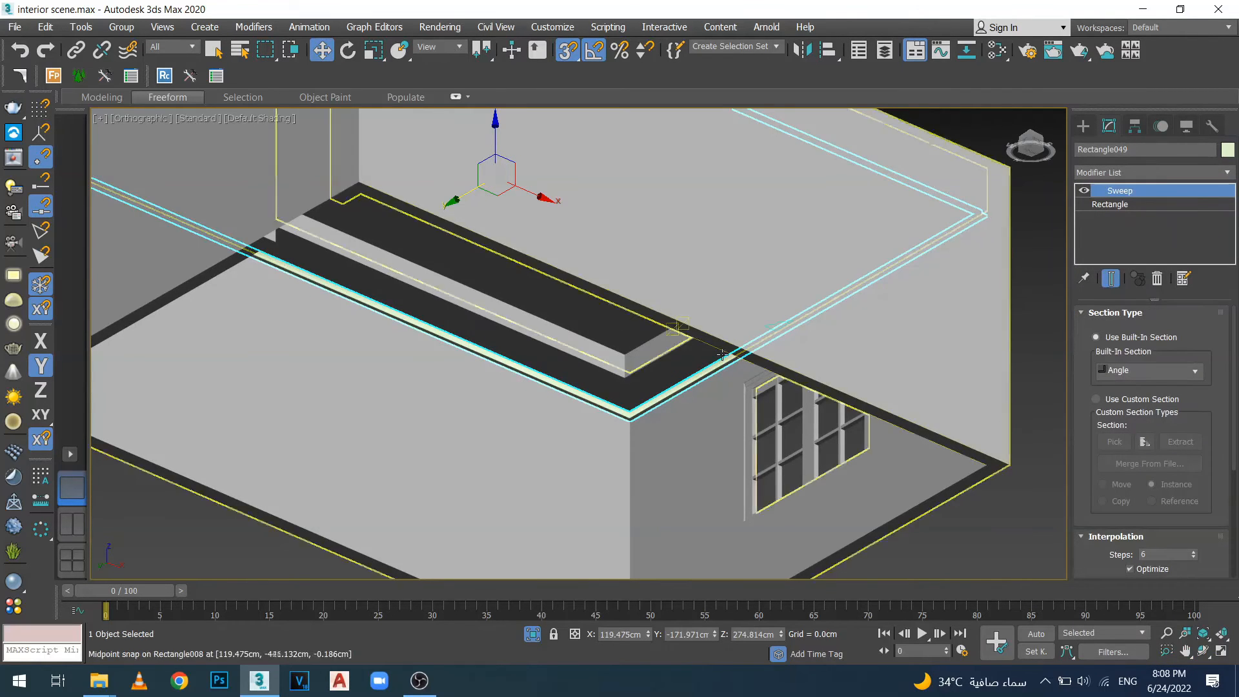
Switch the Sweep to a custom section and pick the moulding profile spline Shape108 as its section.
{"action": "scroll", "coordinate": [594, 422], "scroll_direction": "up", "scroll_amount": 4}
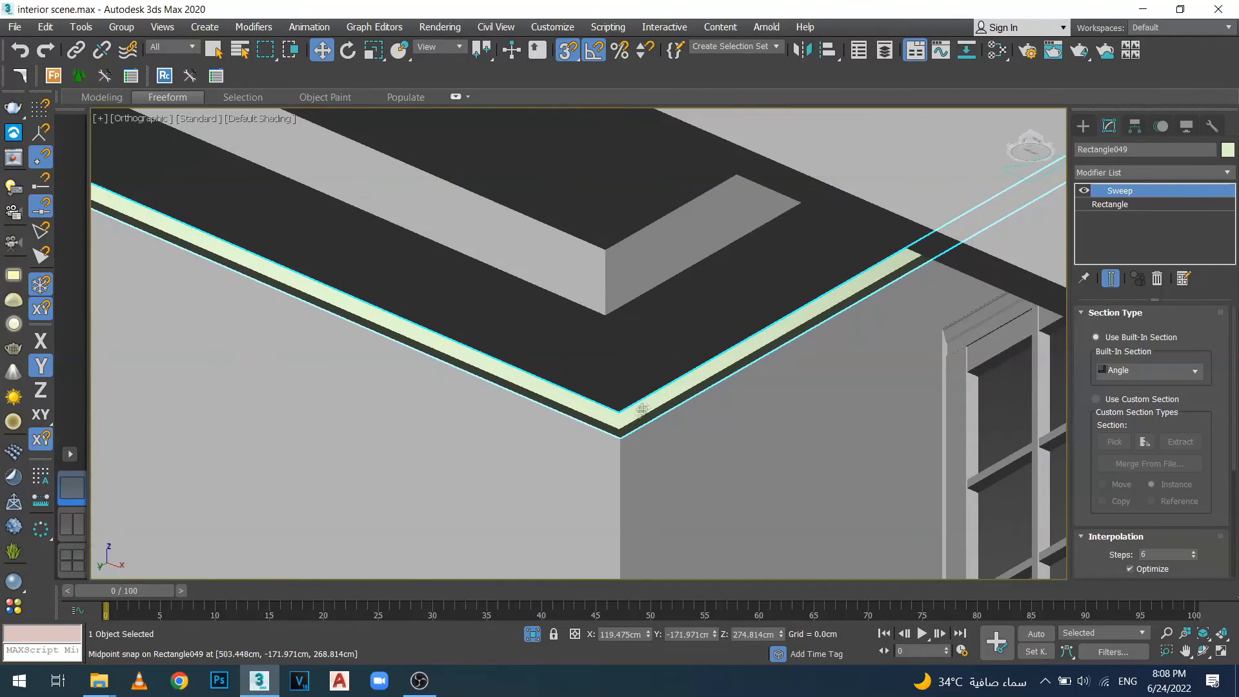
{"action": "left_click", "coordinate": [1194, 371]}
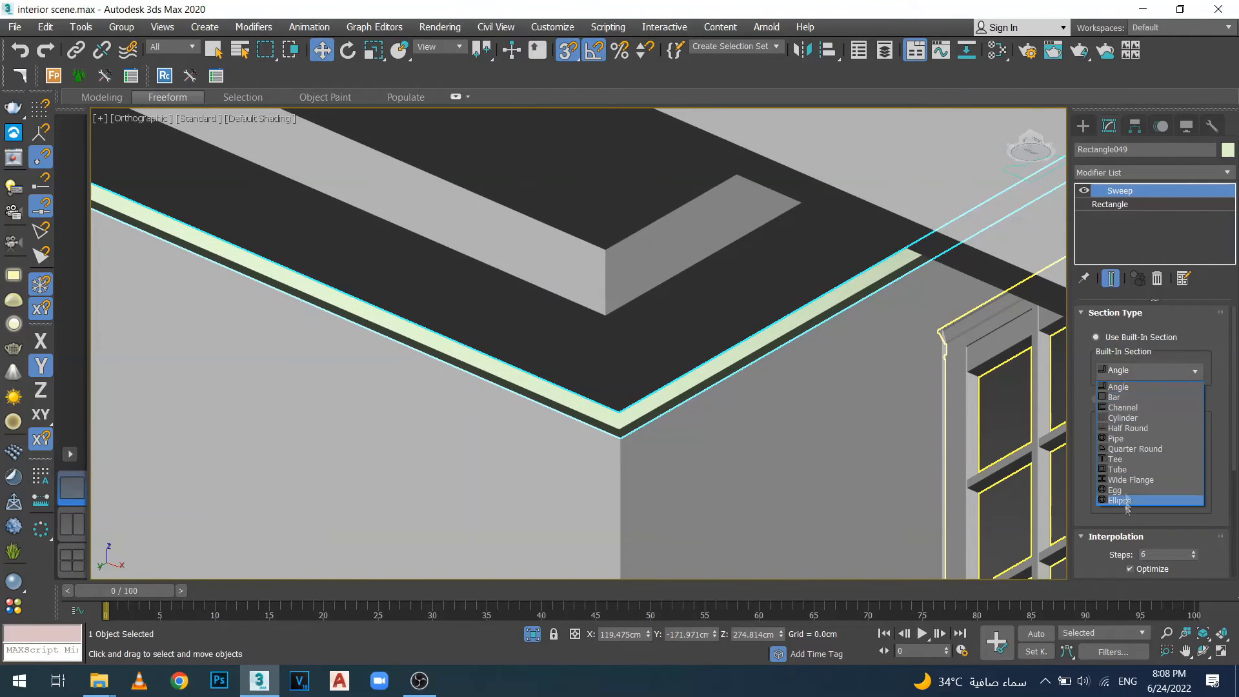
{"action": "left_click", "coordinate": [1207, 316]}
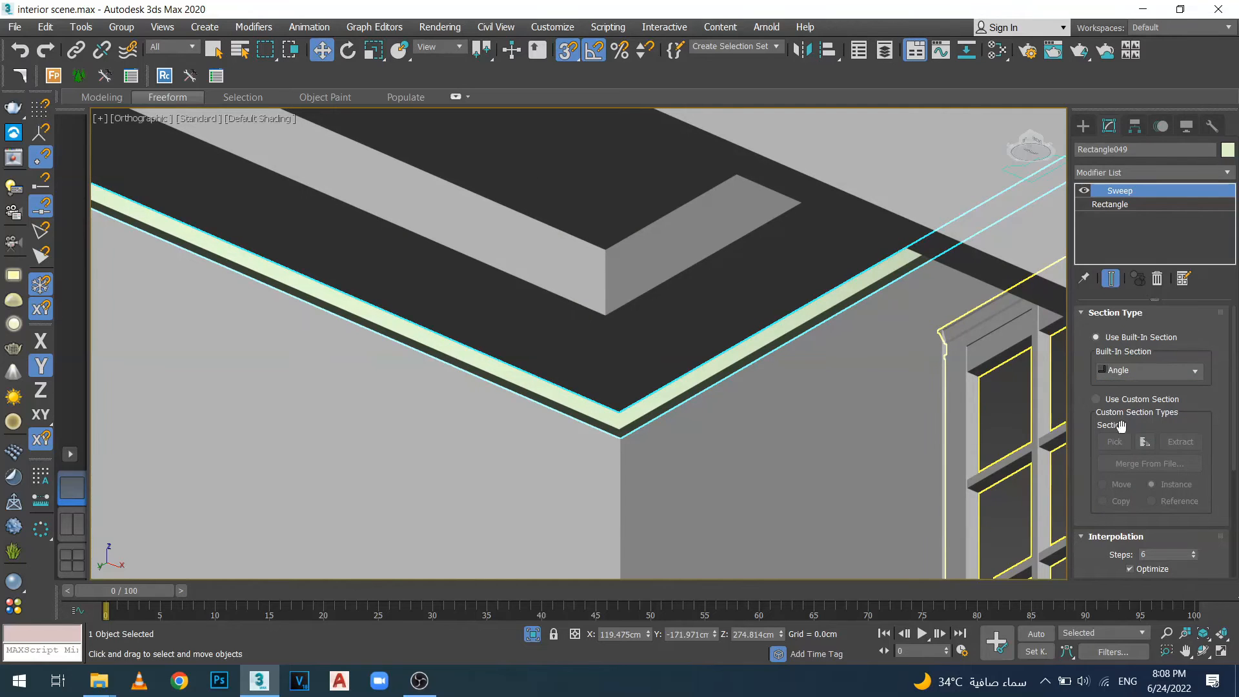
{"action": "left_click", "coordinate": [1103, 399]}
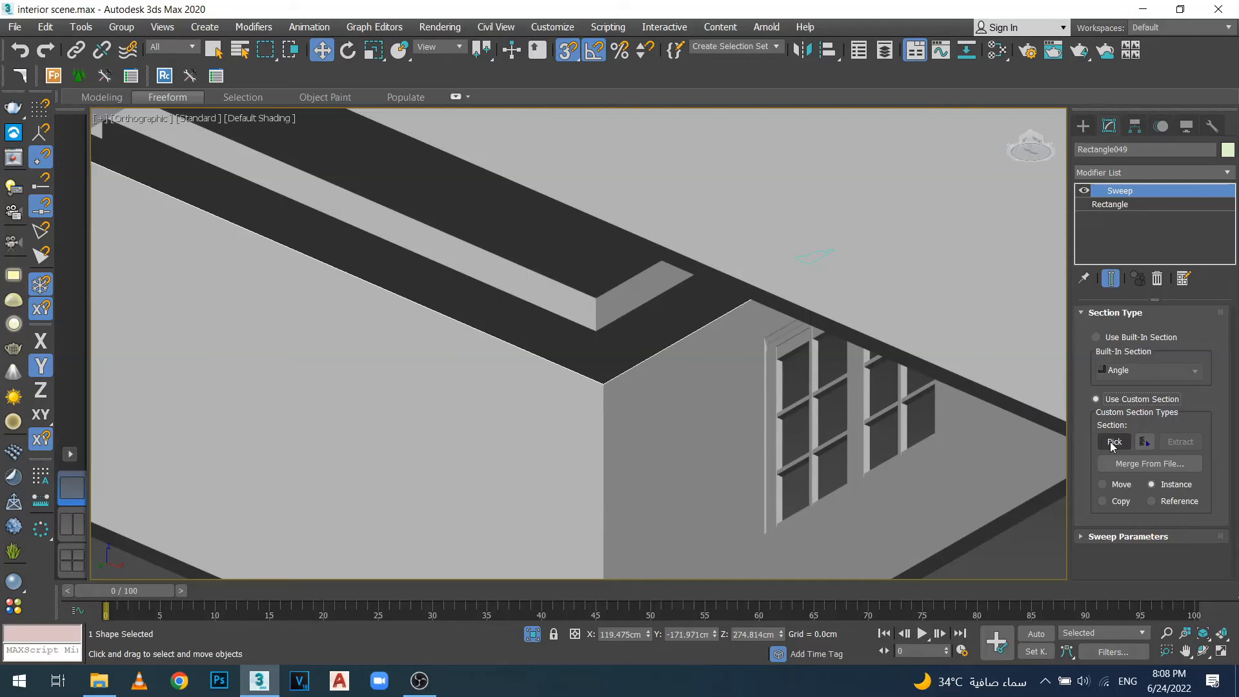
{"action": "left_click", "coordinate": [1112, 441]}
{"action": "left_click", "coordinate": [822, 252]}
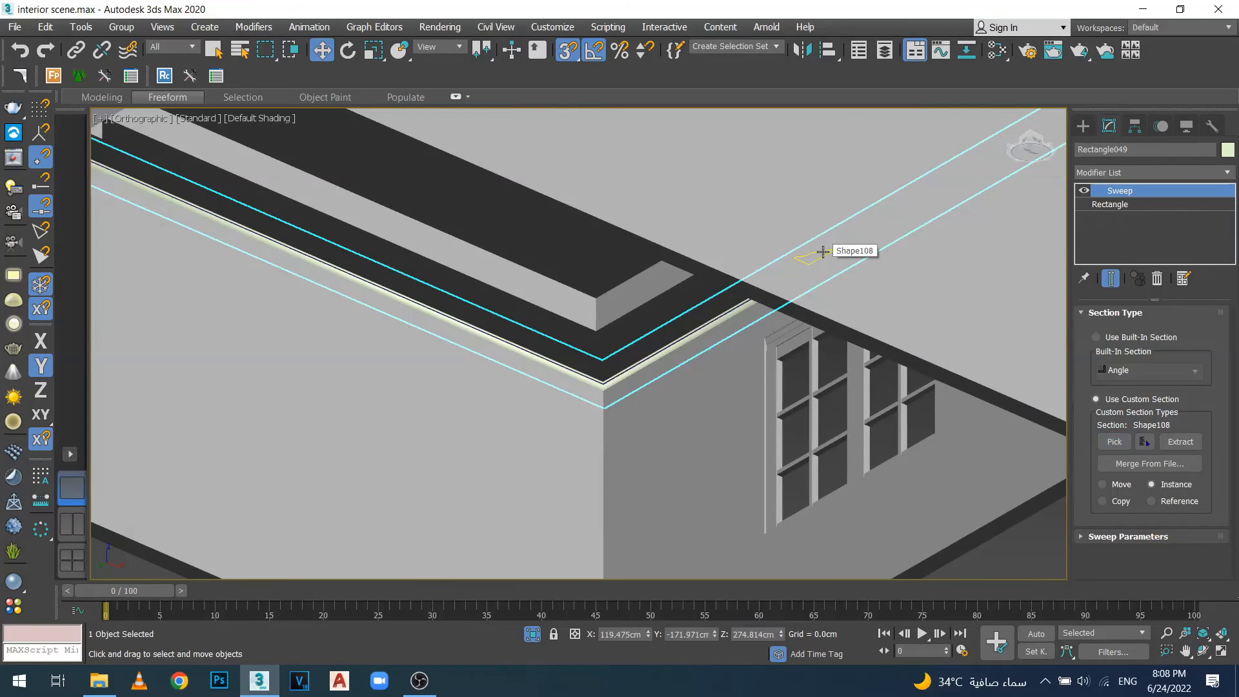
{"action": "scroll", "coordinate": [522, 341], "scroll_direction": "up", "scroll_amount": 5}
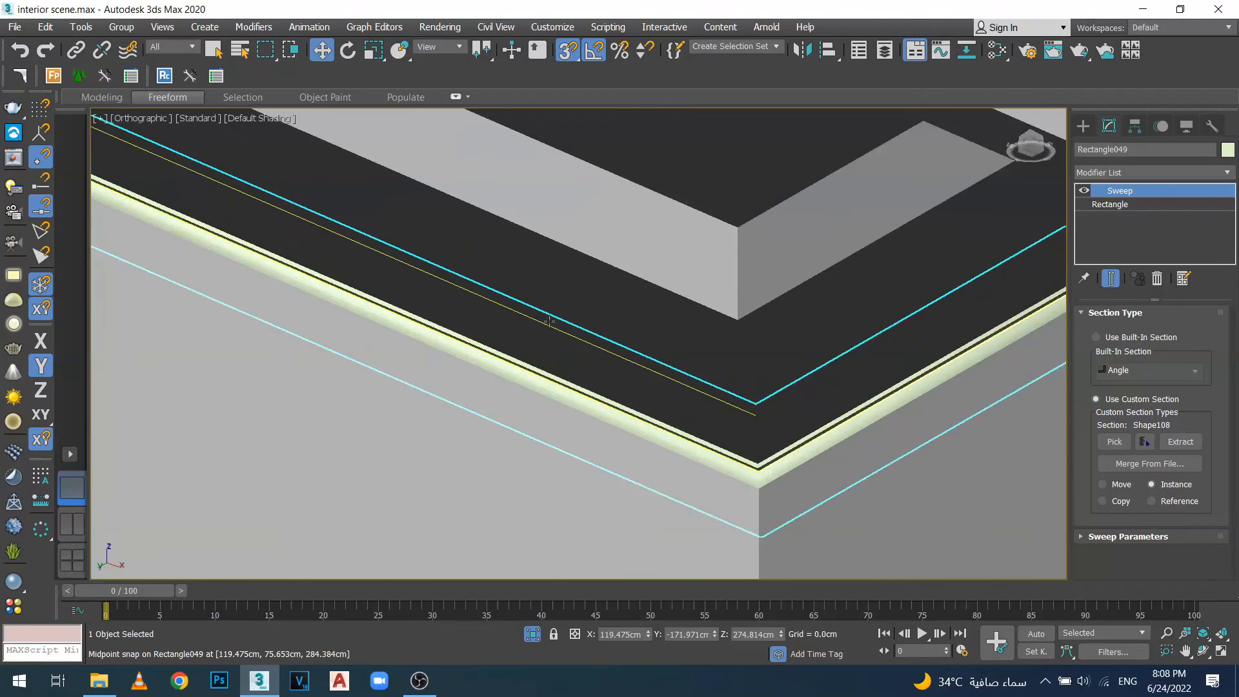
Examine in front wireframe view how the swept moulding sits relative to the room's wall and the dropped ceiling's lower edge.
{"action": "key", "text": "f"}
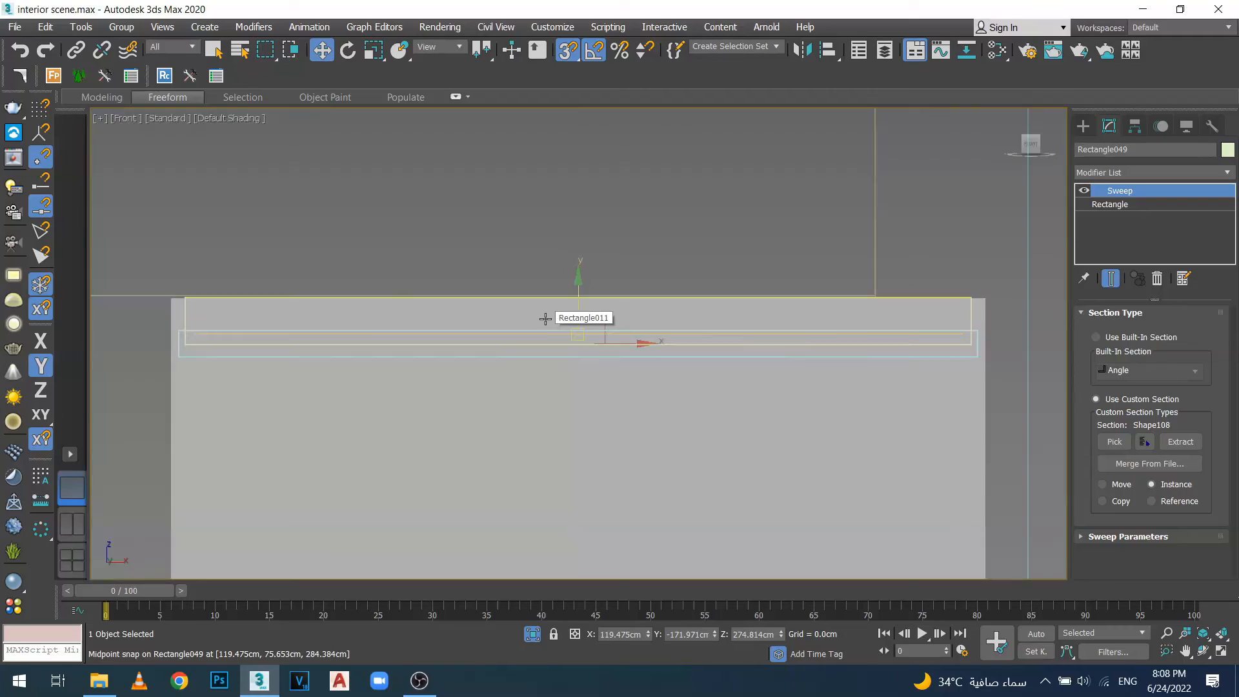
{"action": "key", "text": "F3"}
{"action": "scroll", "coordinate": [783, 409], "scroll_direction": "up", "scroll_amount": 6}
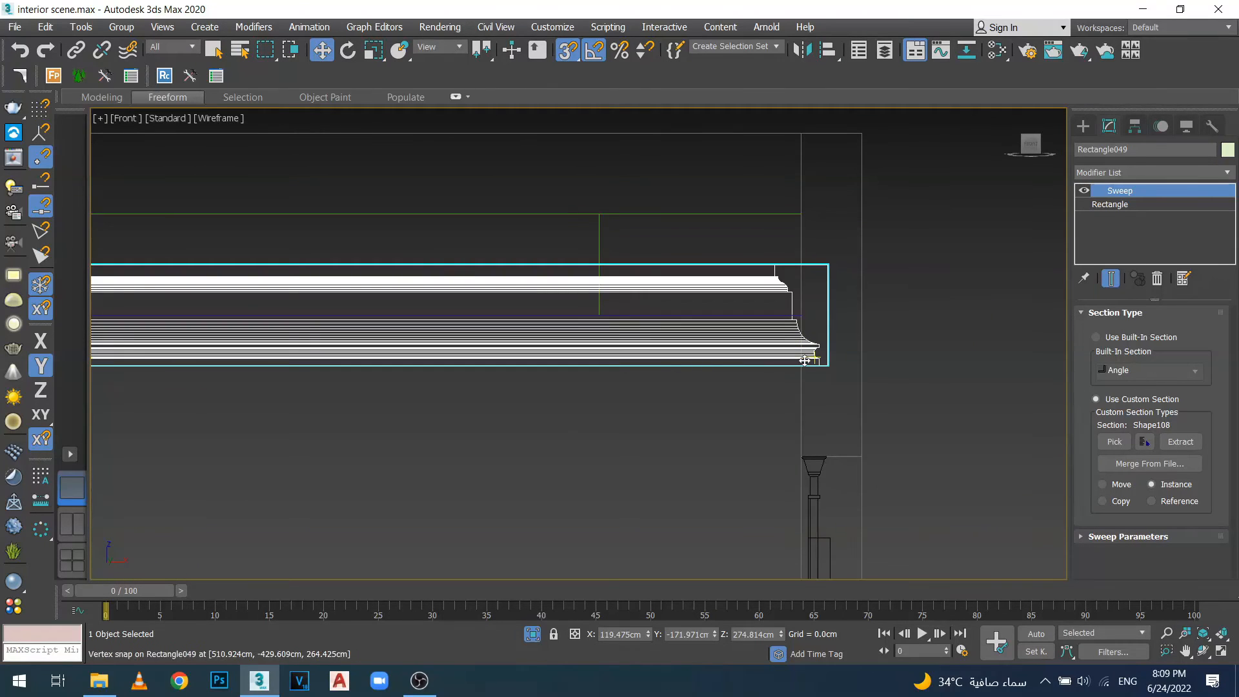
{"action": "scroll", "coordinate": [820, 295], "scroll_direction": "down", "scroll_amount": 3}
{"action": "scroll", "coordinate": [824, 310], "scroll_direction": "up", "scroll_amount": 3}
{"action": "scroll", "coordinate": [824, 310], "scroll_direction": "up", "scroll_amount": 5}
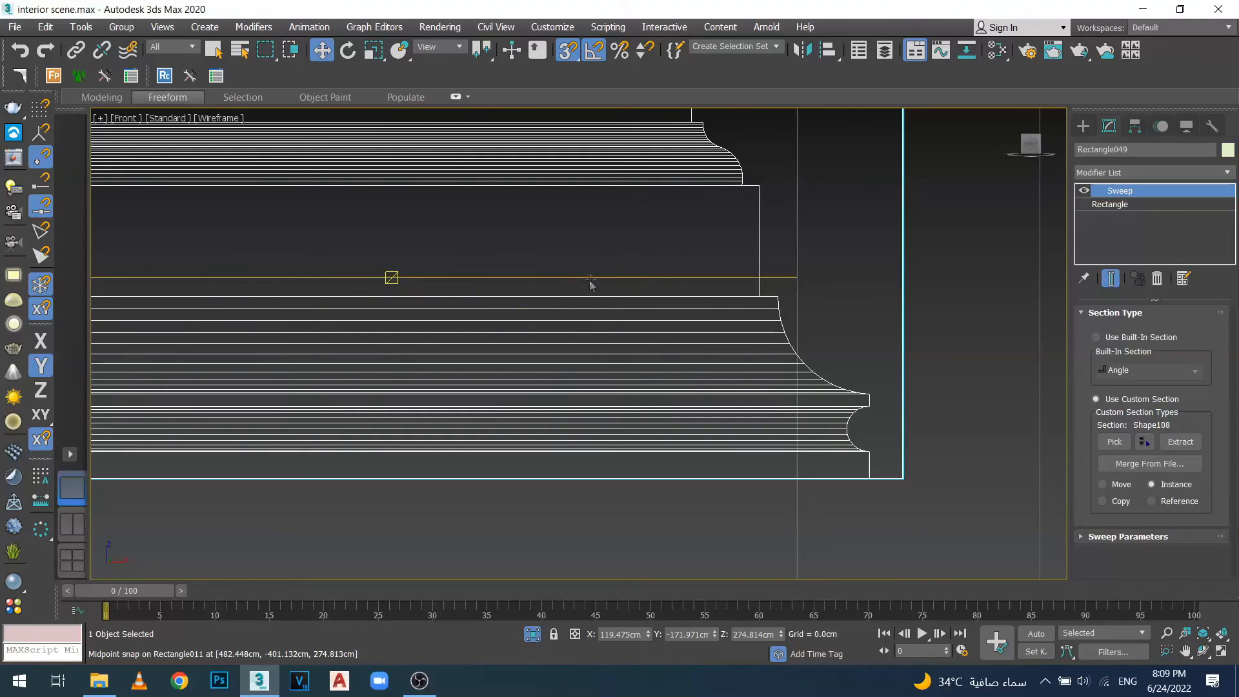
{"action": "scroll", "coordinate": [810, 282], "scroll_direction": "down", "scroll_amount": 5}
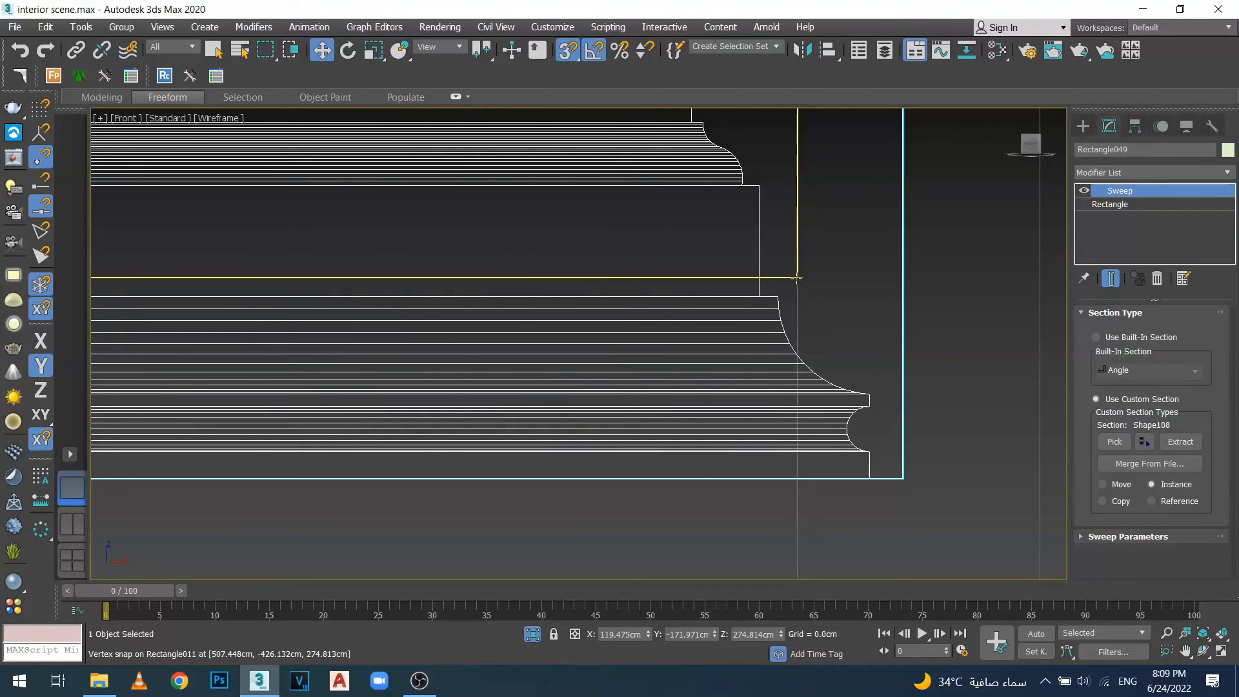
{"action": "middle_click_drag", "start_coordinate": [619, 458], "coordinate": [689, 389]}
{"action": "scroll", "coordinate": [695, 393], "scroll_direction": "down", "scroll_amount": 2}
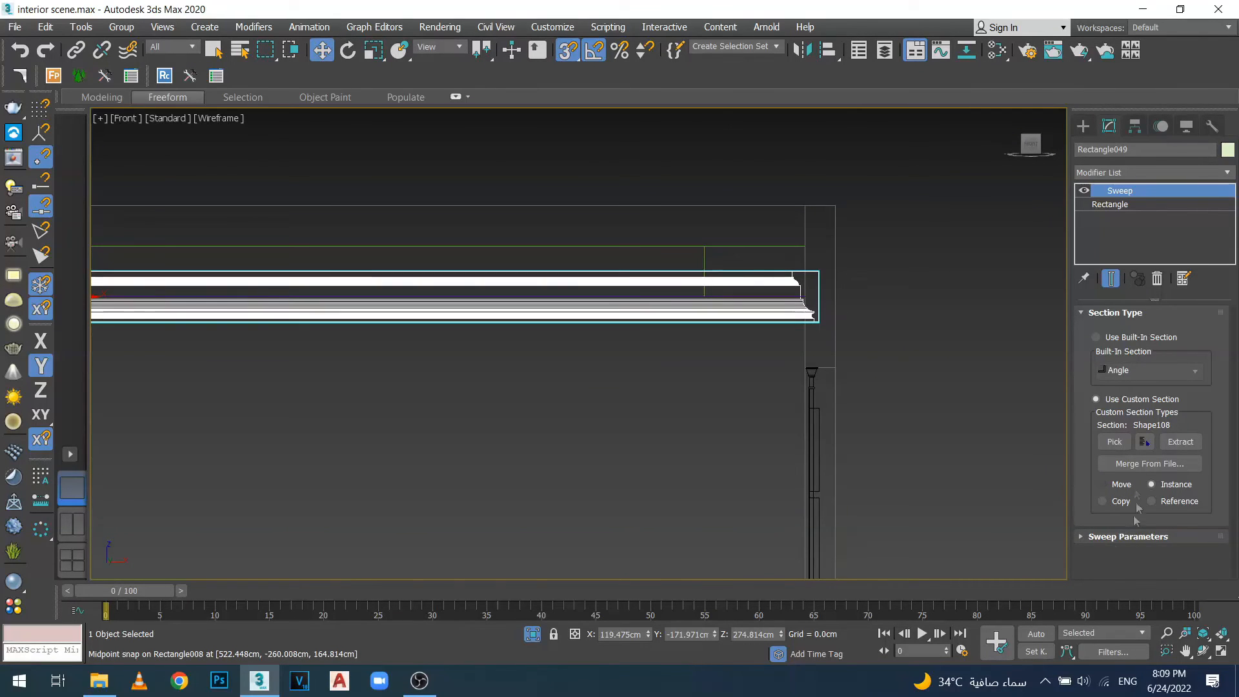
Try several pivot alignment presets for the Sweep section: top left, middle left, centre, bottom centre and bottom left.
{"action": "left_click", "coordinate": [1089, 539]}
{"action": "scroll", "coordinate": [736, 425], "scroll_direction": "down", "scroll_amount": 3}
{"action": "scroll", "coordinate": [1123, 476], "scroll_direction": "up", "scroll_amount": 3}
{"action": "scroll", "coordinate": [1125, 517], "scroll_direction": "down", "scroll_amount": 3}
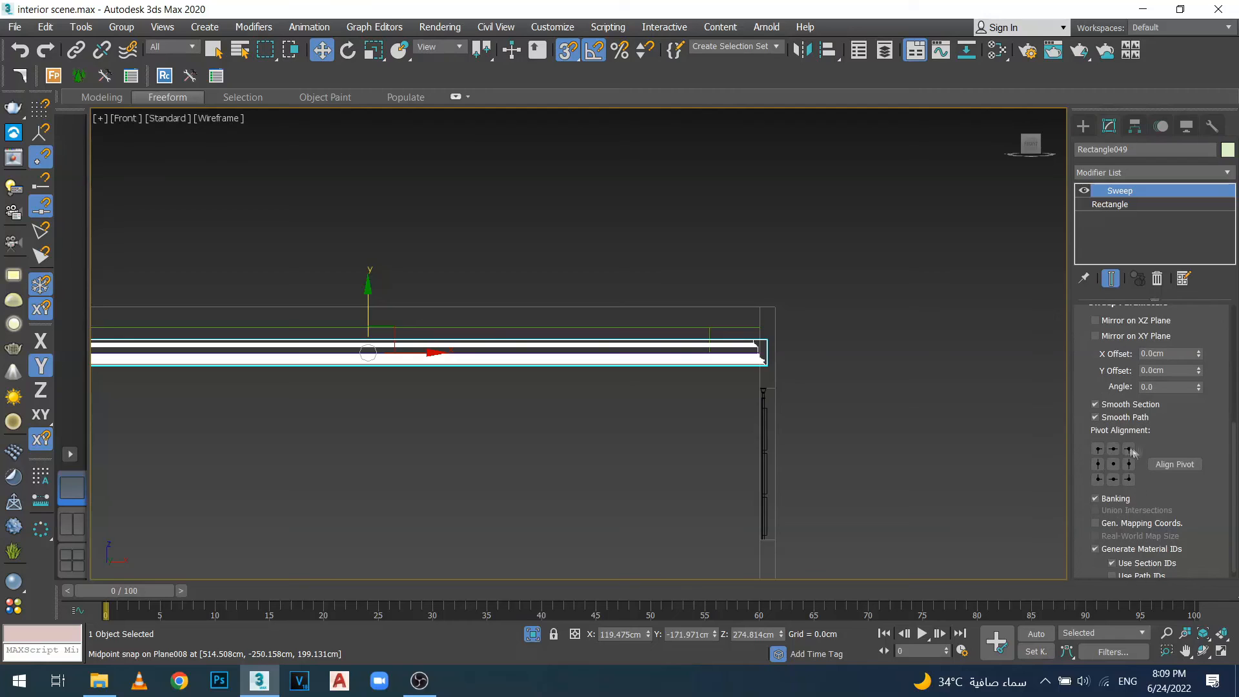
{"action": "left_click", "coordinate": [1097, 449]}
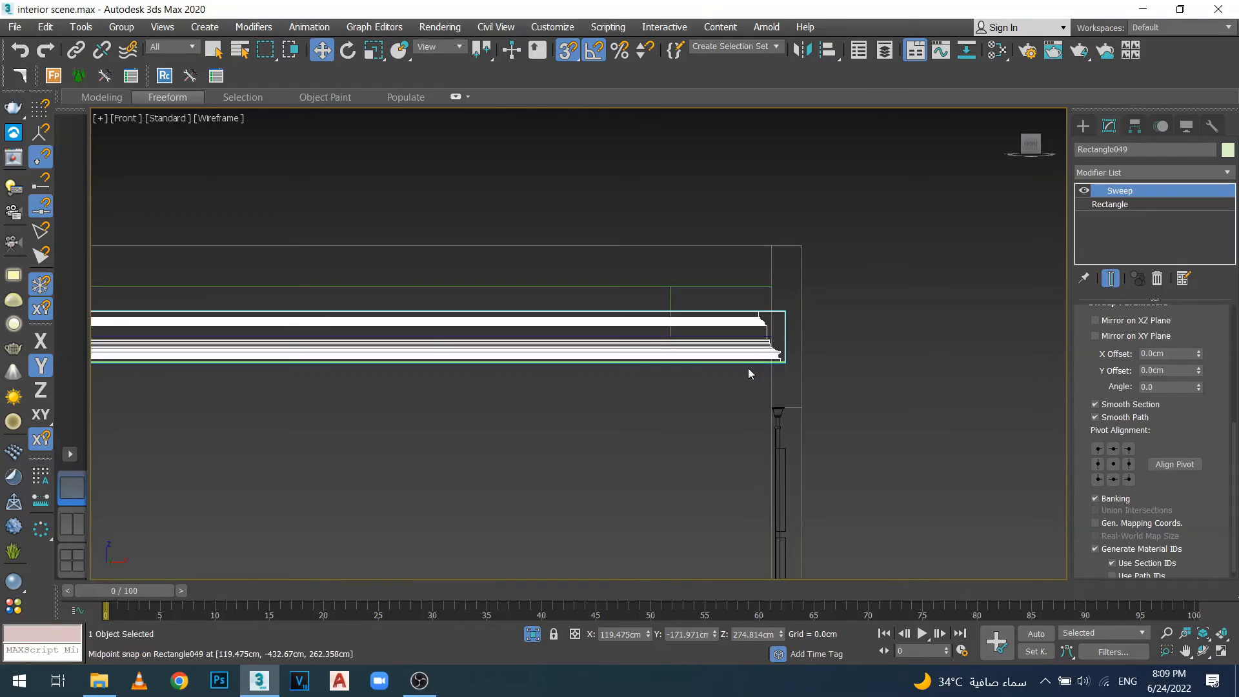
{"action": "left_click", "coordinate": [1098, 449]}
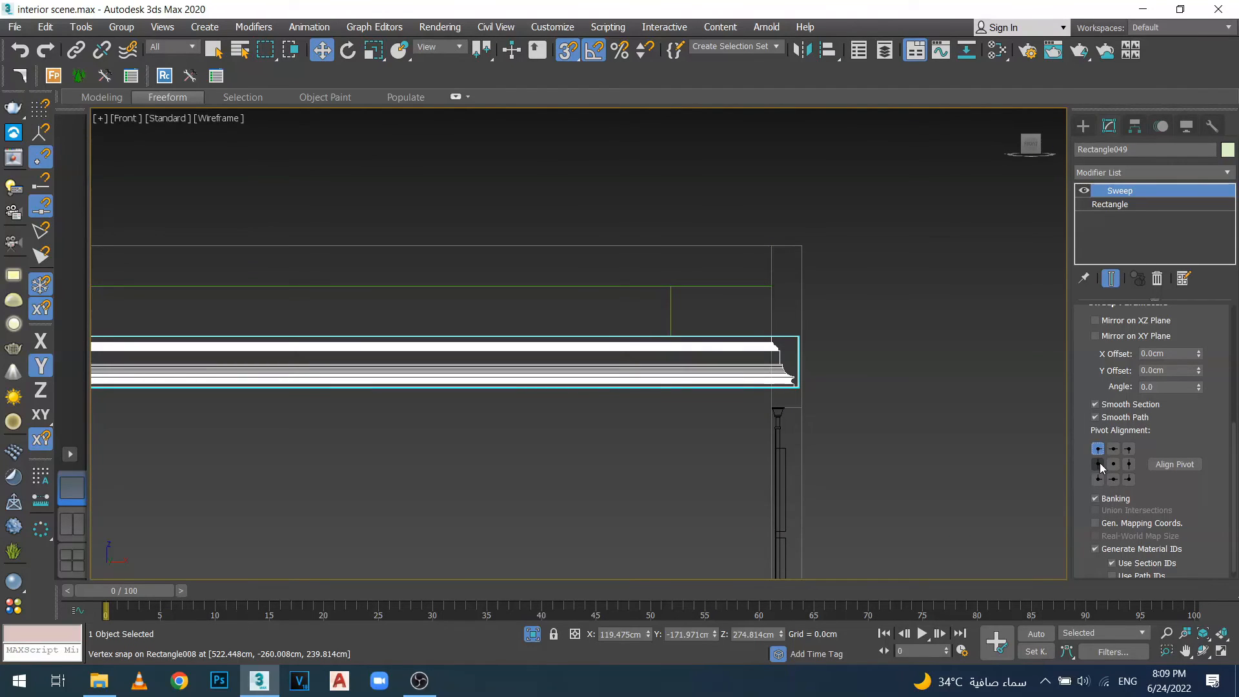
{"action": "left_click", "coordinate": [1098, 464]}
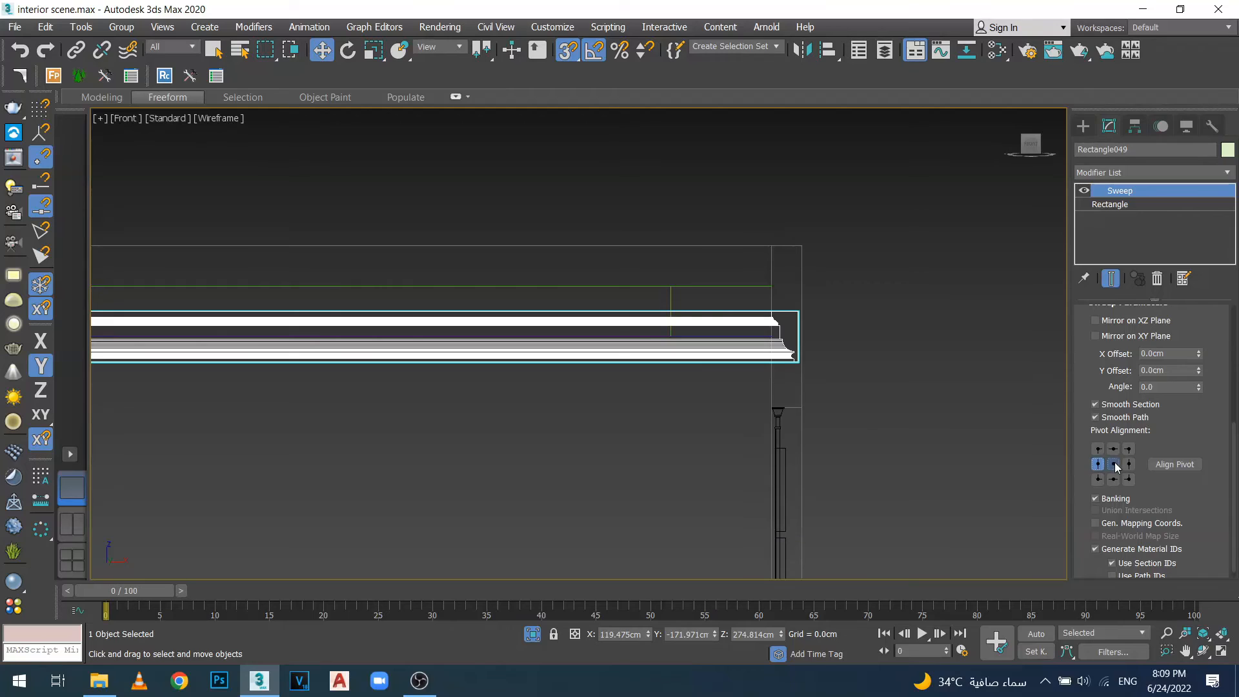
{"action": "left_click", "coordinate": [1114, 464]}
{"action": "left_click", "coordinate": [1112, 480]}
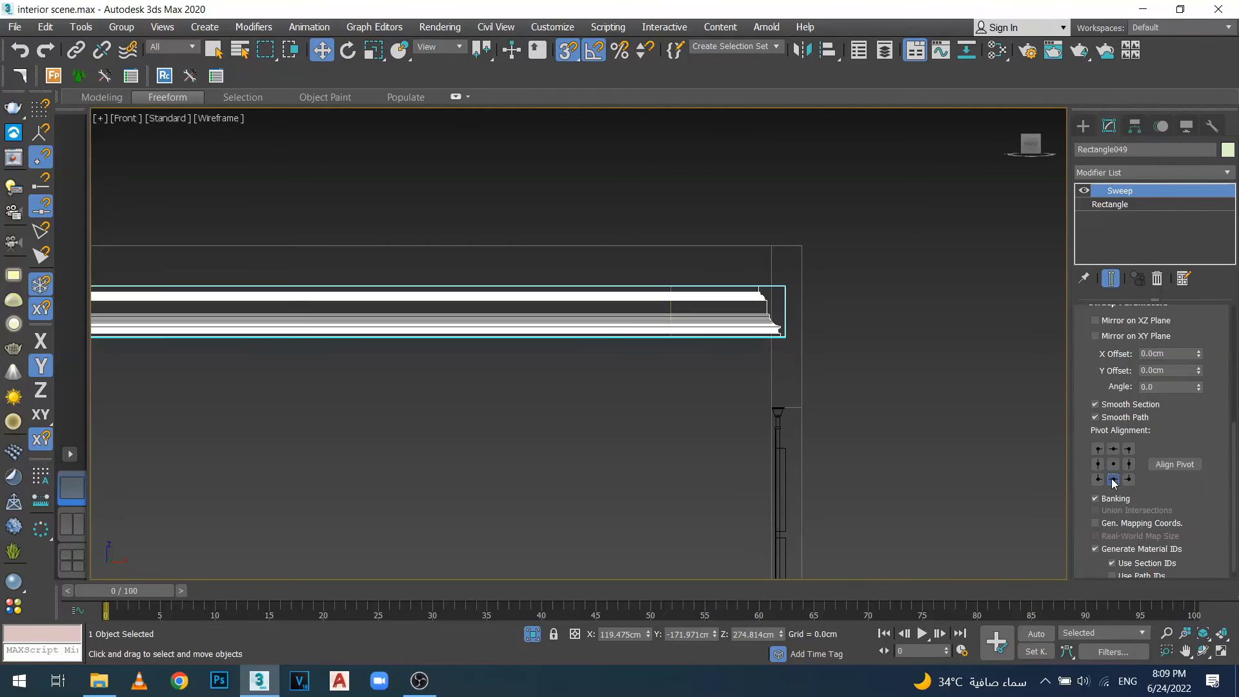
{"action": "left_click", "coordinate": [1098, 480]}
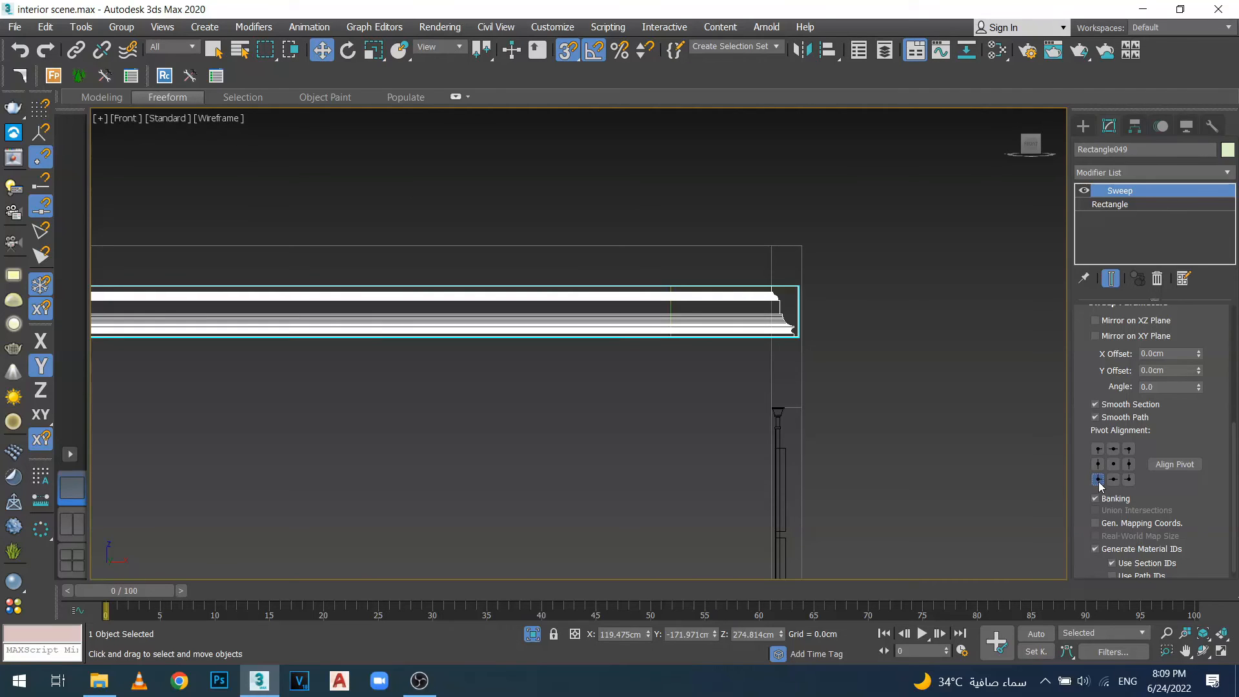
{"action": "left_click", "coordinate": [1098, 479]}
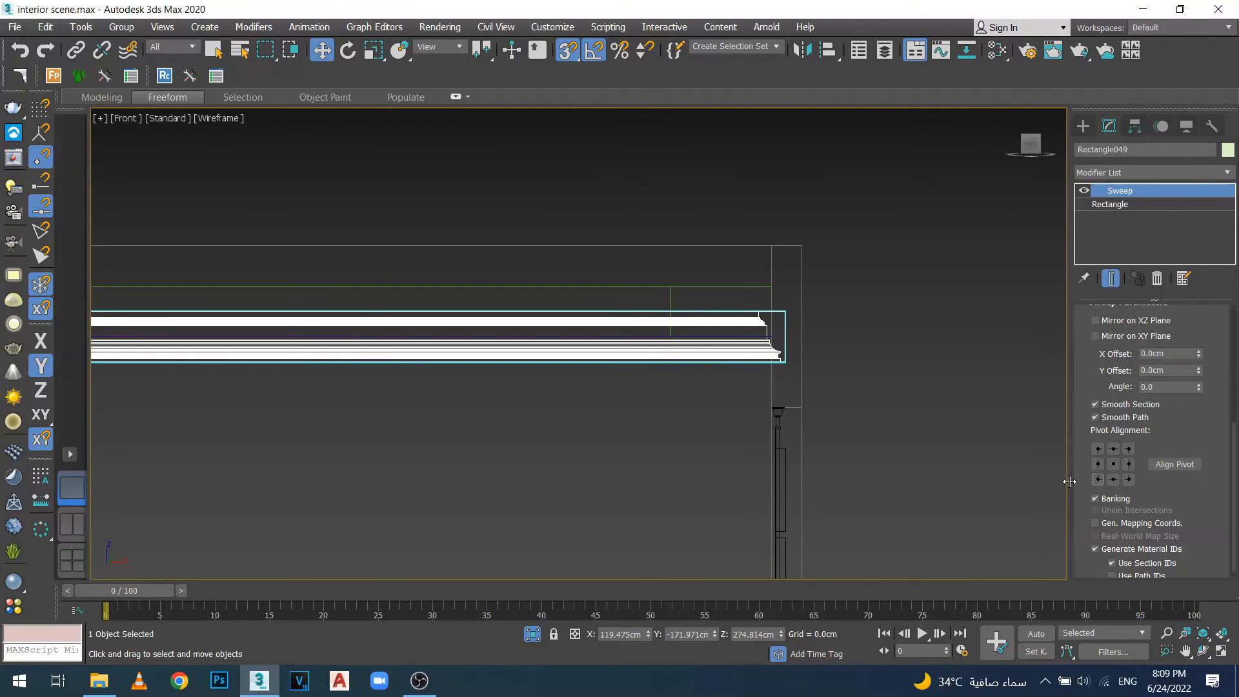
Use Align Pivot to set the moulding section's pivot to its top-right corner, placing it below the dropped ceiling and inside the wall.
{"action": "left_click", "coordinate": [1174, 465]}
{"action": "scroll", "coordinate": [765, 345], "scroll_direction": "up", "scroll_amount": 5}
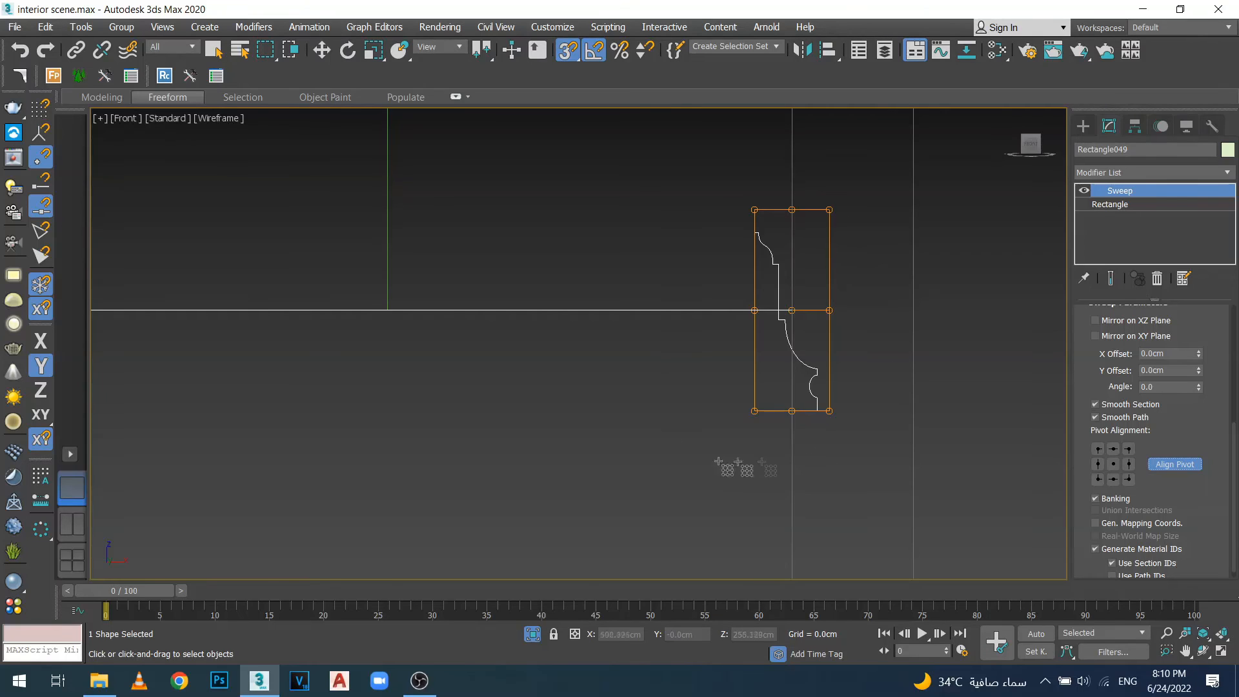
{"action": "scroll", "coordinate": [855, 404], "scroll_direction": "down", "scroll_amount": 4}
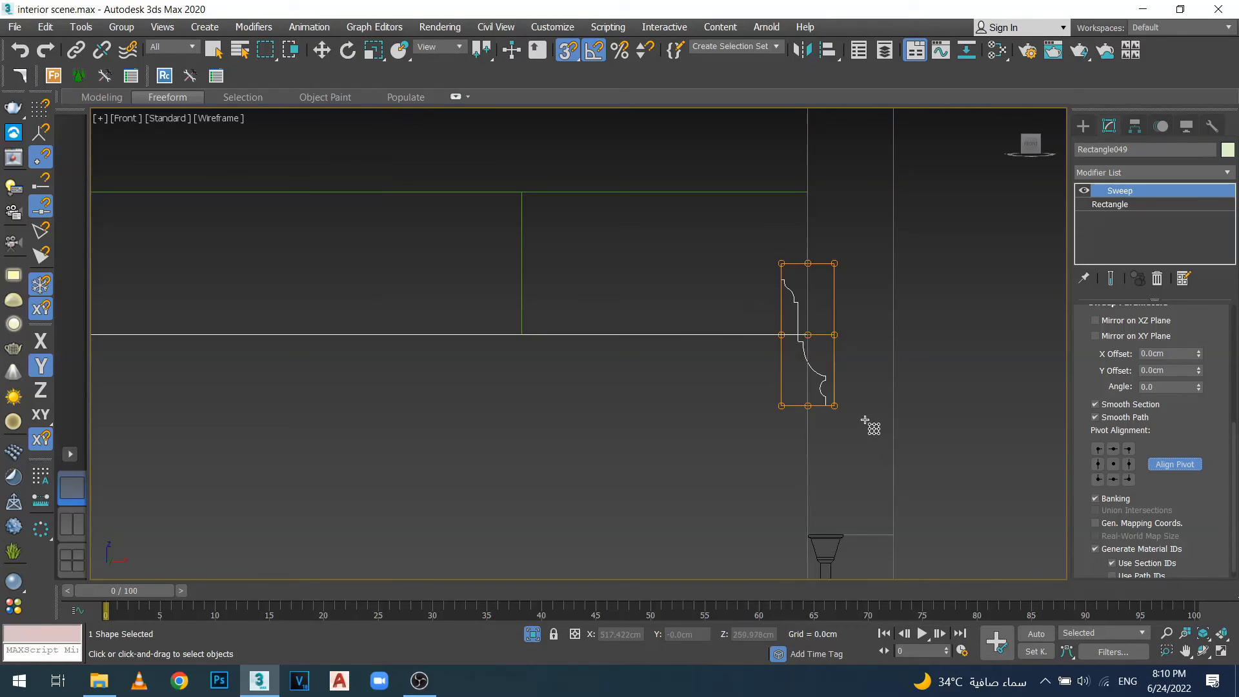
{"action": "scroll", "coordinate": [865, 326], "scroll_direction": "up", "scroll_amount": 1}
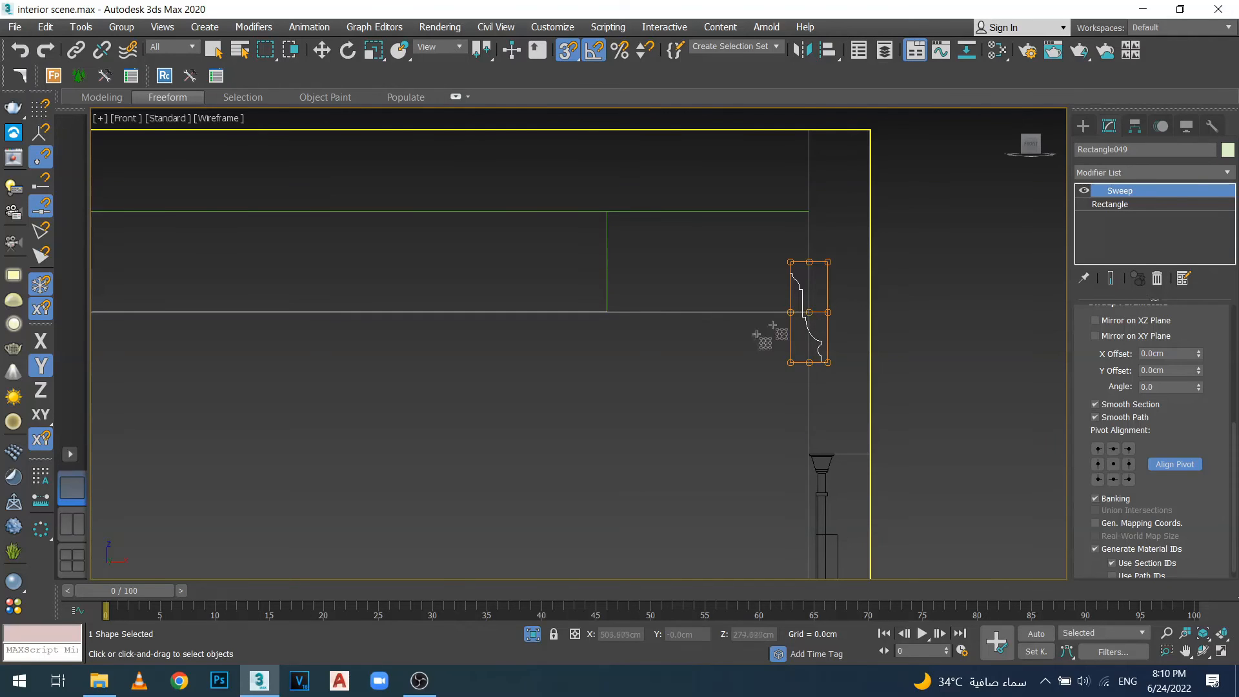
{"action": "scroll", "coordinate": [809, 323], "scroll_direction": "up", "scroll_amount": 4}
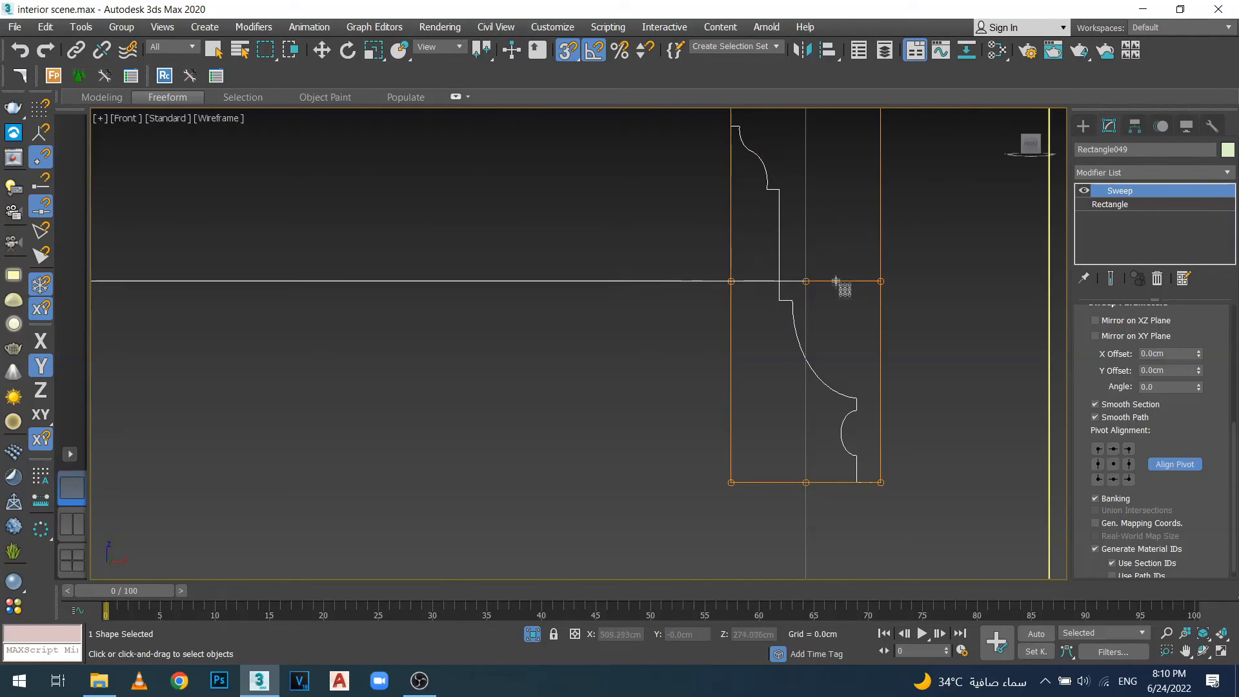
{"action": "scroll", "coordinate": [559, 417], "scroll_direction": "down", "scroll_amount": 2}
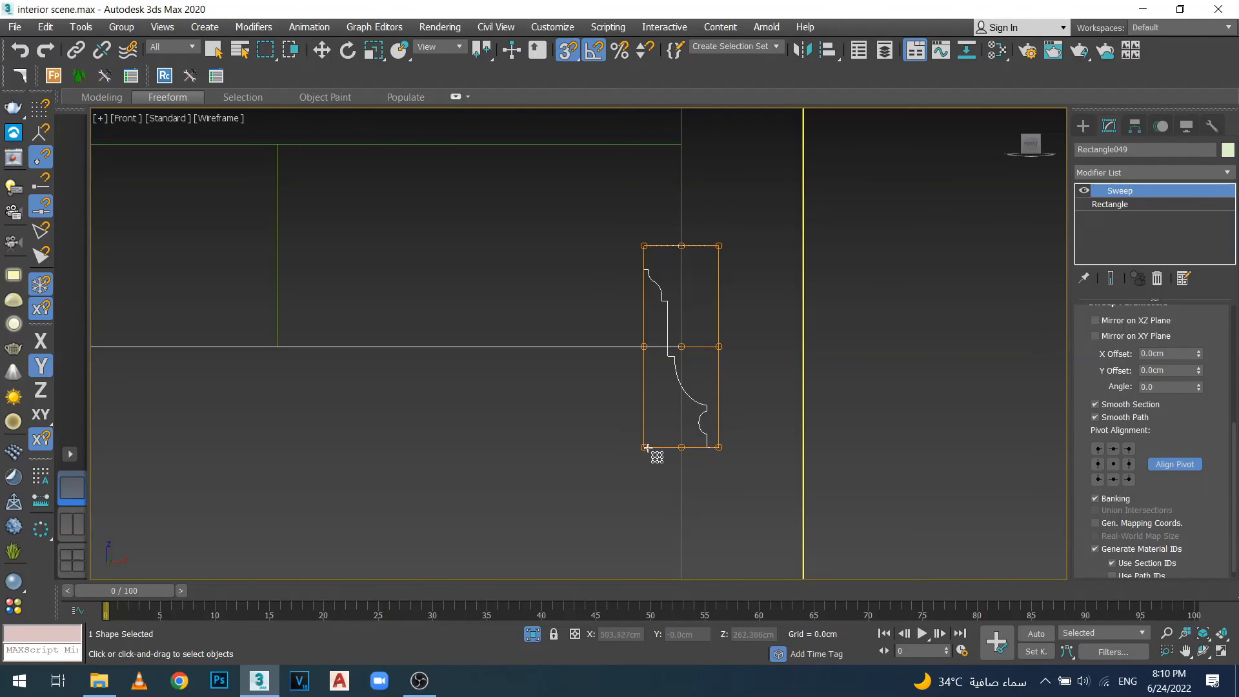
{"action": "scroll", "coordinate": [683, 352], "scroll_direction": "up", "scroll_amount": 4}
{"action": "scroll", "coordinate": [683, 351], "scroll_direction": "up", "scroll_amount": 1}
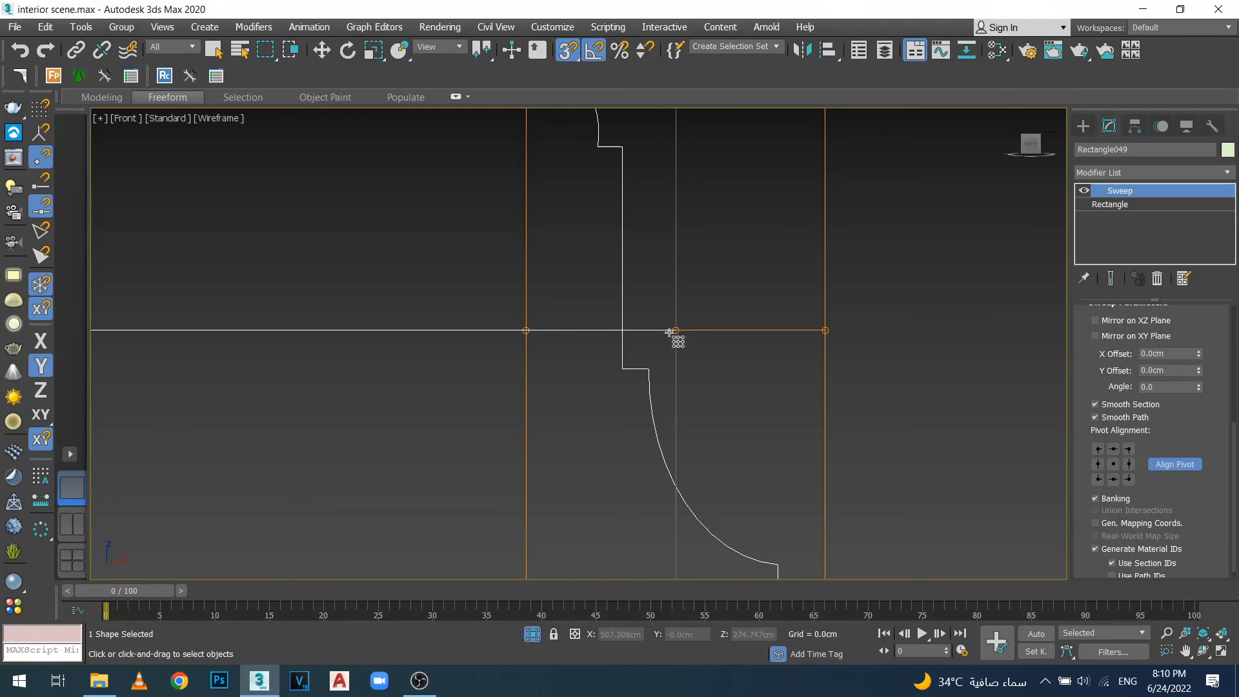
{"action": "scroll", "coordinate": [679, 374], "scroll_direction": "down", "scroll_amount": 8}
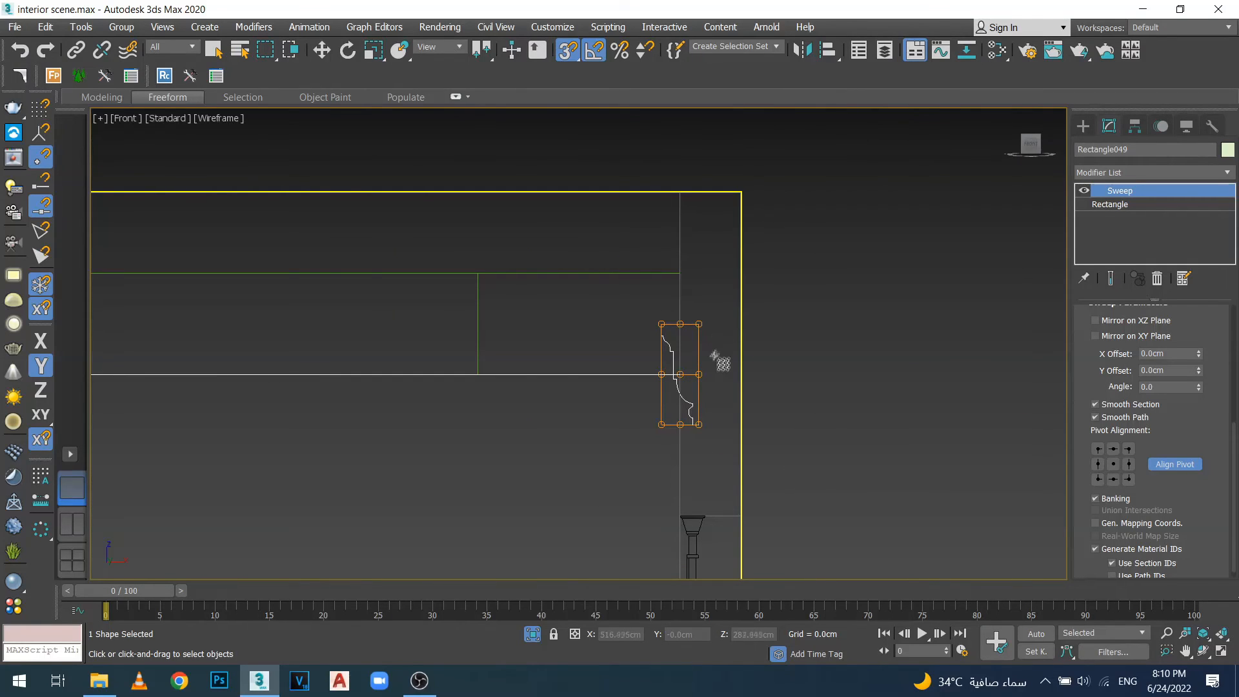
{"action": "left_click", "coordinate": [698, 324]}
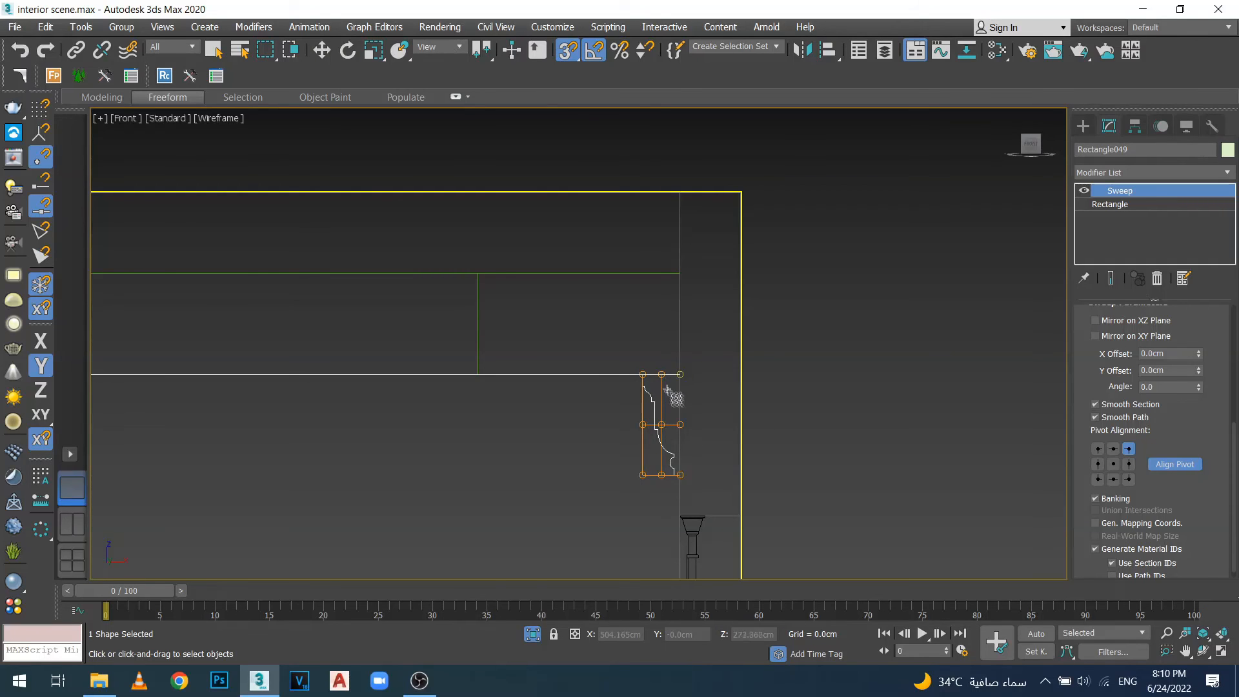
Try mirroring the sweep section on the XZ plane and revert it.
{"action": "left_click", "coordinate": [1097, 322]}
{"action": "left_click", "coordinate": [1095, 321]}
{"action": "scroll", "coordinate": [661, 377], "scroll_direction": "down", "scroll_amount": 2}
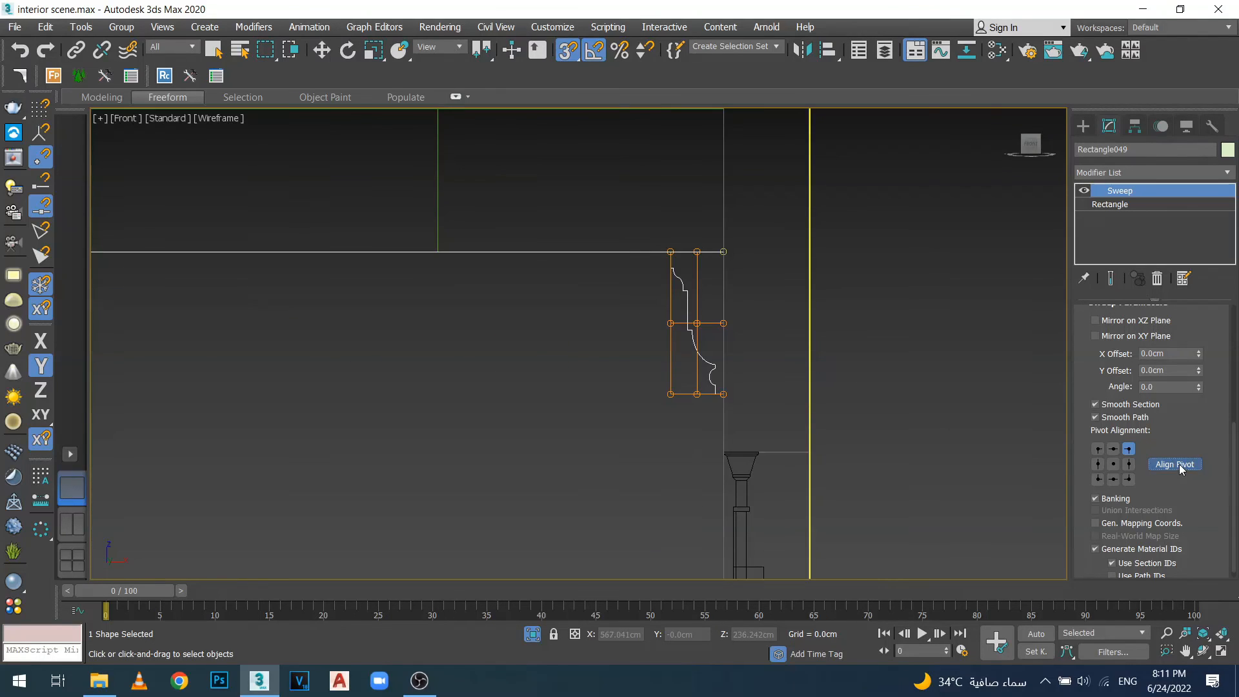
Finish the pivot alignment and check the swept cornice at the wall corner in a shaded orbited view.
{"action": "left_click", "coordinate": [1176, 464]}
{"action": "scroll", "coordinate": [656, 416], "scroll_direction": "down", "scroll_amount": 6}
{"action": "mouse_move", "coordinate": [501, 447]}
{"action": "middle_mouse_down", "text": "alt"}
{"action": "mouse_move", "coordinate": [547, 447]}
{"action": "mouse_move", "coordinate": [562, 419]}
{"action": "middle_mouse_up", "text": "alt"}
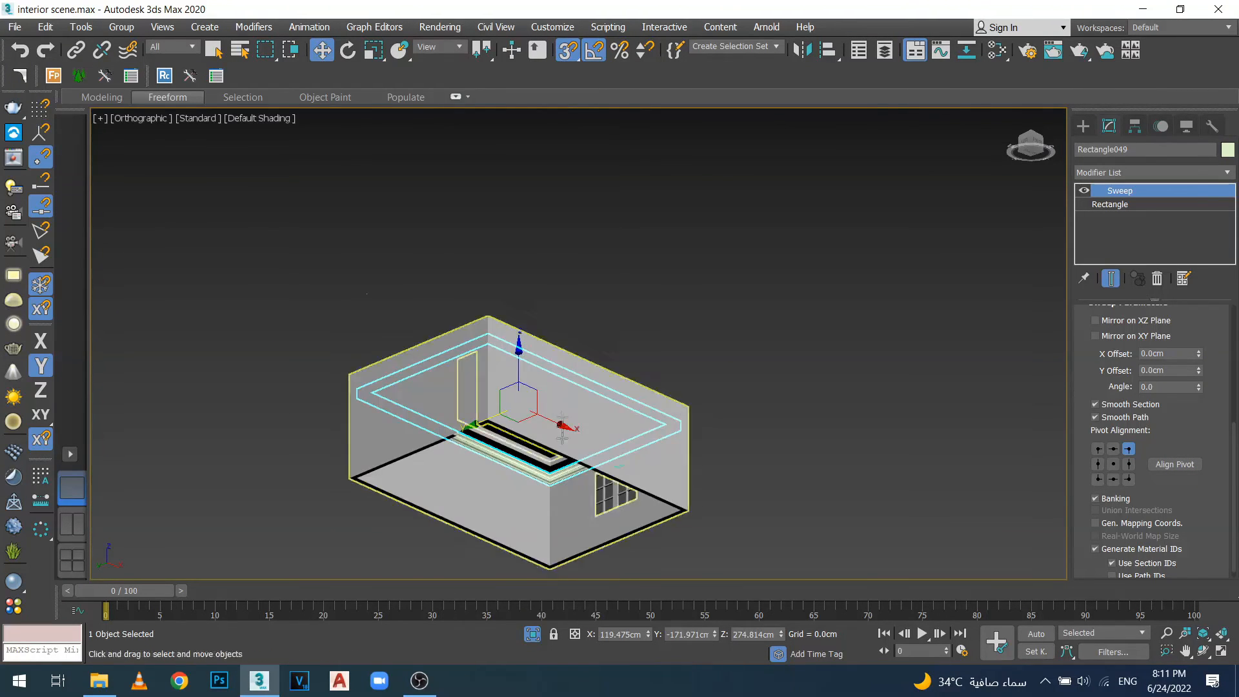
{"action": "scroll", "coordinate": [536, 468], "scroll_direction": "up", "scroll_amount": 10}
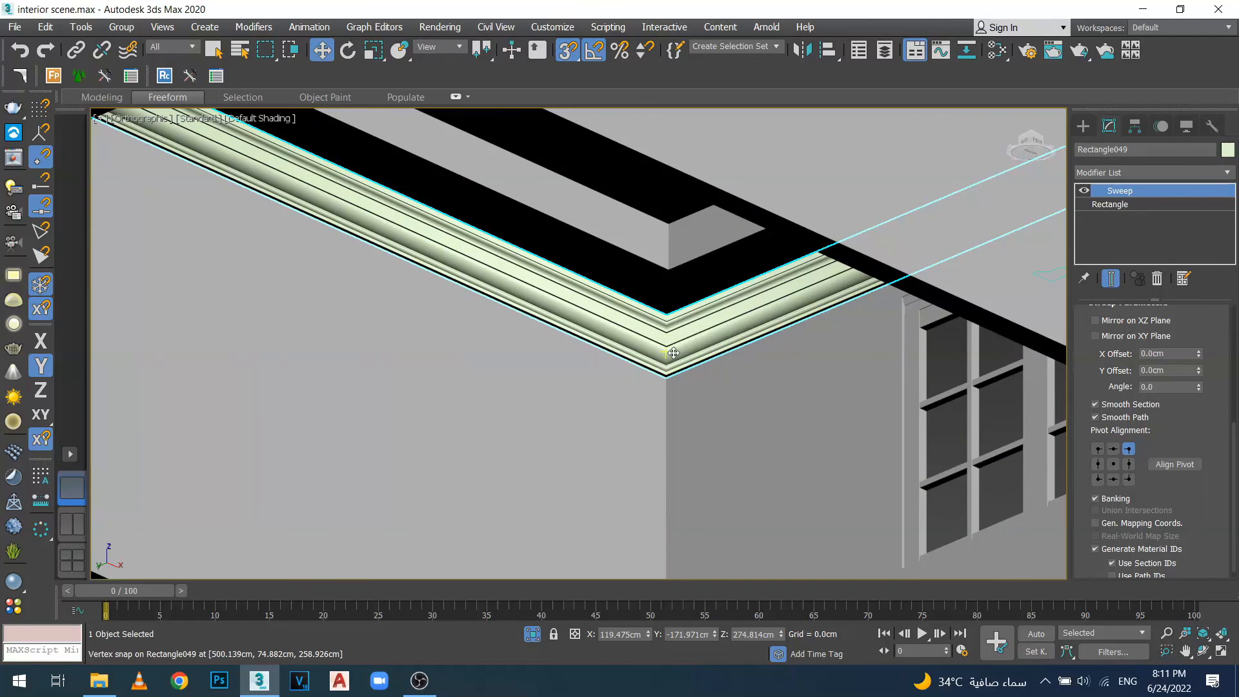
Turn off snapping and measure the swept cornice's overall dimensions with the Measure utility.
{"action": "key", "text": "s"}
{"action": "left_click", "coordinate": [1211, 125]}
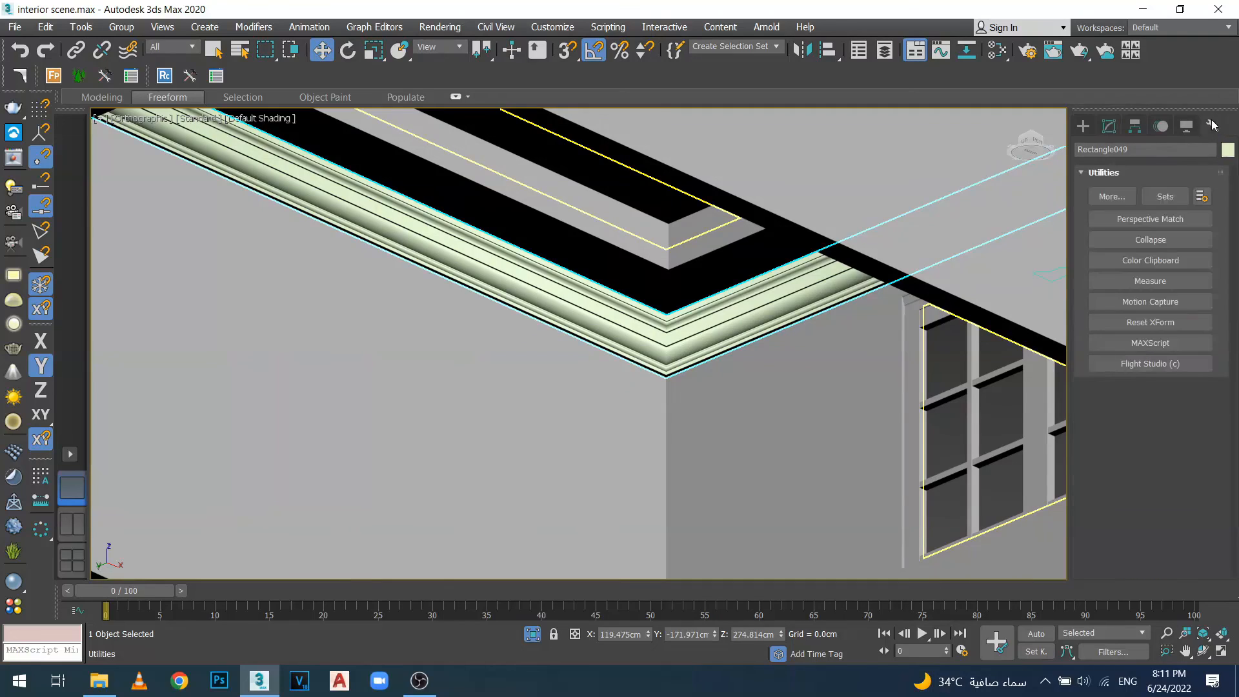
{"action": "left_click", "coordinate": [1150, 282]}
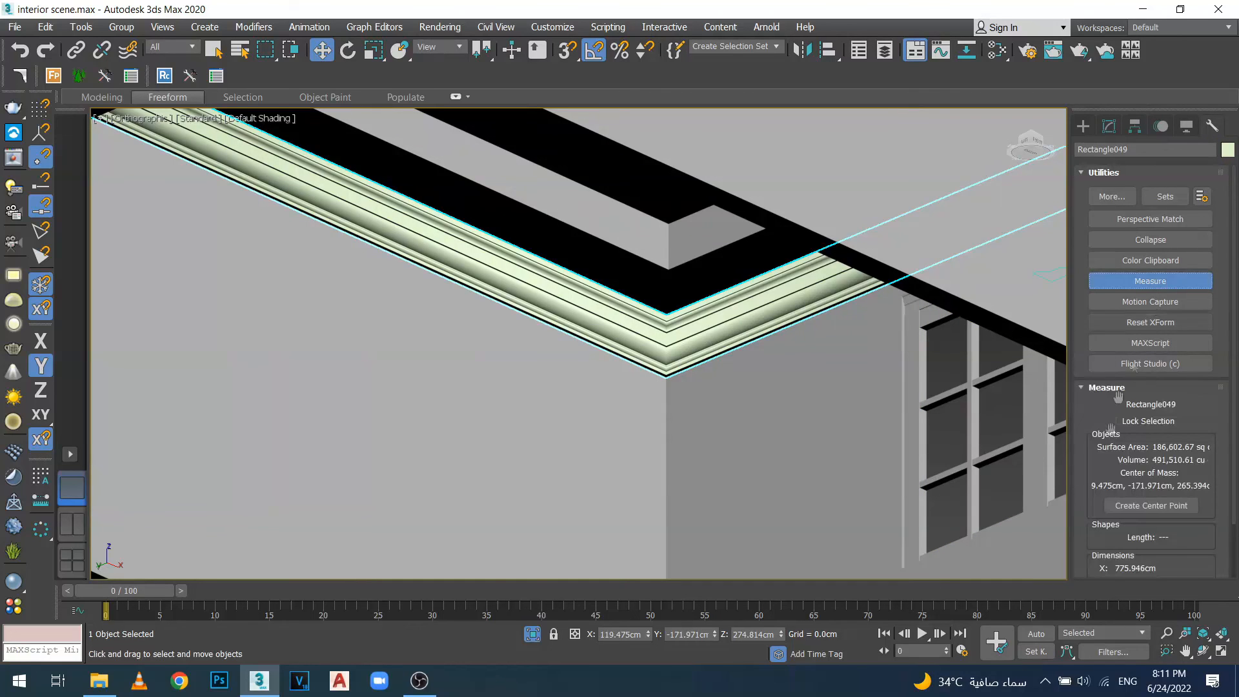
{"action": "scroll", "coordinate": [1094, 399], "scroll_direction": "down", "scroll_amount": 3}
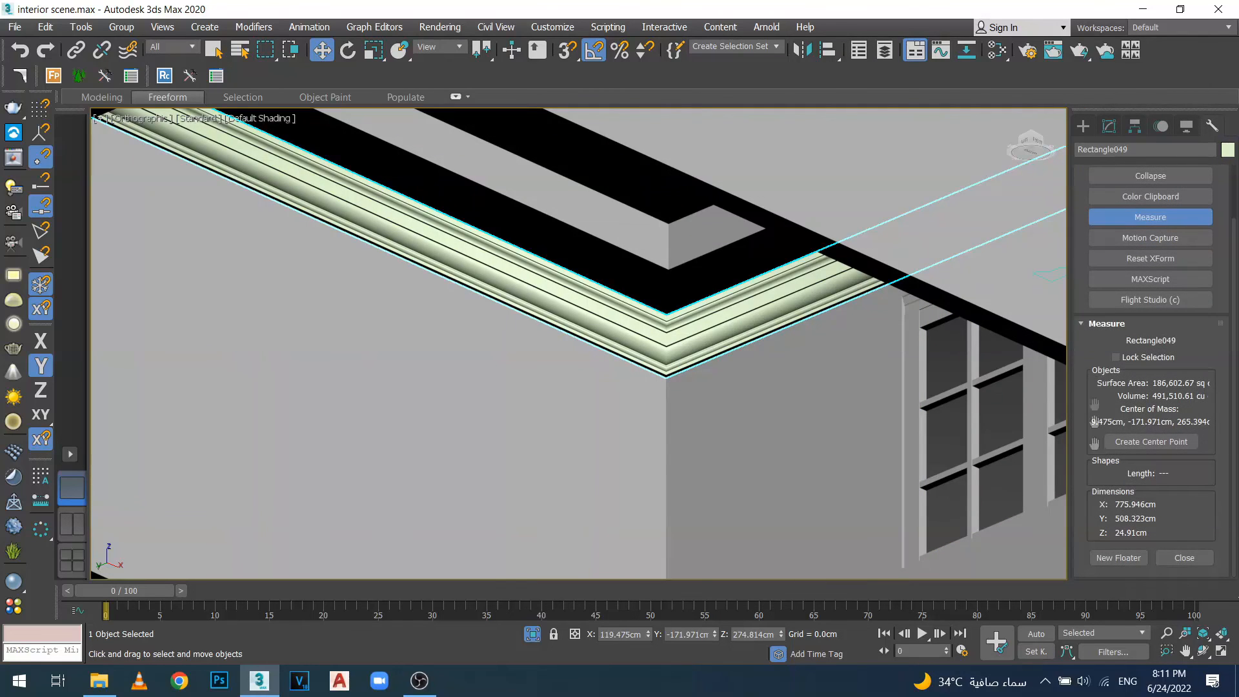